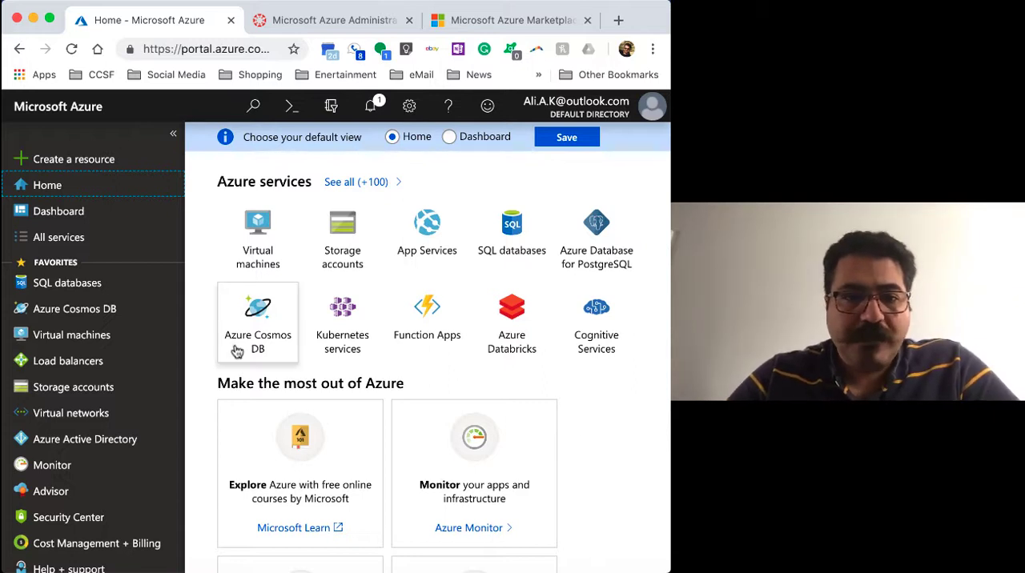
Search the Marketplace for "Server 2016 datacenter" as a new resource and open the Windows Server 2016 Datacenter image
{"action": "left_click", "coordinate": [80, 164]}
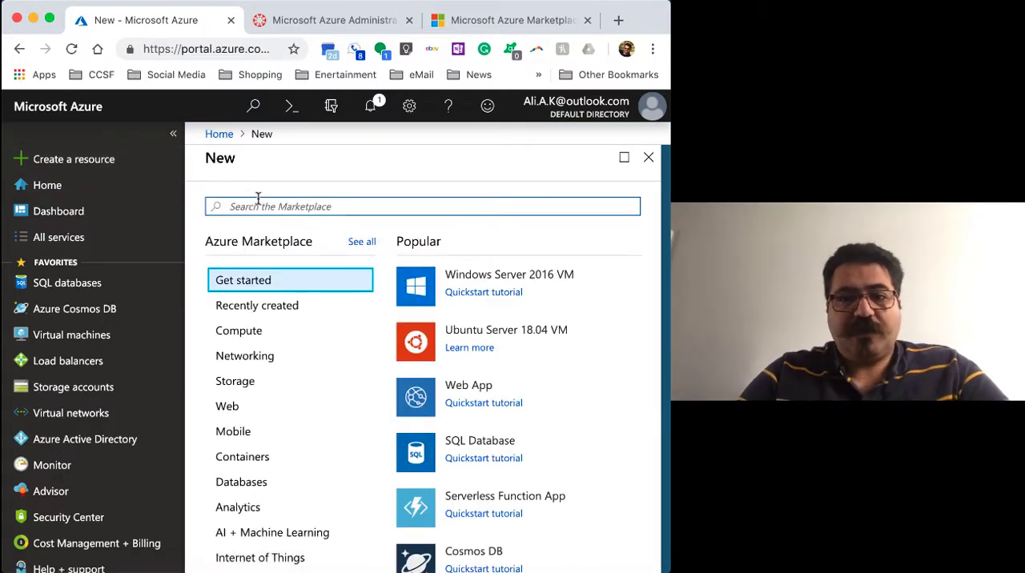
{"action": "type", "text": "Server"}
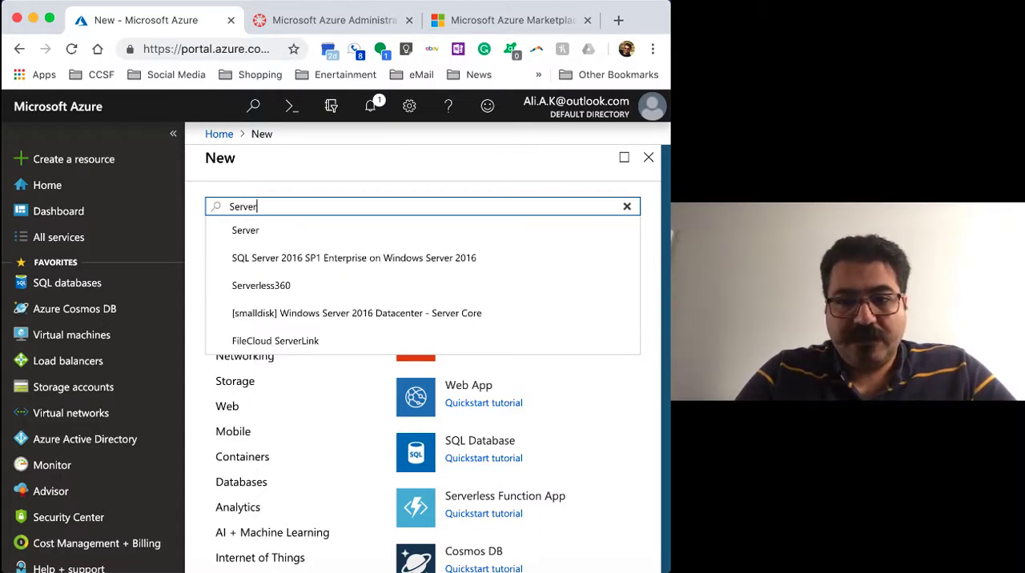
{"action": "type", "text": " 2016"}
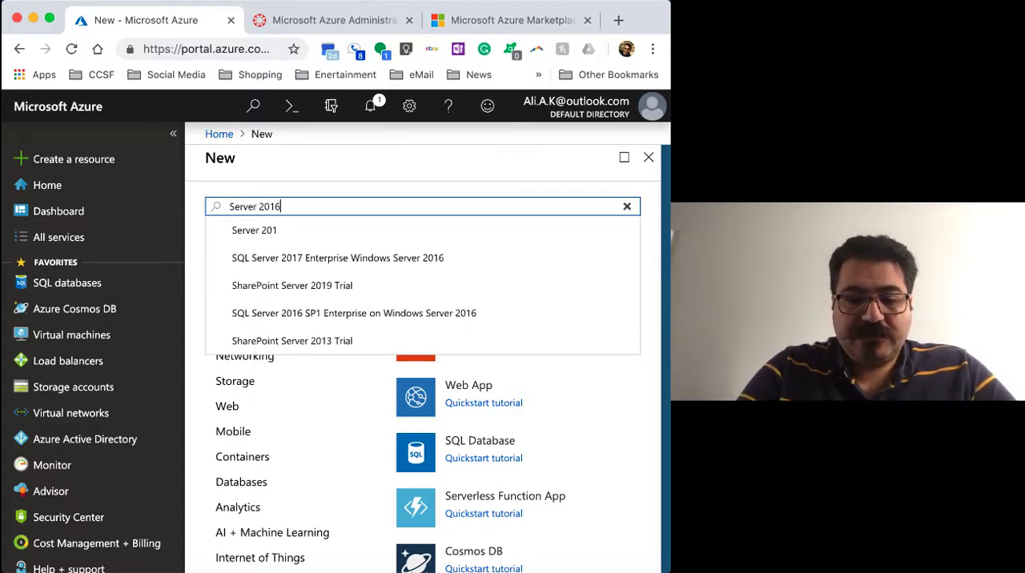
{"action": "type", "text": " datacente"}
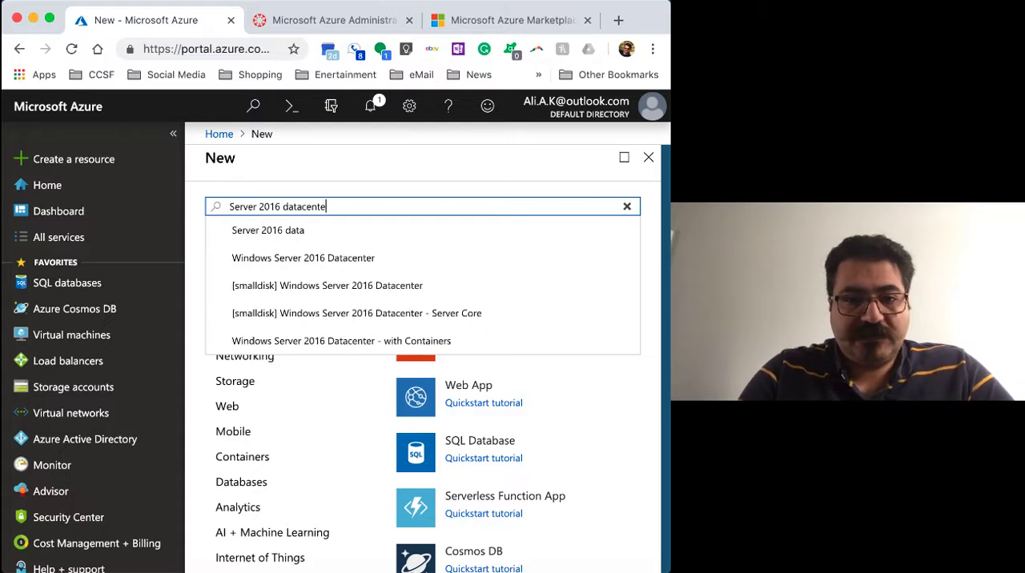
{"action": "type", "text": "r"}
{"action": "left_click", "coordinate": [267, 259]}
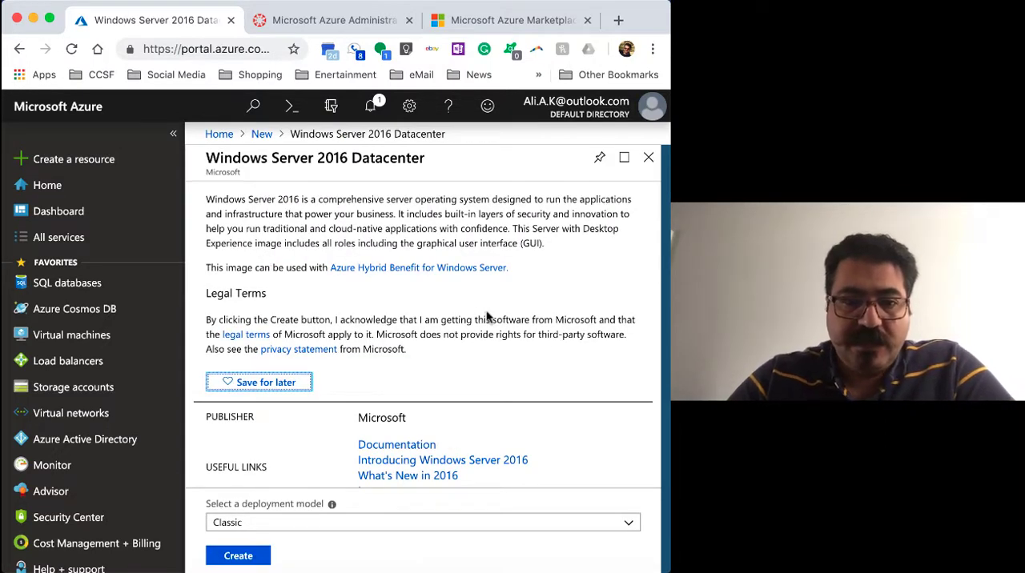
Set the deployment model of the Windows Server 2016 Datacenter image to Resource Manager
{"action": "scroll", "coordinate": [399, 274], "scroll_direction": "down", "scroll_amount": 1}
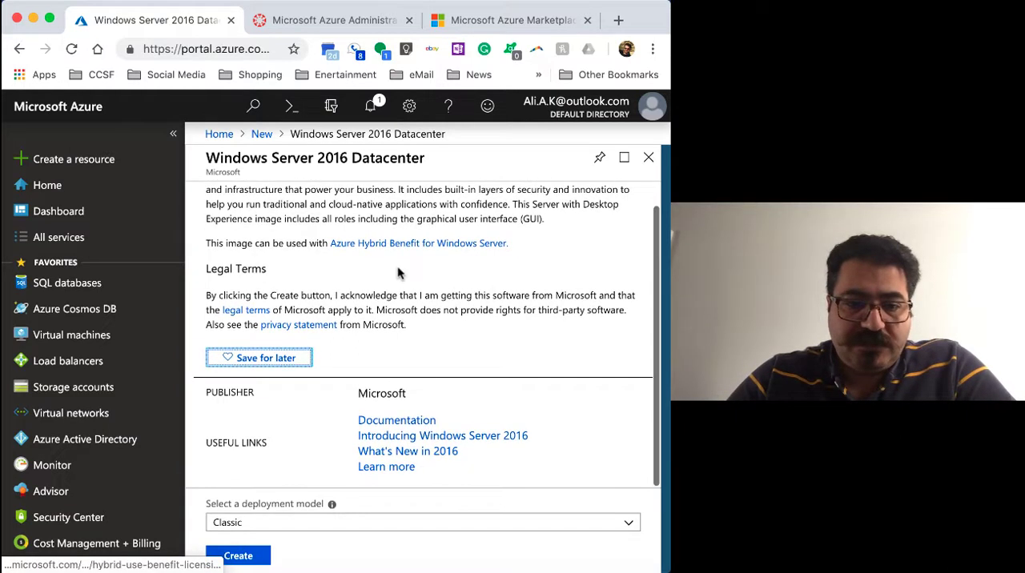
{"action": "left_click", "coordinate": [629, 525]}
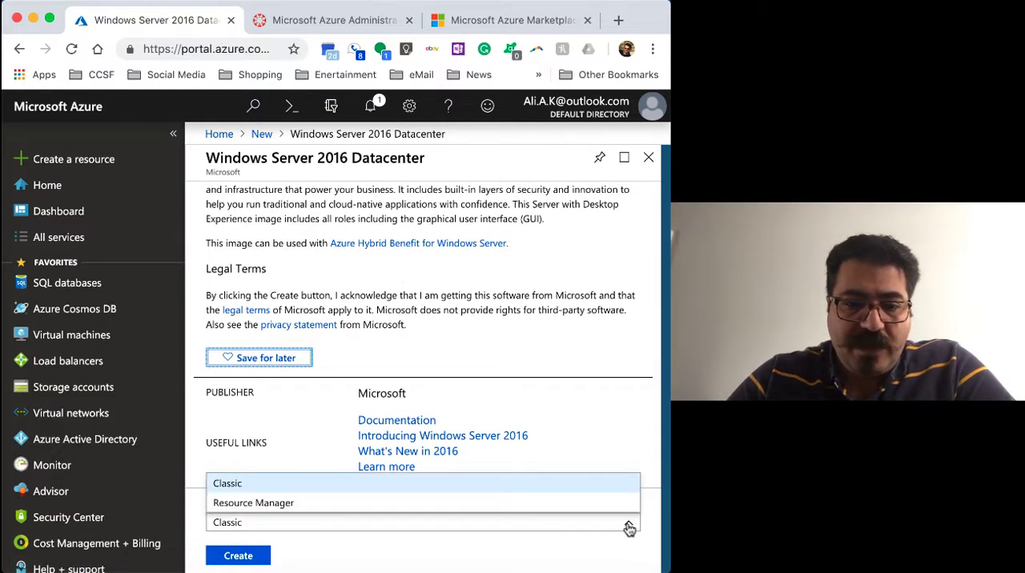
{"action": "left_click", "coordinate": [492, 504]}
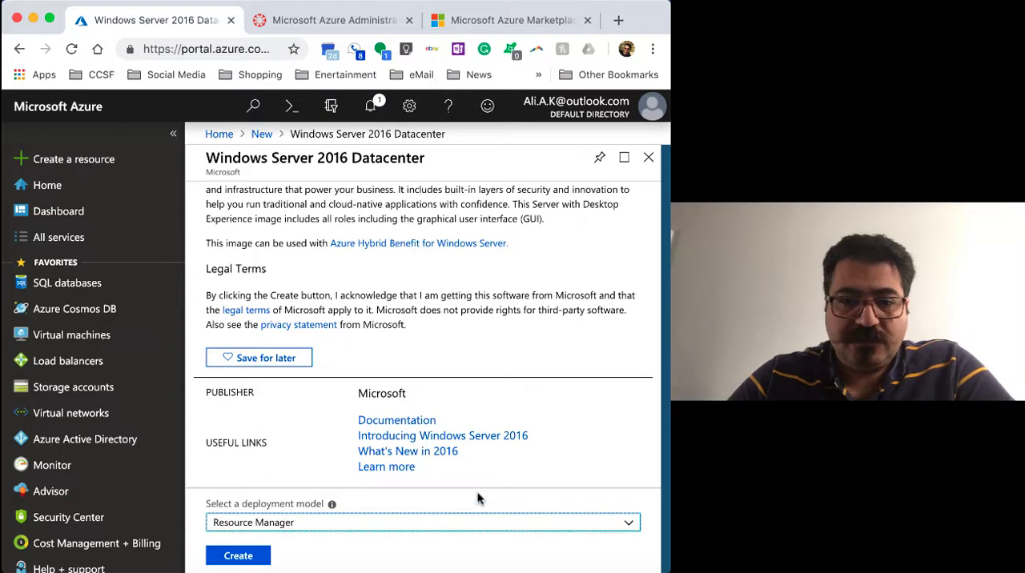
Read the image description, open its linked documentation on Windows virtual machines, look it over and close it
{"action": "scroll", "coordinate": [521, 412], "scroll_direction": "up", "scroll_amount": 1}
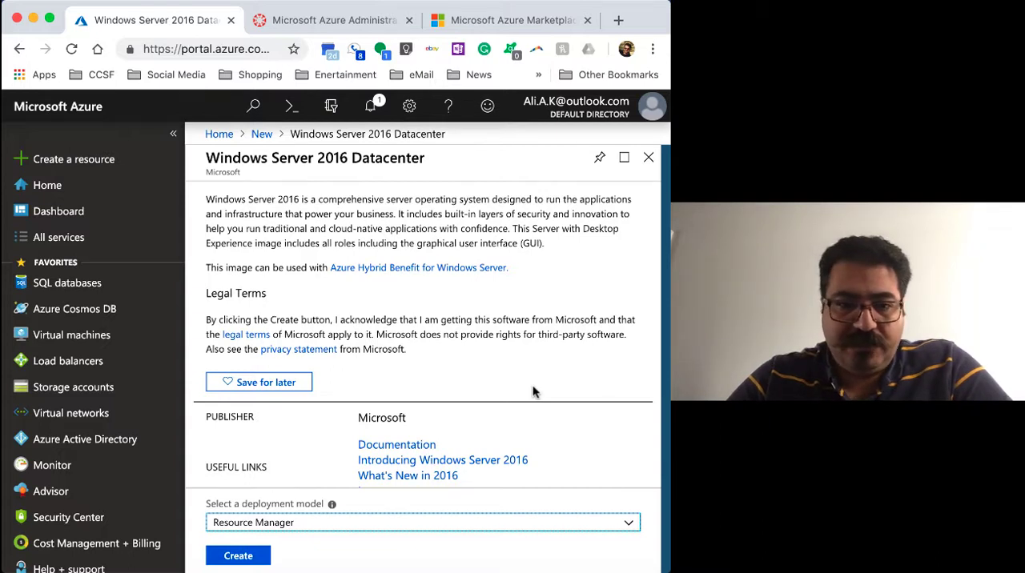
{"action": "scroll", "coordinate": [535, 392], "scroll_direction": "down", "scroll_amount": 1}
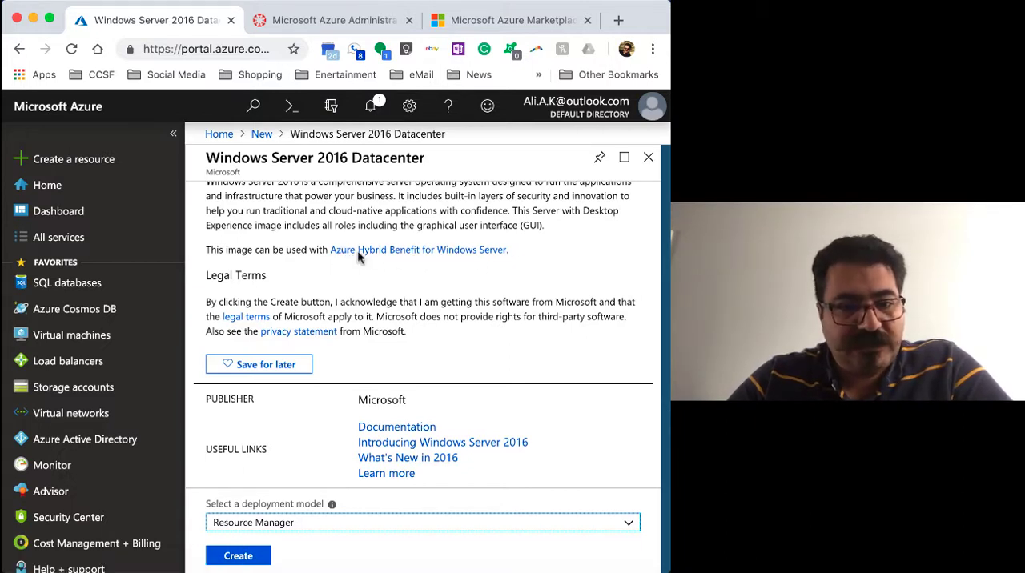
{"action": "scroll", "coordinate": [467, 286], "scroll_direction": "down", "scroll_amount": 1}
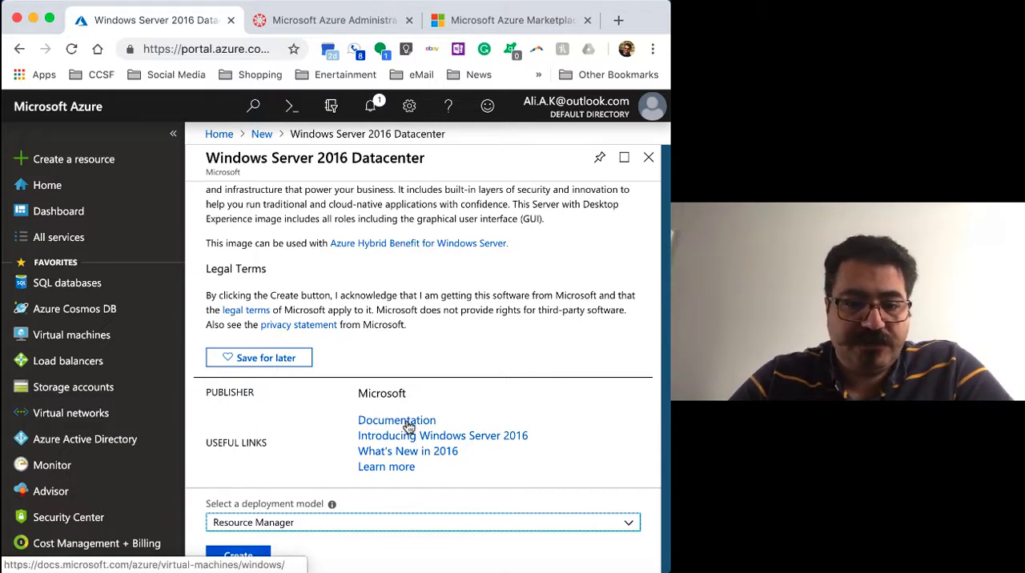
{"action": "left_click", "coordinate": [409, 425], "text": "super"}
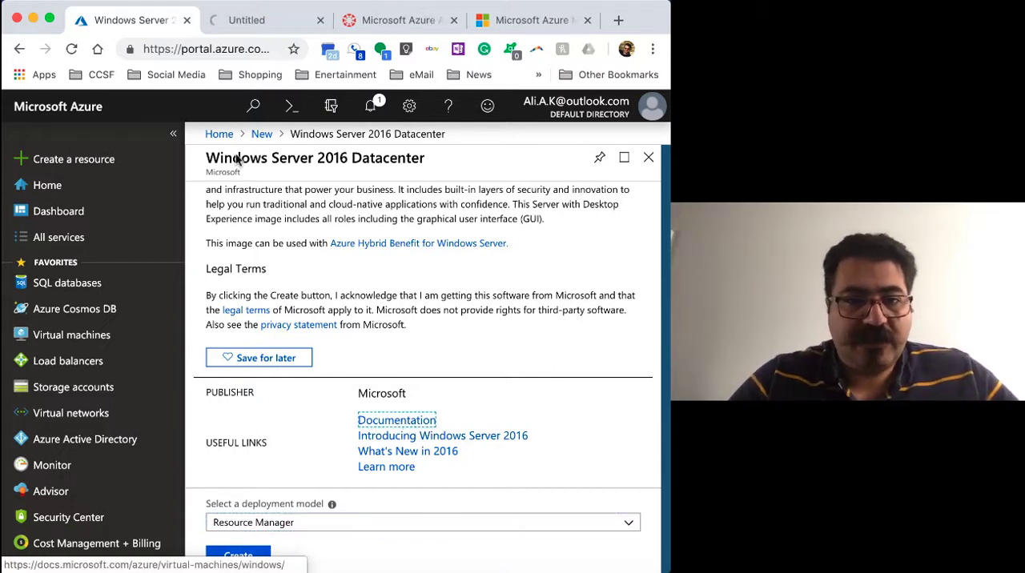
{"action": "left_click", "coordinate": [259, 27]}
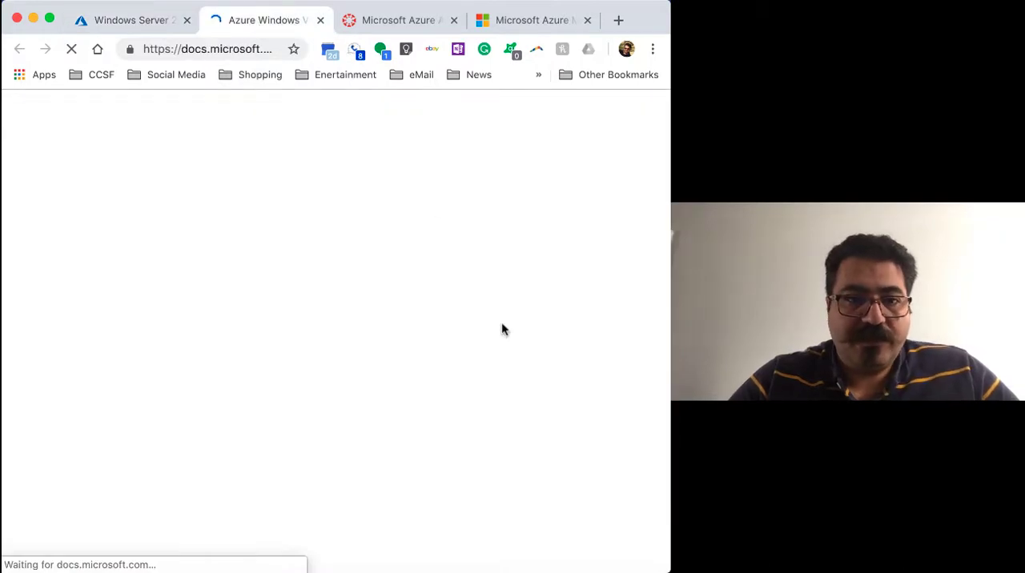
{"action": "scroll", "coordinate": [502, 322], "scroll_direction": "down", "scroll_amount": 1}
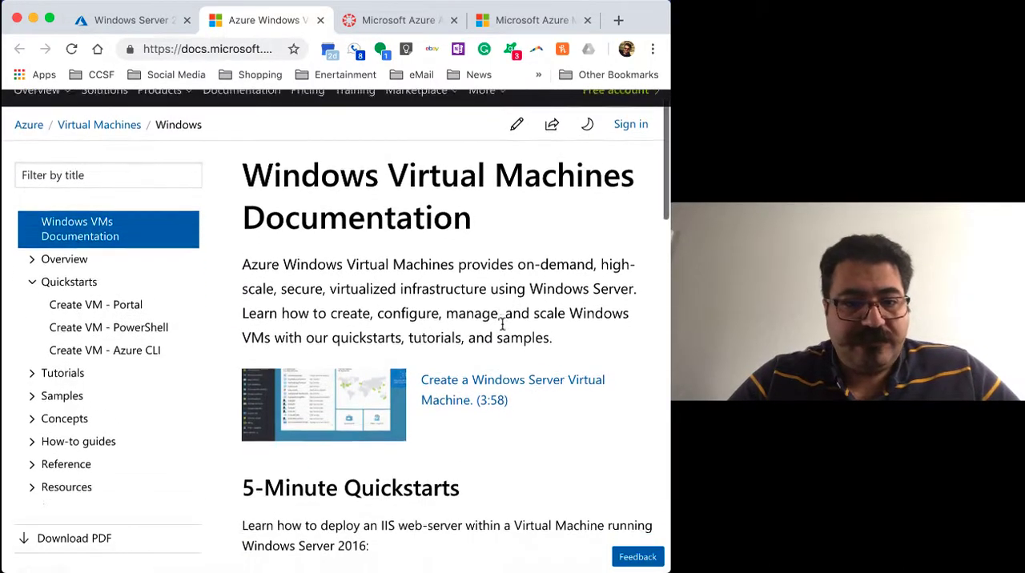
{"action": "scroll", "coordinate": [502, 322], "scroll_direction": "down", "scroll_amount": 8}
{"action": "scroll", "coordinate": [502, 322], "scroll_direction": "up", "scroll_amount": 10}
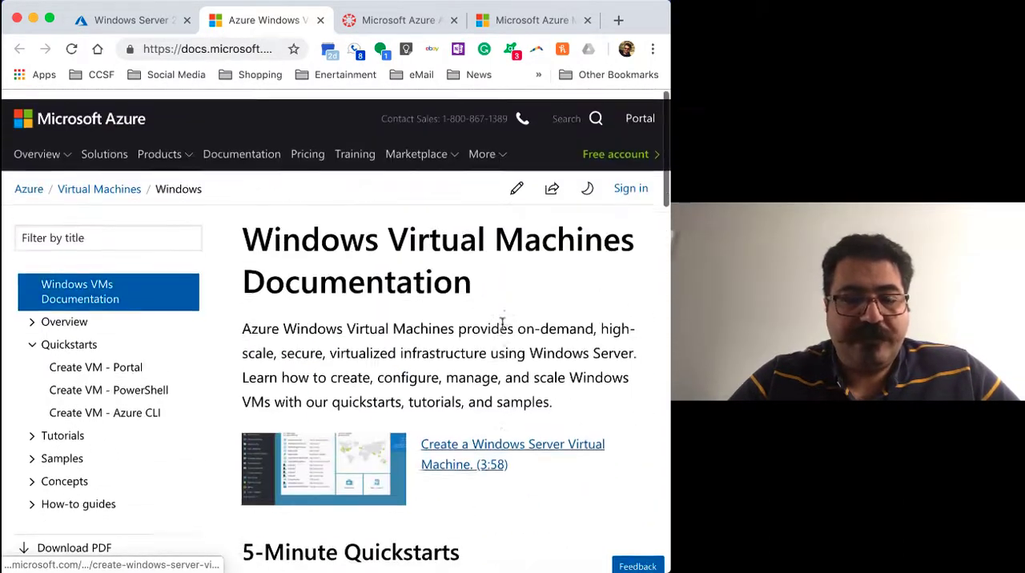
{"action": "left_click", "coordinate": [321, 21]}
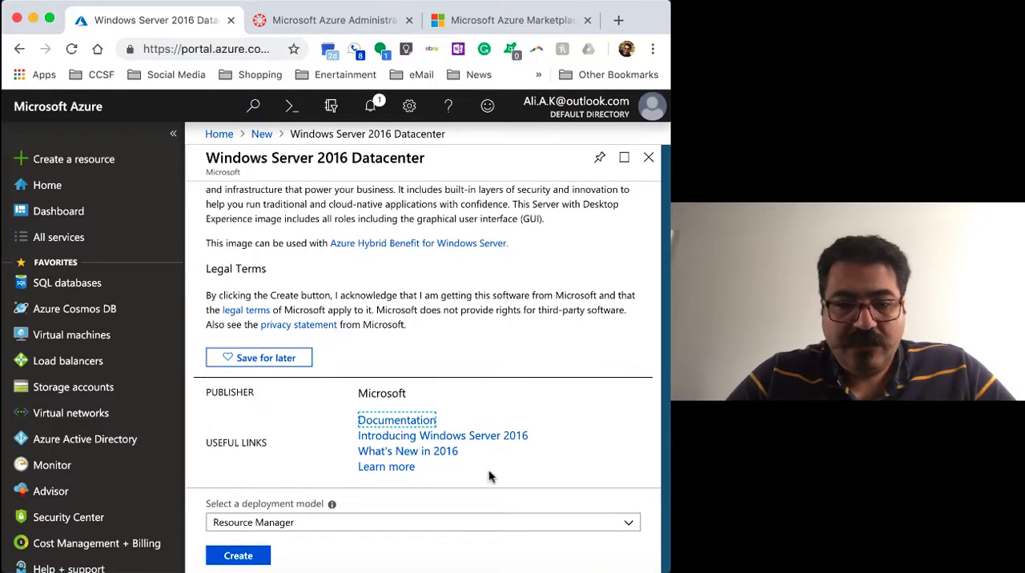
Start creating a virtual machine from the Windows Server 2016 Datacenter image and look over its Basics settings
{"action": "left_click", "coordinate": [238, 555]}
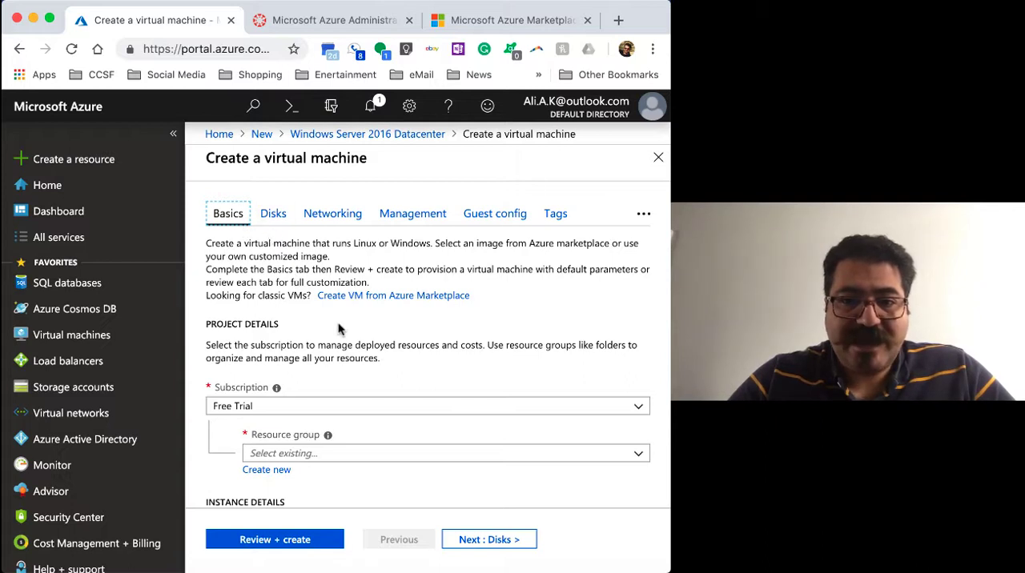
{"action": "scroll", "coordinate": [434, 323], "scroll_direction": "down", "scroll_amount": 2}
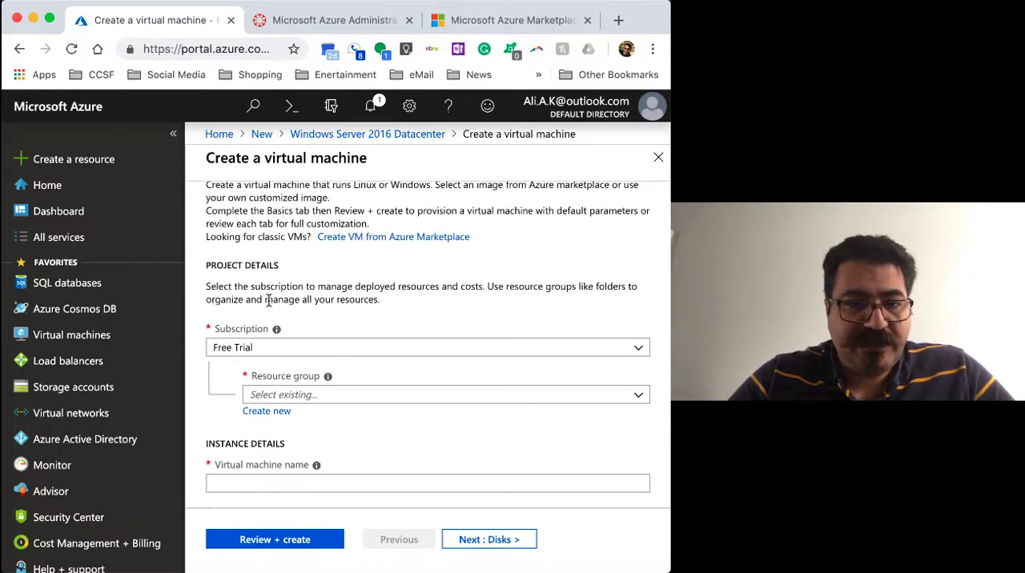
{"action": "scroll", "coordinate": [270, 298], "scroll_direction": "up", "scroll_amount": 1}
{"action": "scroll", "coordinate": [270, 297], "scroll_direction": "up", "scroll_amount": 1}
{"action": "left_click", "coordinate": [231, 216]}
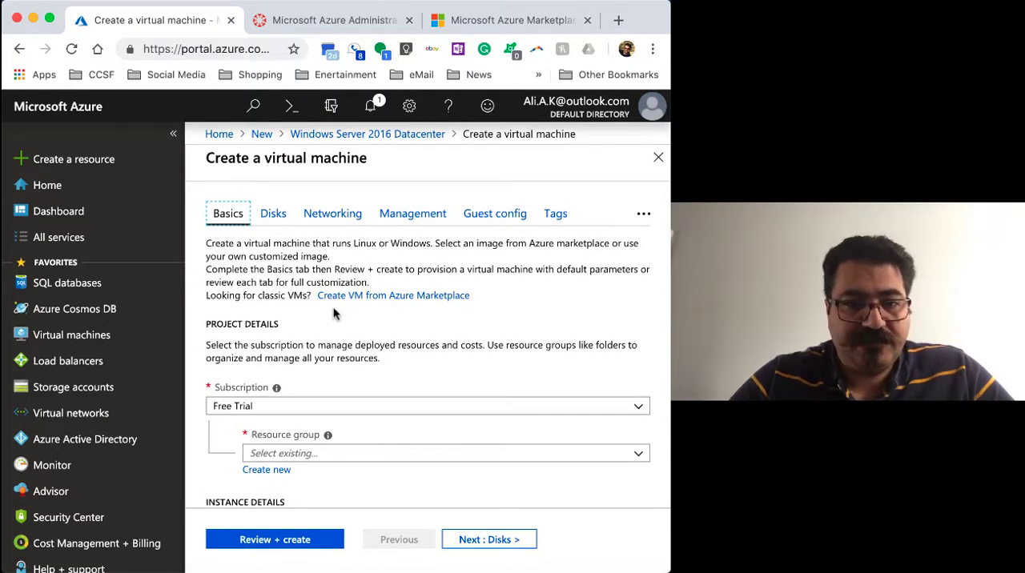
Review the project and instance details and check which subscriptions are available for the virtual machine
{"action": "scroll", "coordinate": [334, 311], "scroll_direction": "down", "scroll_amount": 3}
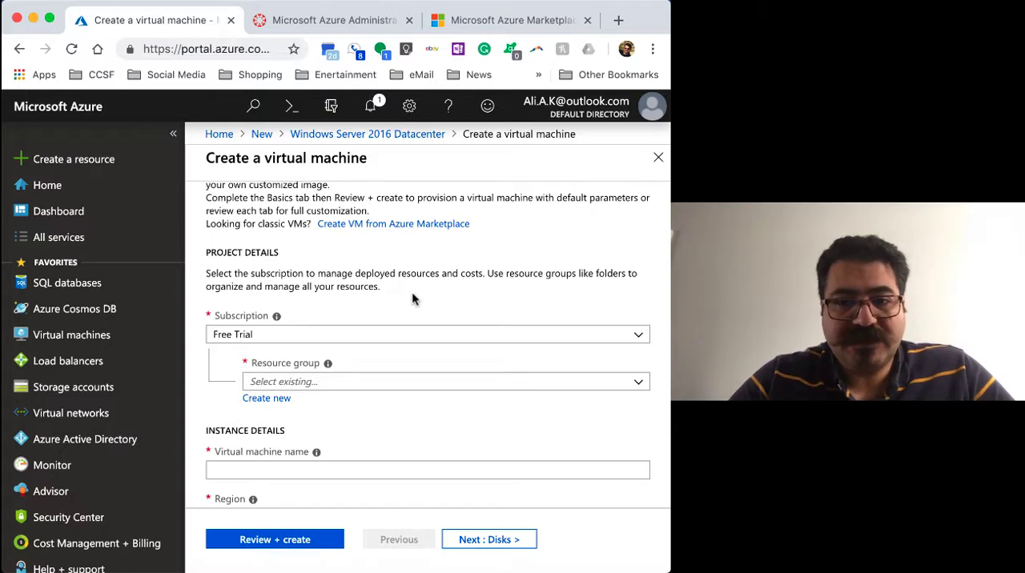
{"action": "scroll", "coordinate": [412, 299], "scroll_direction": "down", "scroll_amount": 1}
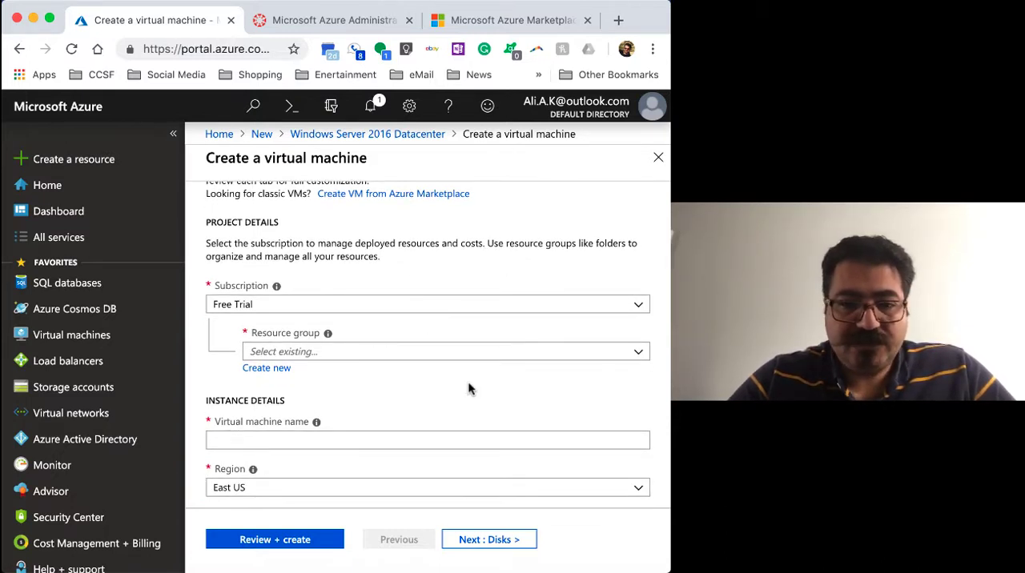
{"action": "scroll", "coordinate": [470, 390], "scroll_direction": "down", "scroll_amount": 1}
{"action": "scroll", "coordinate": [470, 389], "scroll_direction": "up", "scroll_amount": 1}
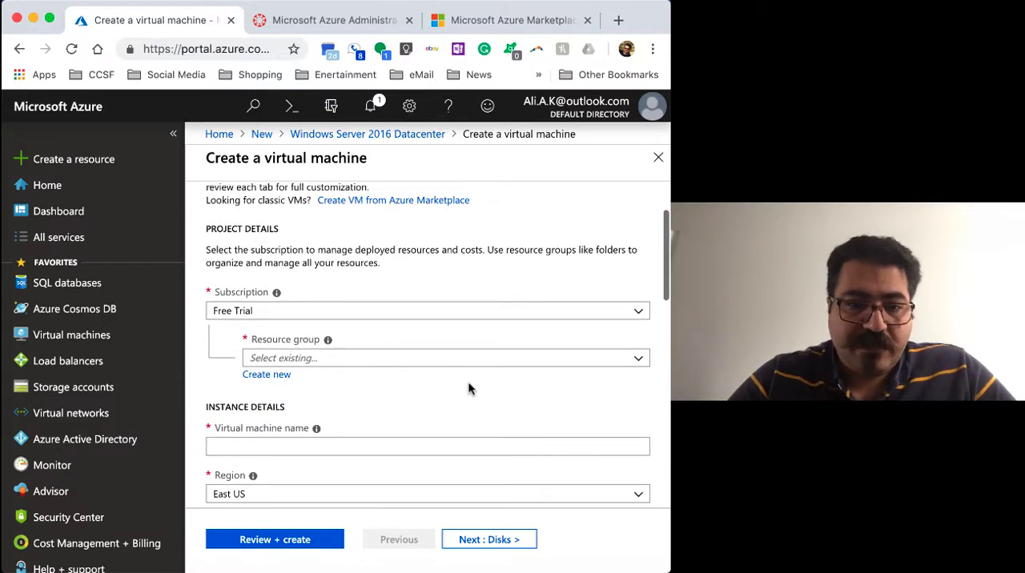
{"action": "scroll", "coordinate": [470, 389], "scroll_direction": "down", "scroll_amount": 1}
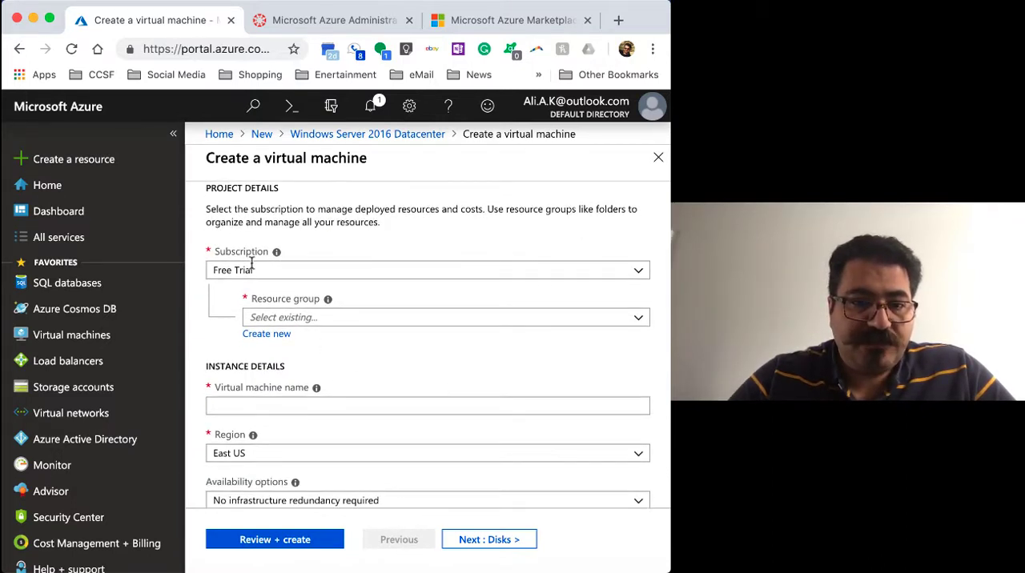
{"action": "left_click", "coordinate": [637, 274]}
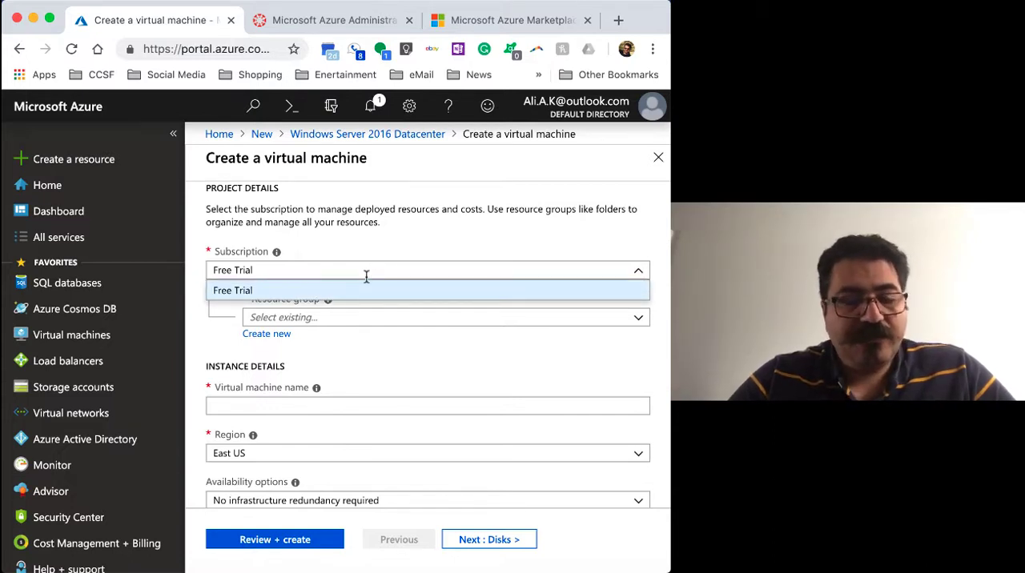
{"action": "left_click", "coordinate": [638, 274]}
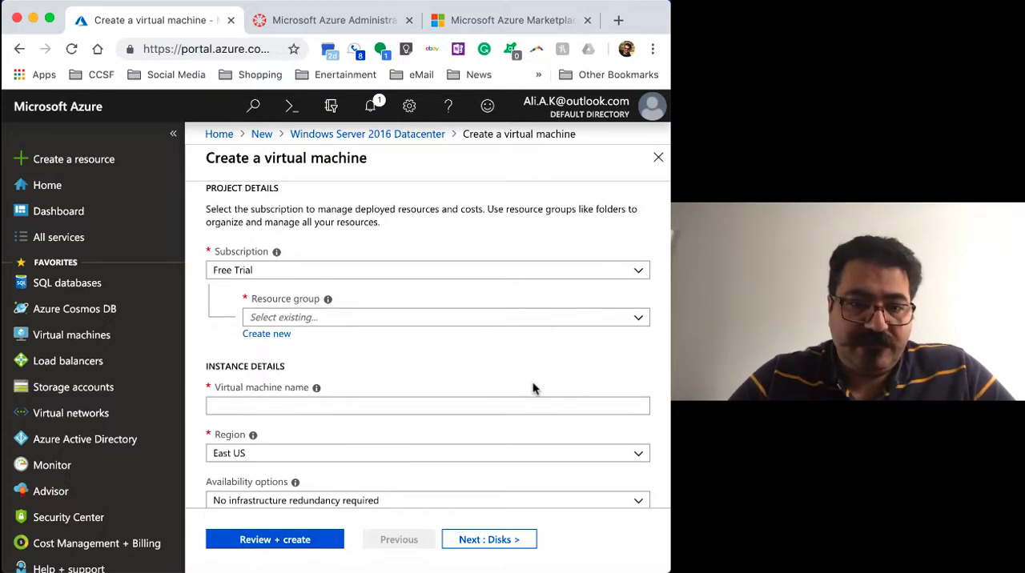
Create a new resource group named TestVMsForCCSF for the virtual machine
{"action": "scroll", "coordinate": [534, 388], "scroll_direction": "down", "scroll_amount": 1}
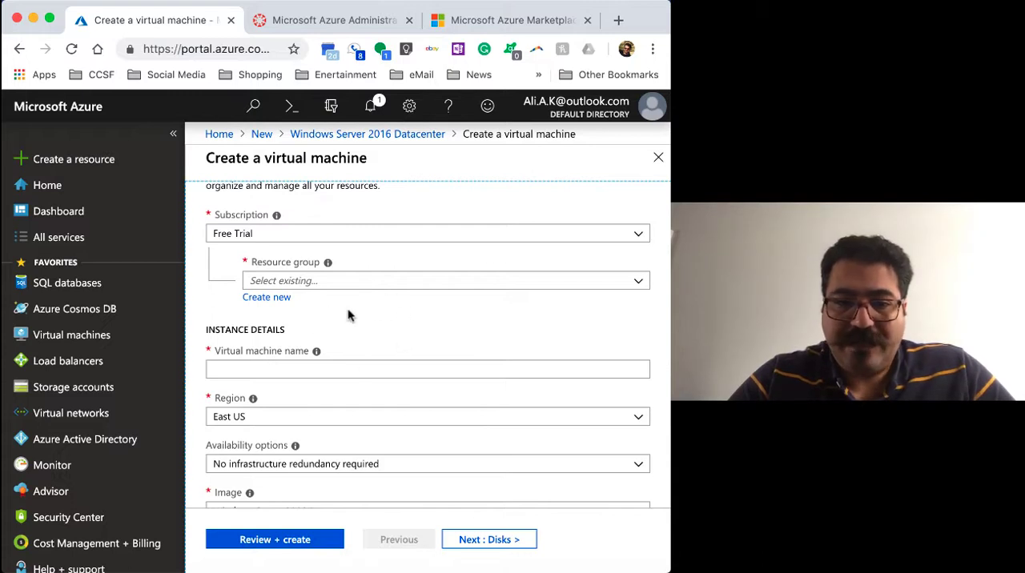
{"action": "left_click", "coordinate": [268, 302]}
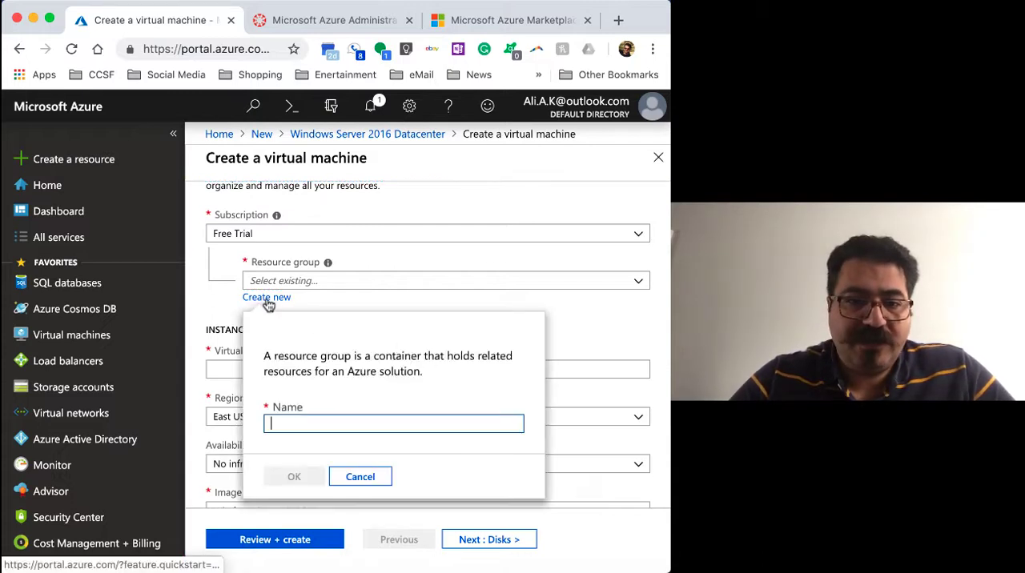
{"action": "type", "text": "TestO"}
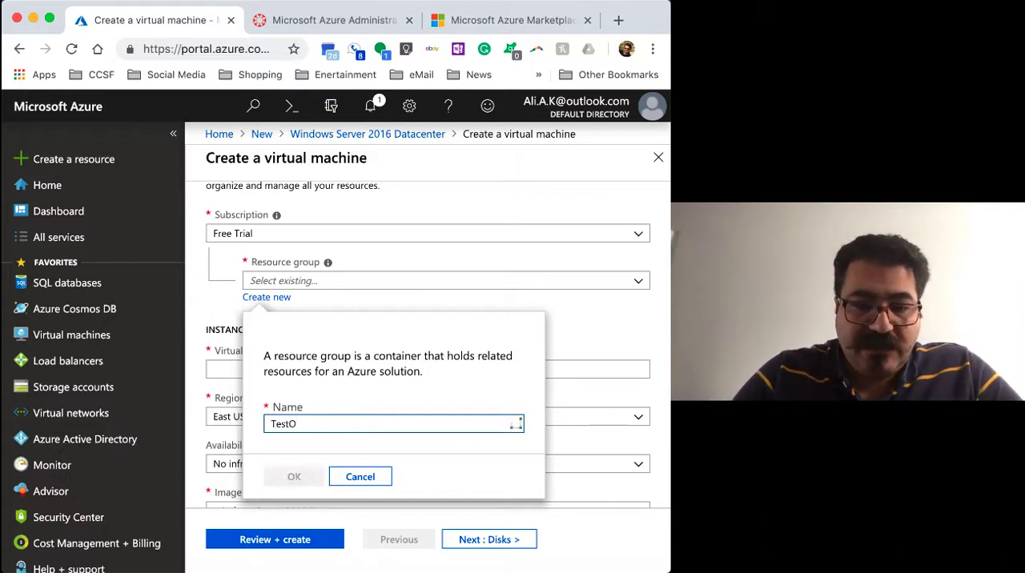
{"action": "key", "text": "BackSpace"}
{"action": "type", "text": "VMs"}
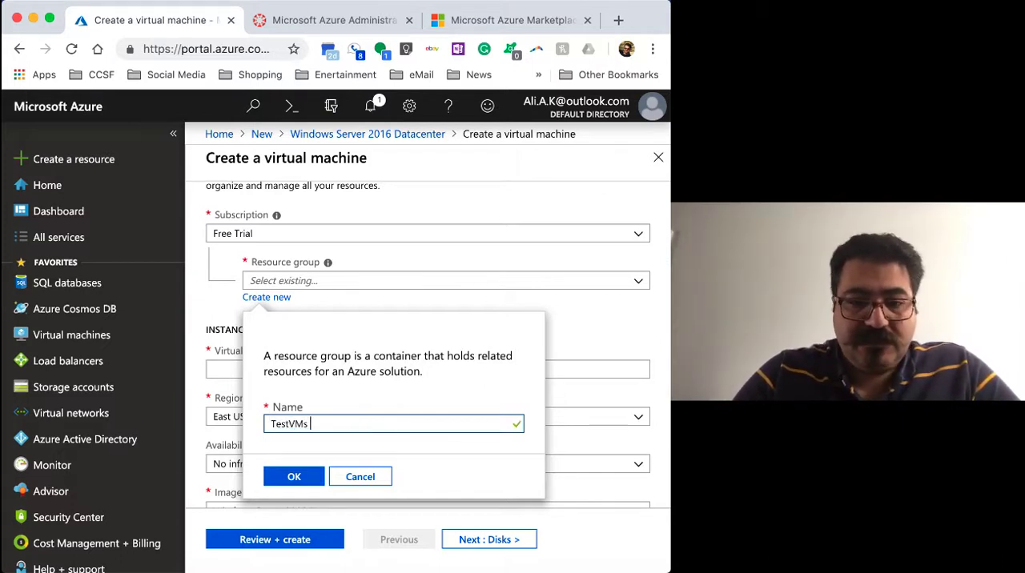
{"action": "type", "text": " fo"}
{"action": "key", "text": "BackSpace"}
{"action": "key", "text": "BackSpace"}
{"action": "key", "text": "BackSpace"}
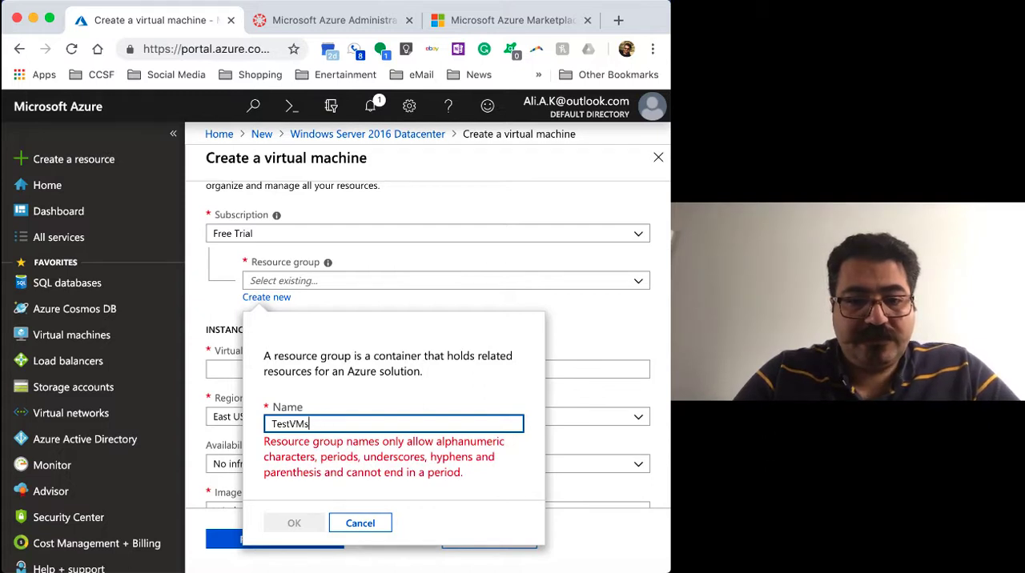
{"action": "type", "text": "ForCCSF"}
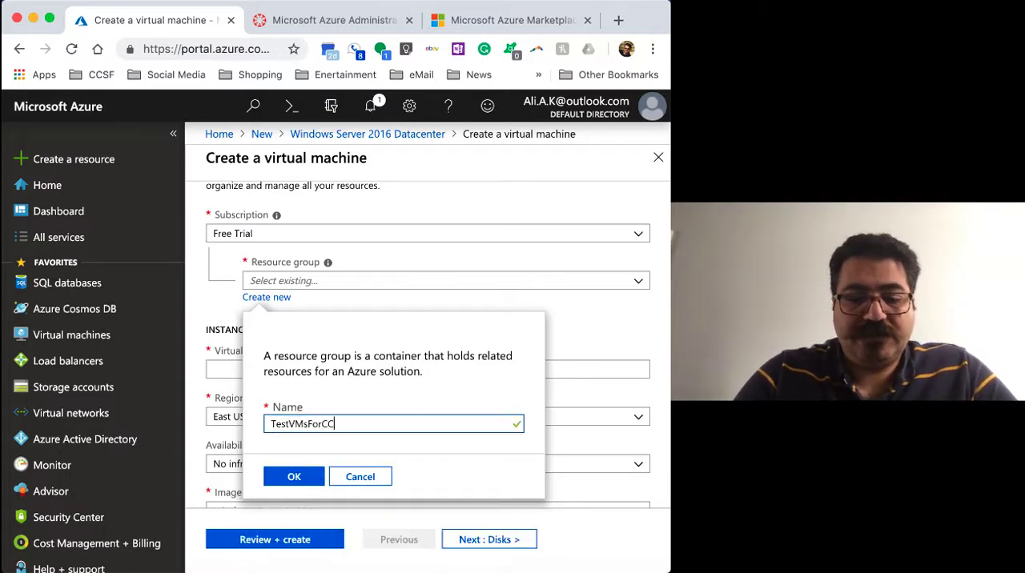
{"action": "left_click", "coordinate": [309, 480]}
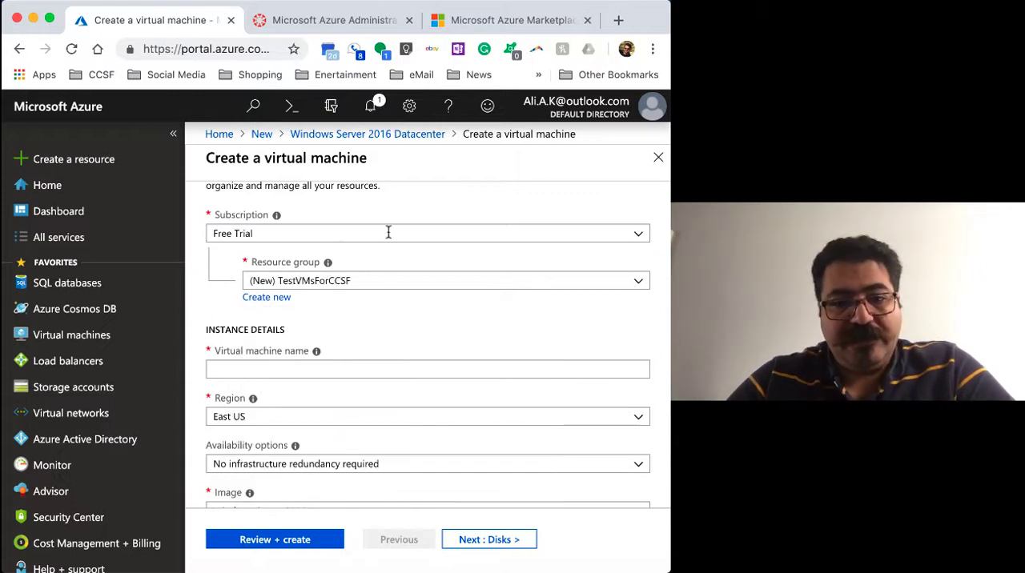
Name the virtual machine 2016Server in the instance details
{"action": "scroll", "coordinate": [384, 313], "scroll_direction": "down", "scroll_amount": 3}
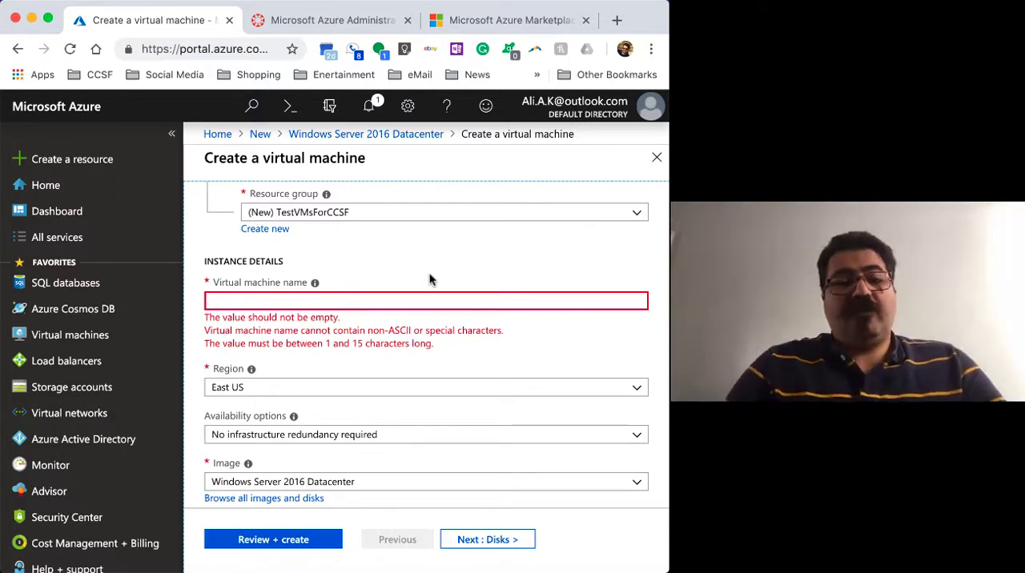
{"action": "left_click", "coordinate": [373, 299]}
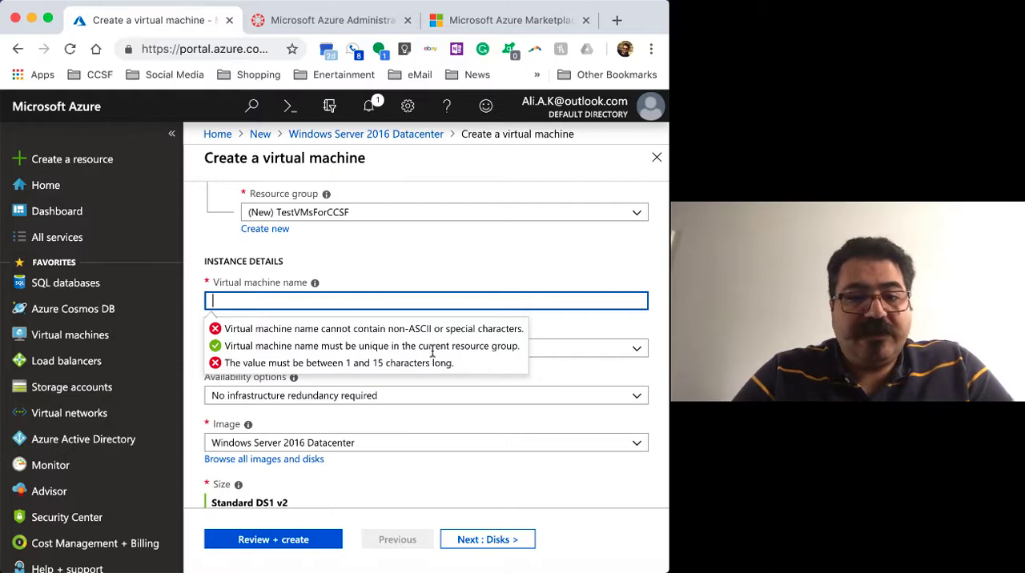
{"action": "scroll", "coordinate": [477, 243], "scroll_direction": "up", "scroll_amount": 3}
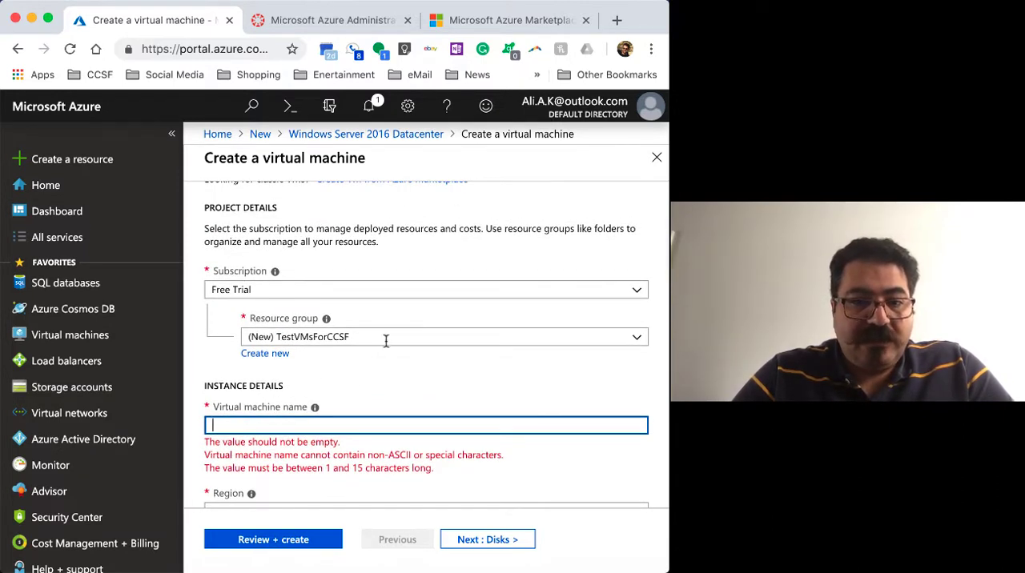
{"action": "scroll", "coordinate": [378, 340], "scroll_direction": "down", "scroll_amount": 2}
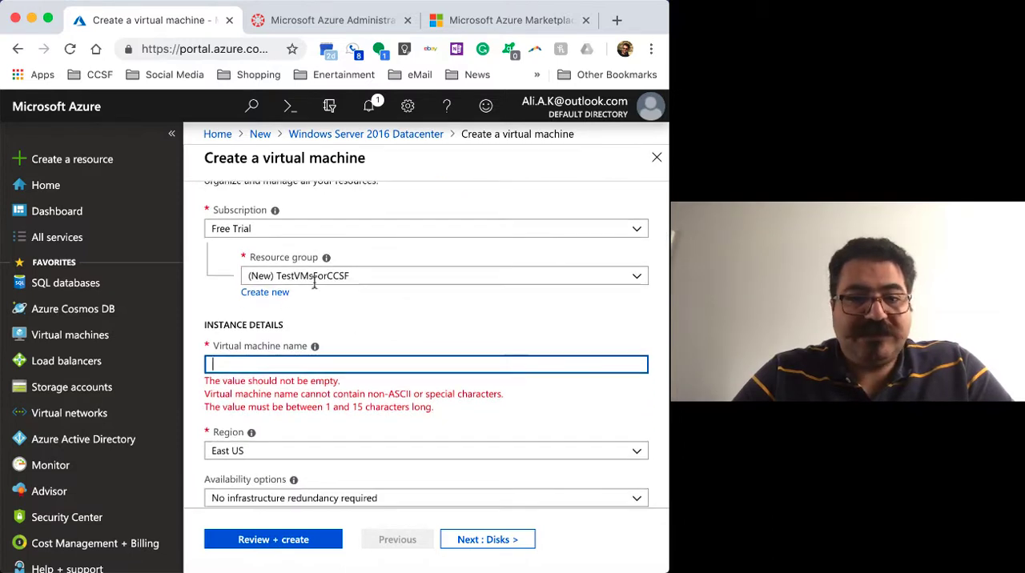
{"action": "scroll", "coordinate": [394, 318], "scroll_direction": "down", "scroll_amount": 1}
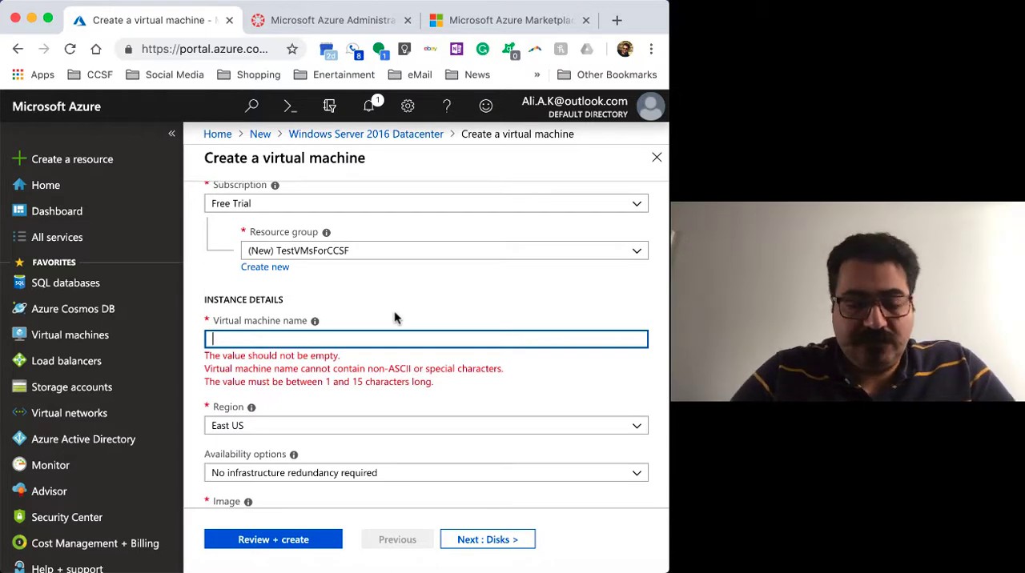
{"action": "scroll", "coordinate": [396, 321], "scroll_direction": "down", "scroll_amount": 3}
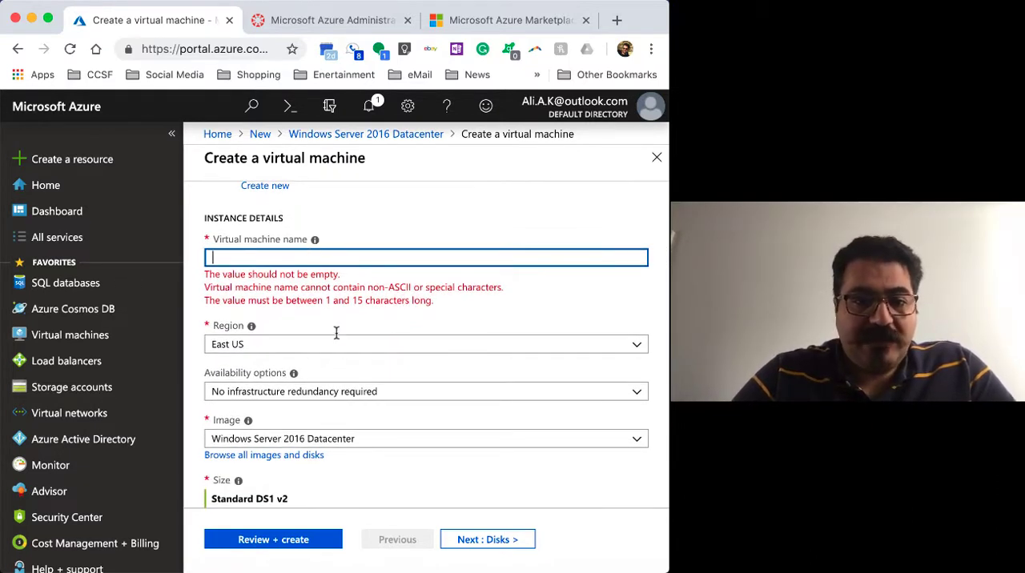
{"action": "scroll", "coordinate": [335, 336], "scroll_direction": "up", "scroll_amount": 2}
{"action": "scroll", "coordinate": [334, 336], "scroll_direction": "up", "scroll_amount": 1}
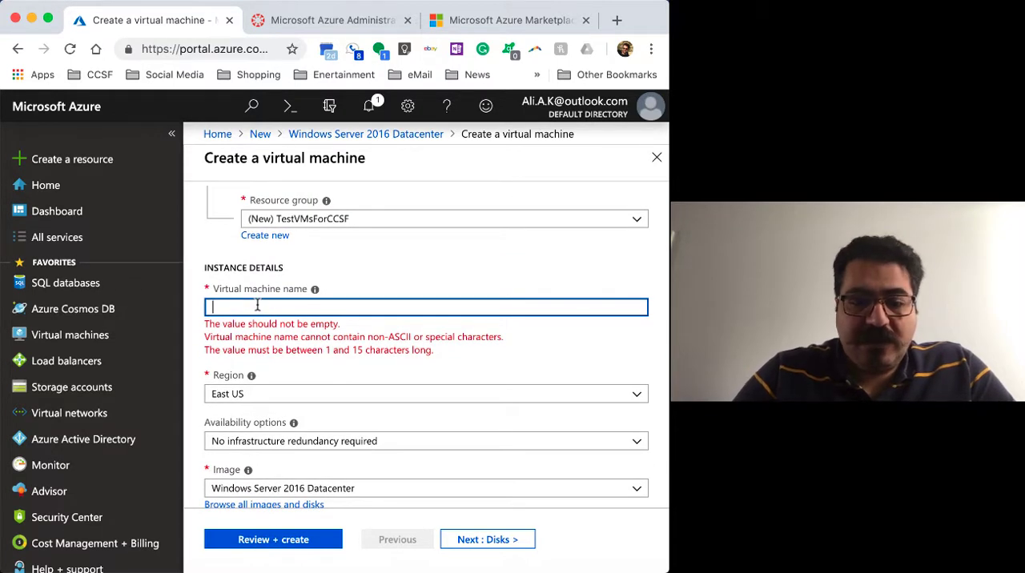
{"action": "type", "text": "20"}
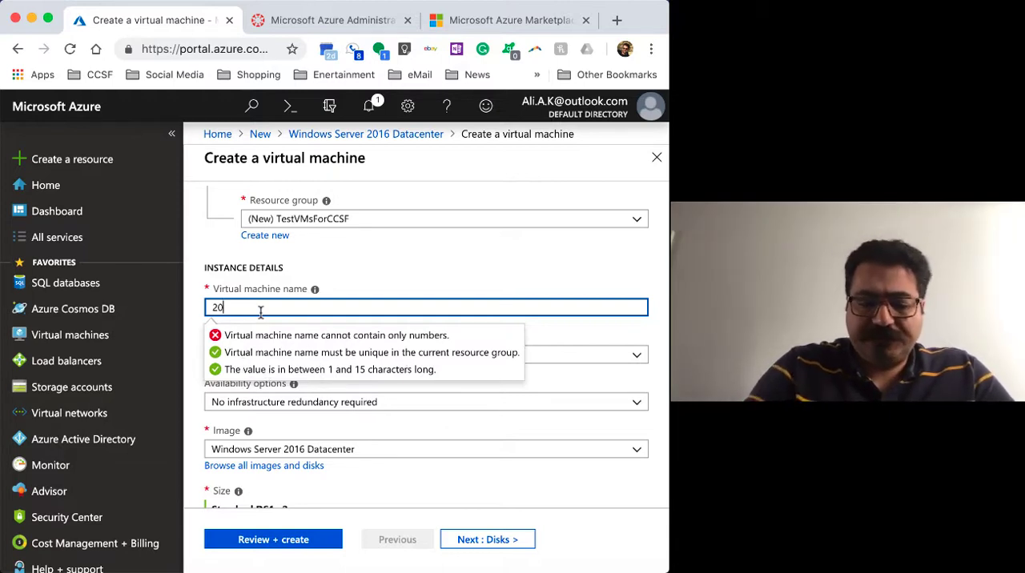
{"action": "type", "text": "16"}
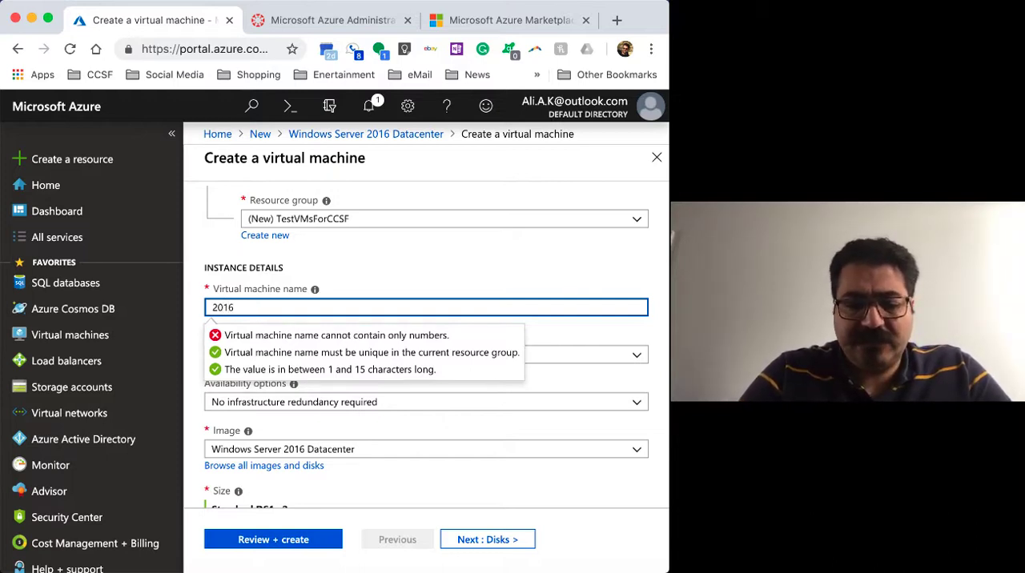
{"action": "type", "text": "Server"}
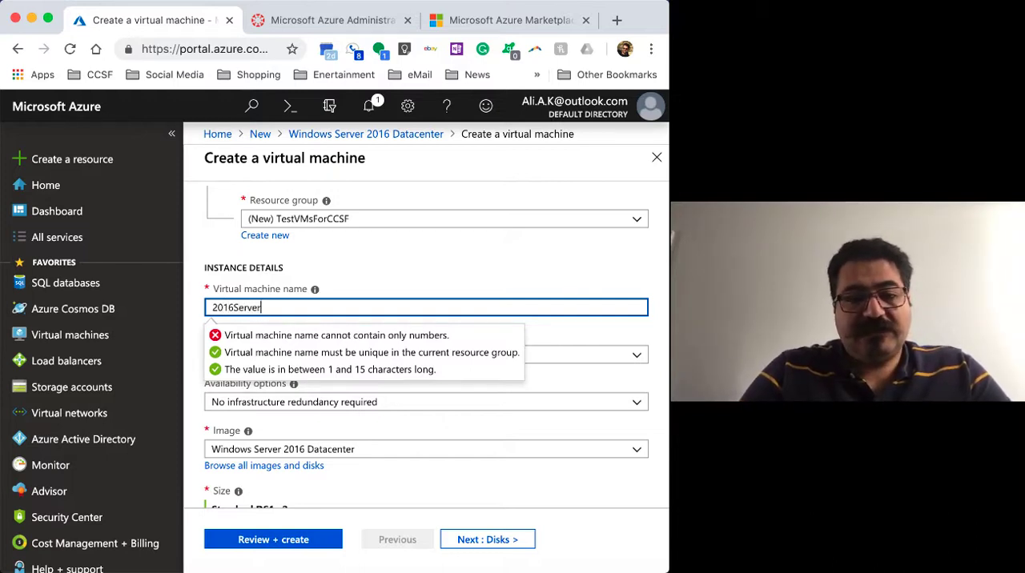
{"action": "type", "text": "Datacenter"}
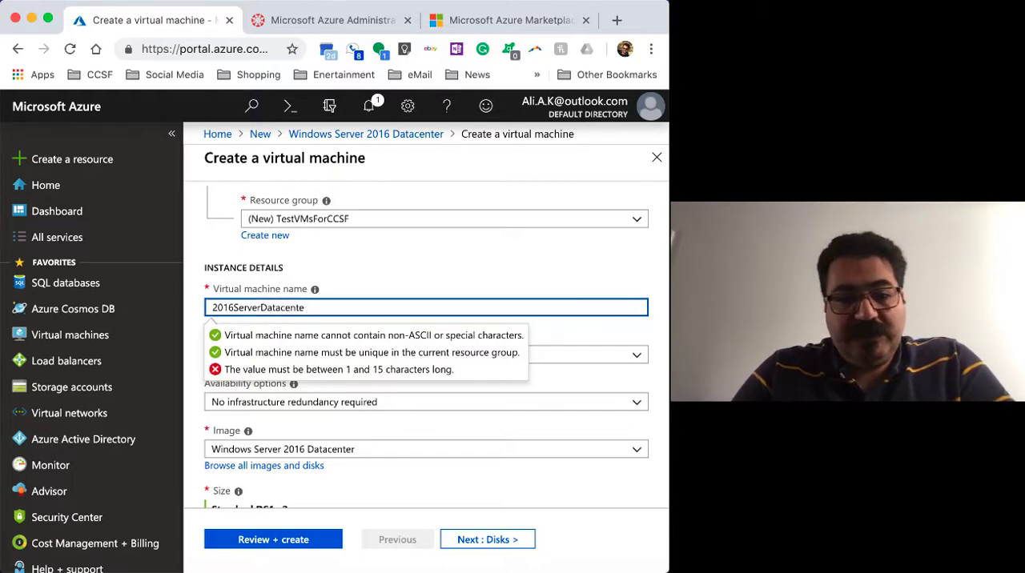
{"action": "key", "text": "BackSpace"}
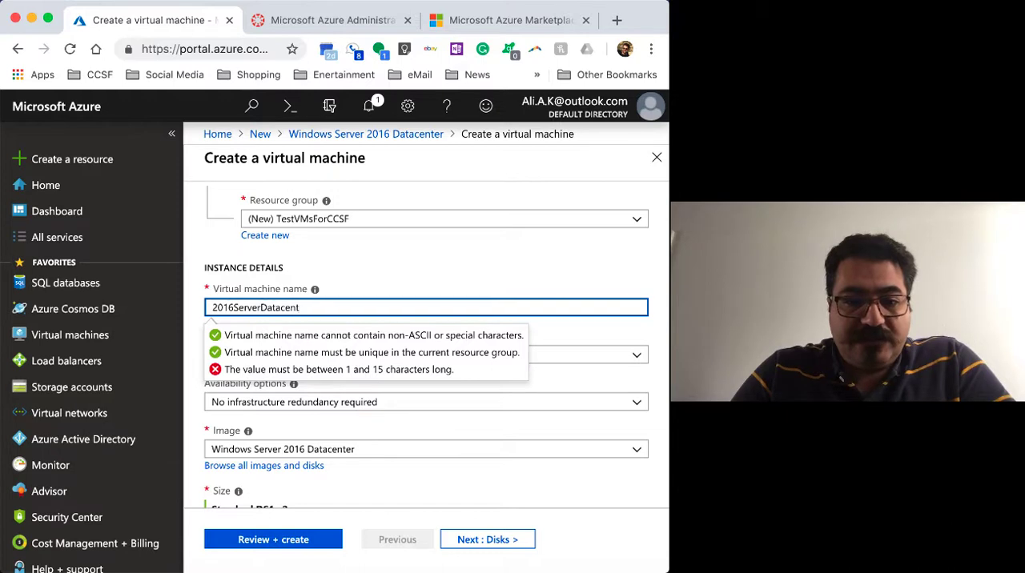
{"action": "key", "text": "BackSpace"}
{"action": "key", "text": "BackSpace"}
{"action": "key", "text": "BackSpace"}
{"action": "key", "text": "BackSpace"}
{"action": "key", "text": "BackSpace"}
{"action": "key", "text": "BackSpace"}
{"action": "key", "text": "BackSpace"}
{"action": "key", "text": "BackSpace"}
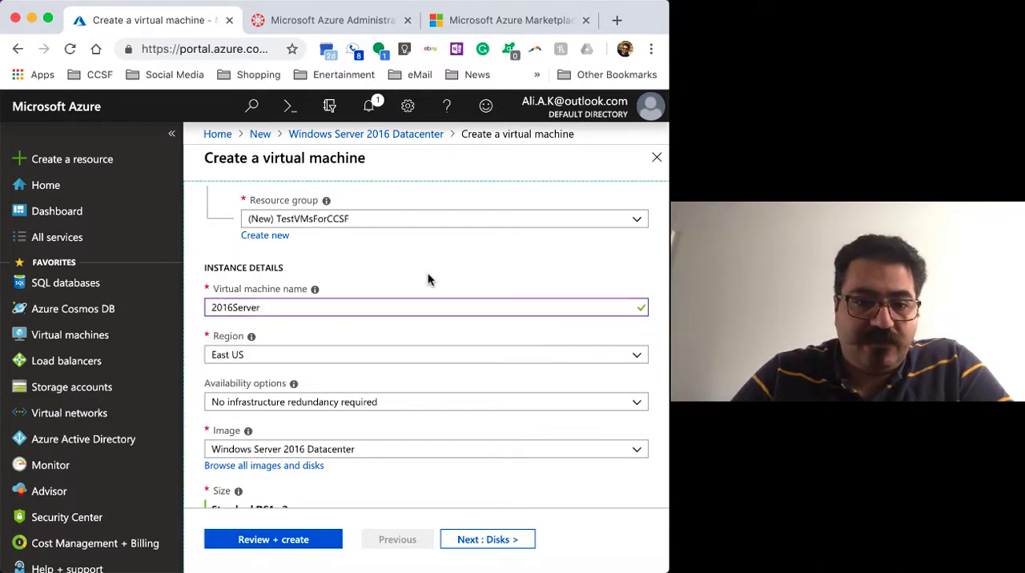
Choose East US as the virtual machine's region
{"action": "scroll", "coordinate": [434, 316], "scroll_direction": "down", "scroll_amount": 2}
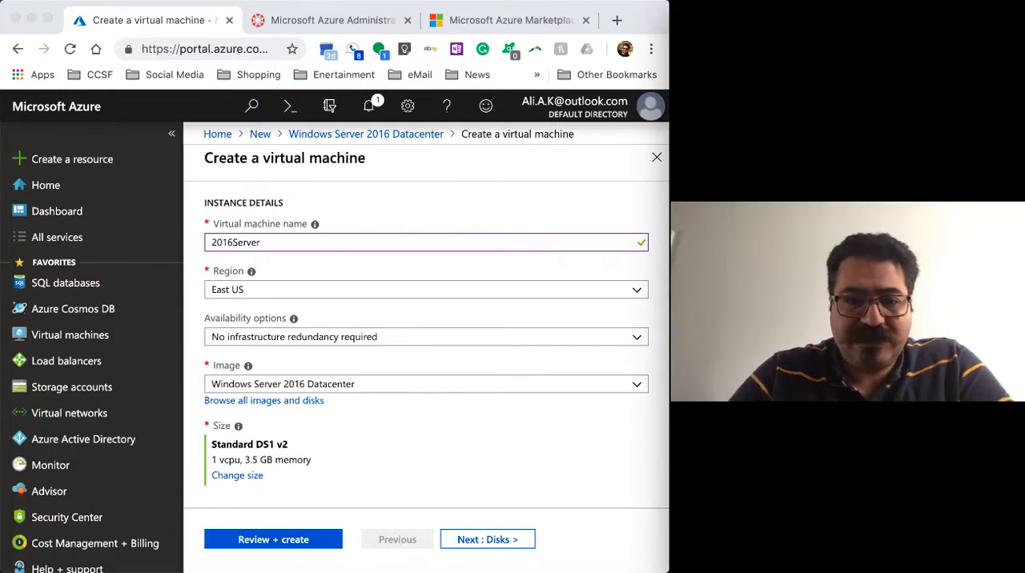
{"action": "left_click", "coordinate": [637, 293]}
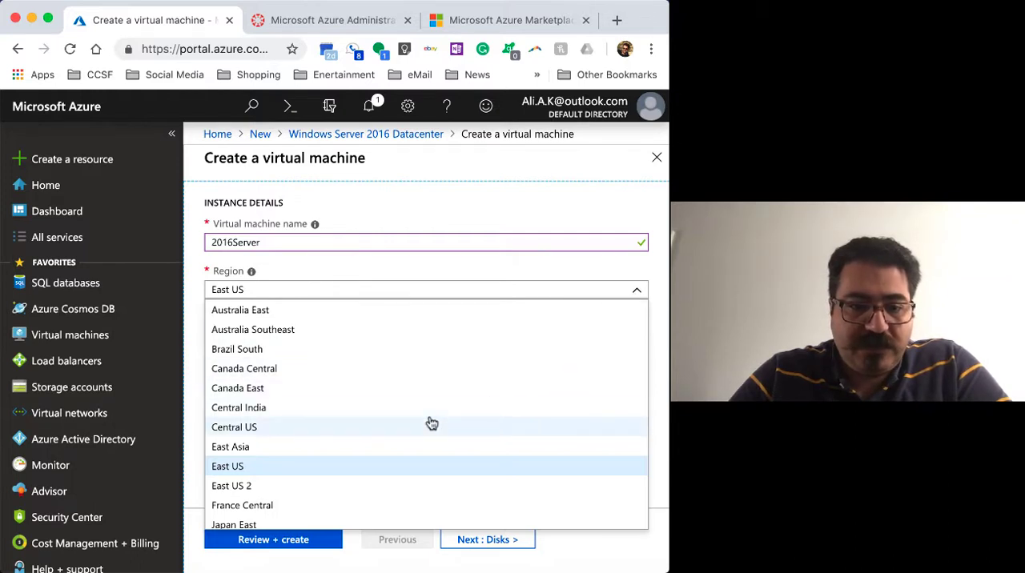
{"action": "left_click", "coordinate": [389, 469]}
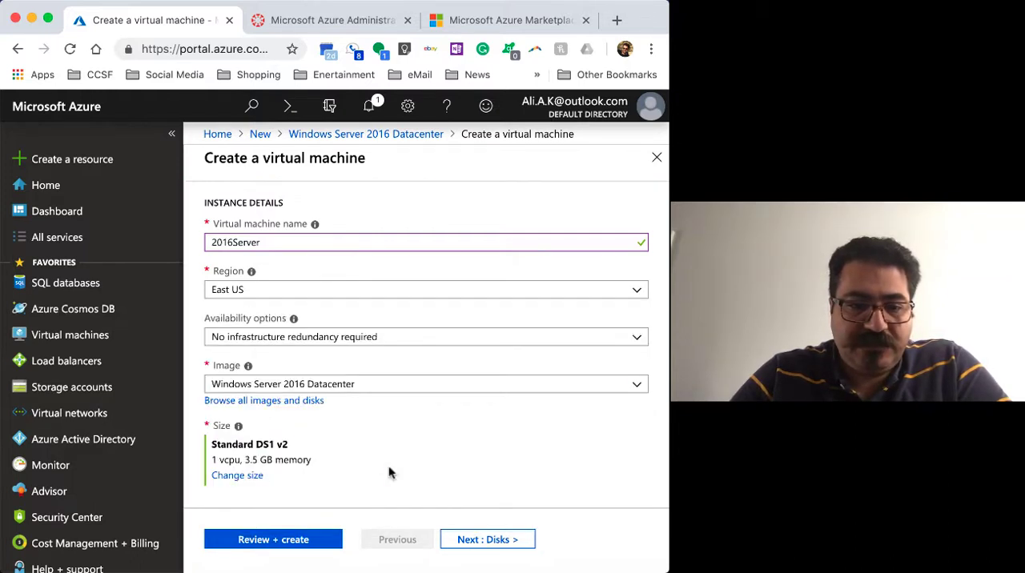
Check which availability options are offered for the virtual machine, keeping No infrastructure redundancy required
{"action": "scroll", "coordinate": [533, 435], "scroll_direction": "down", "scroll_amount": 1}
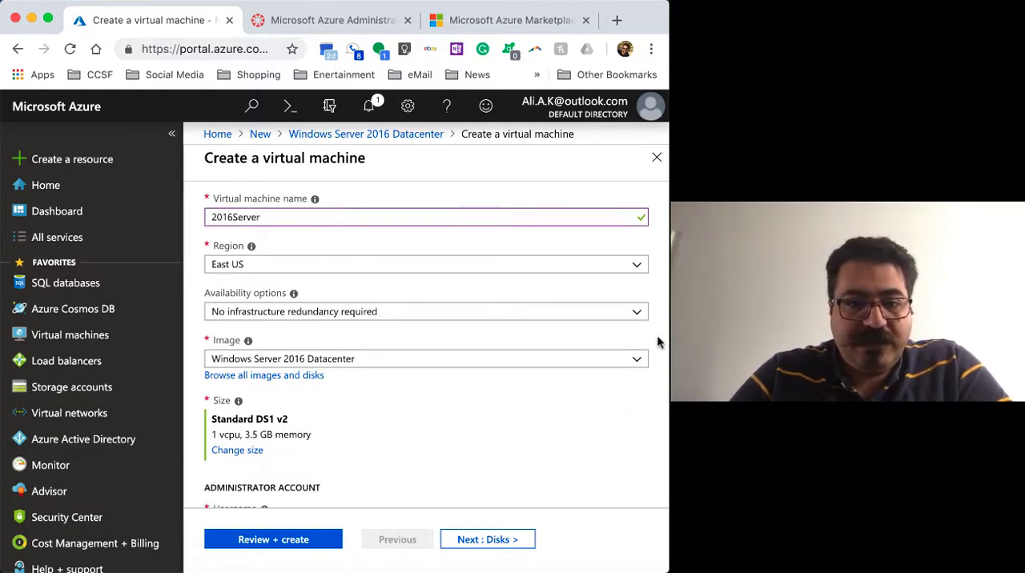
{"action": "left_click", "coordinate": [639, 315]}
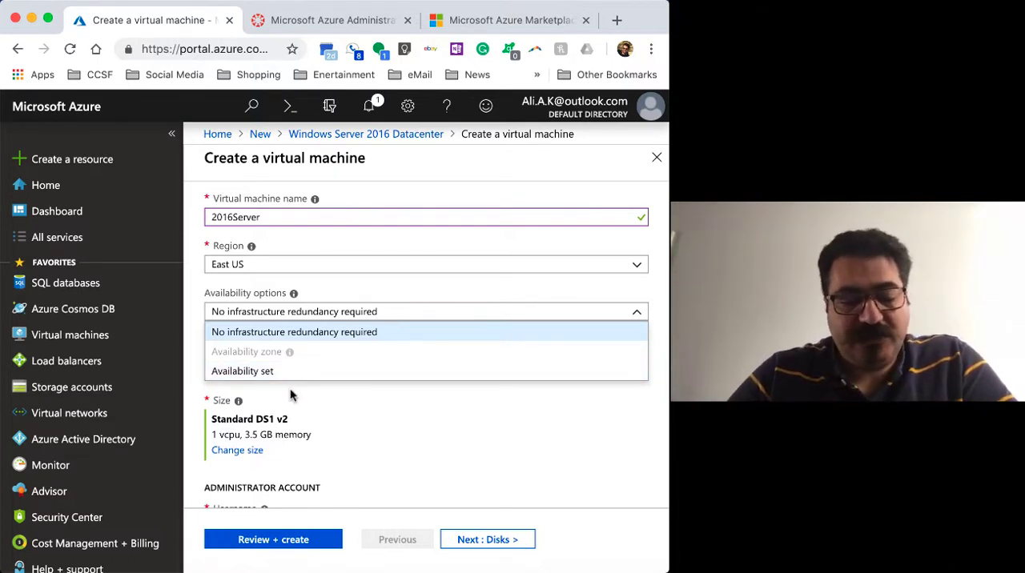
{"action": "left_click", "coordinate": [427, 414]}
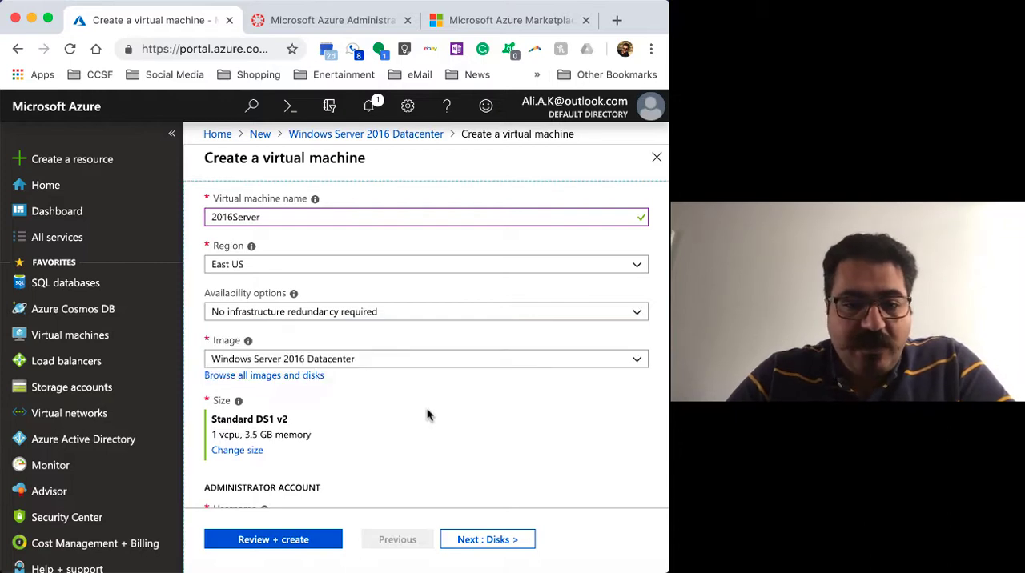
Choose Windows Server 2016 Datacenter from the available images for the virtual machine
{"action": "scroll", "coordinate": [478, 326], "scroll_direction": "down", "scroll_amount": 2}
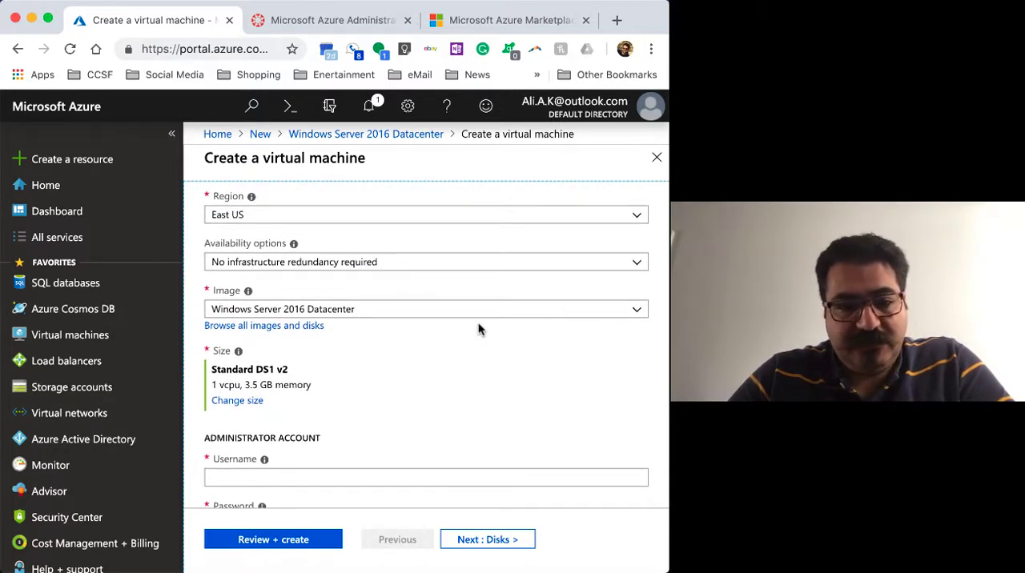
{"action": "scroll", "coordinate": [521, 342], "scroll_direction": "down", "scroll_amount": 1}
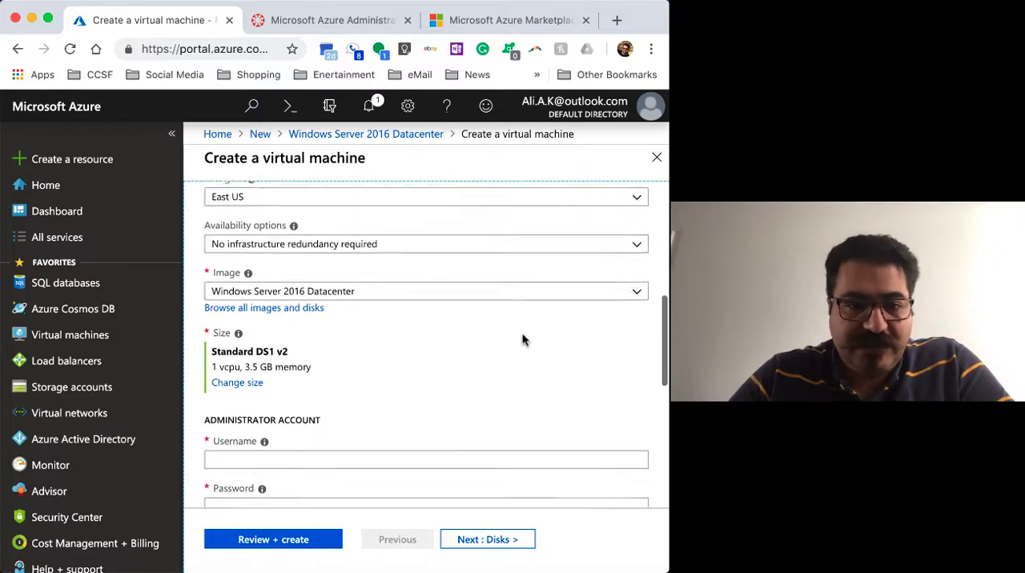
{"action": "left_click", "coordinate": [639, 284]}
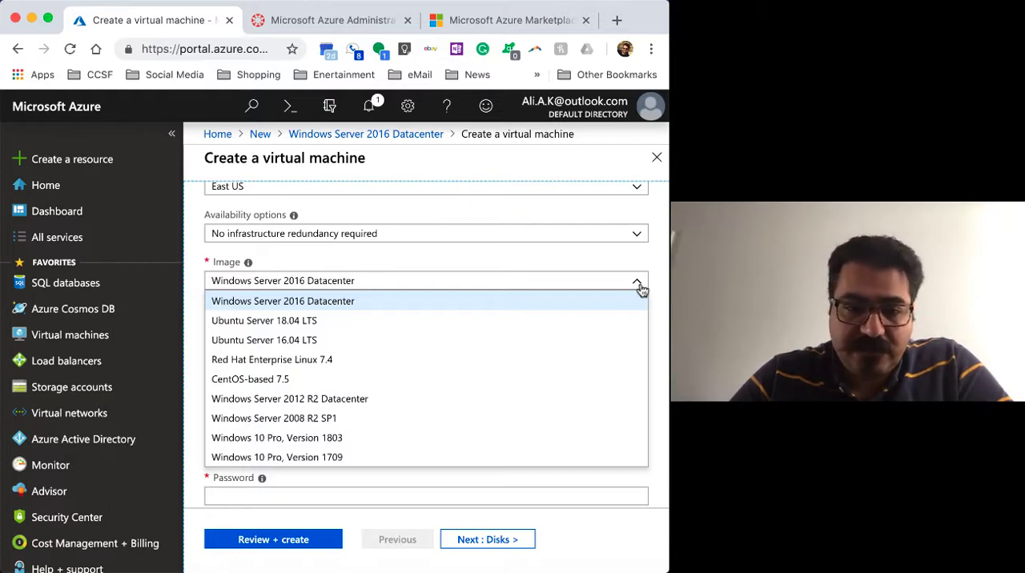
{"action": "left_click", "coordinate": [323, 303]}
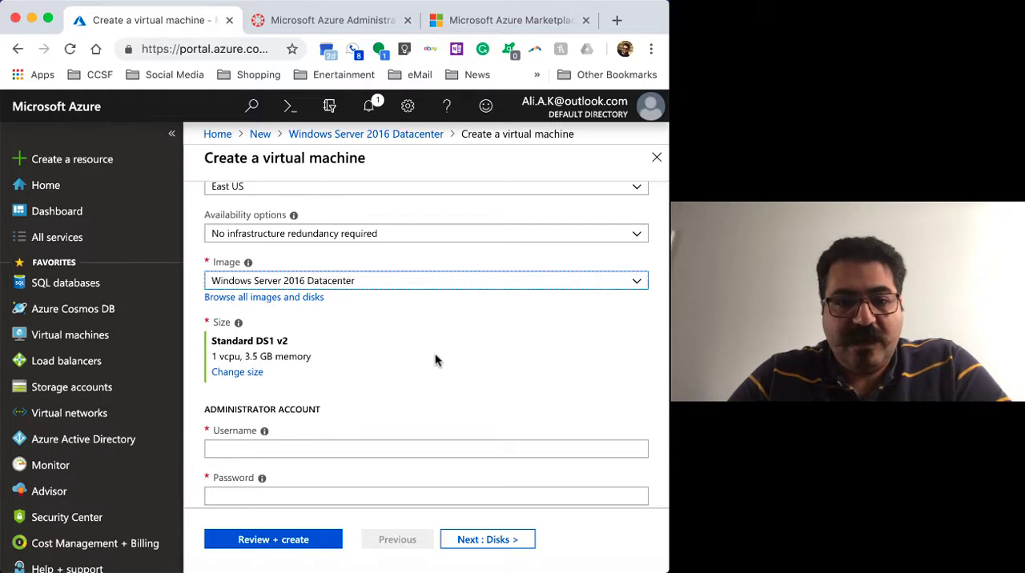
Set the administrator account's username to CNITAdmin
{"action": "scroll", "coordinate": [436, 360], "scroll_direction": "down", "scroll_amount": 2}
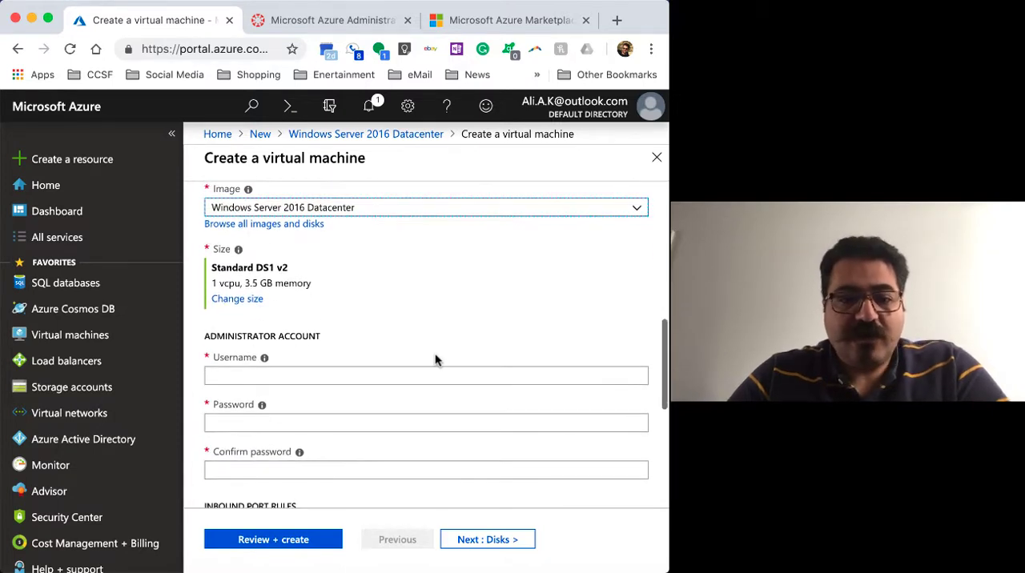
{"action": "scroll", "coordinate": [435, 355], "scroll_direction": "down", "scroll_amount": 1}
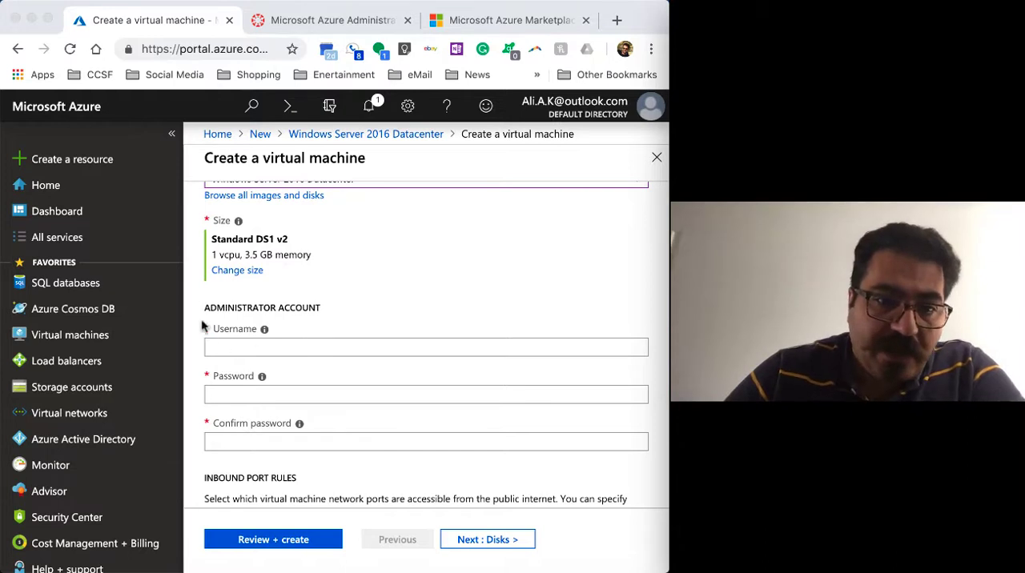
{"action": "left_click", "coordinate": [321, 352]}
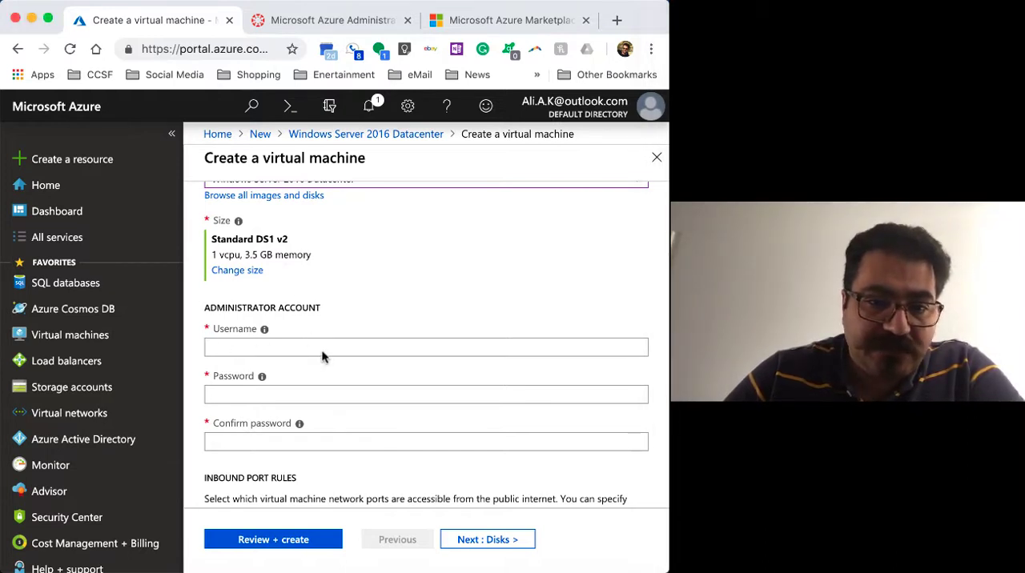
{"action": "left_click", "coordinate": [306, 350]}
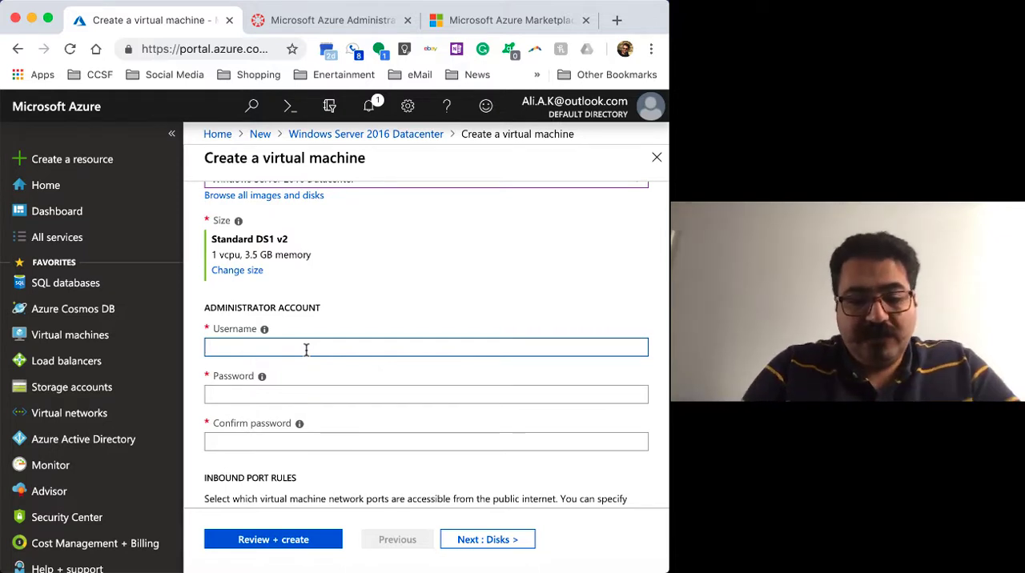
{"action": "type", "text": "C"}
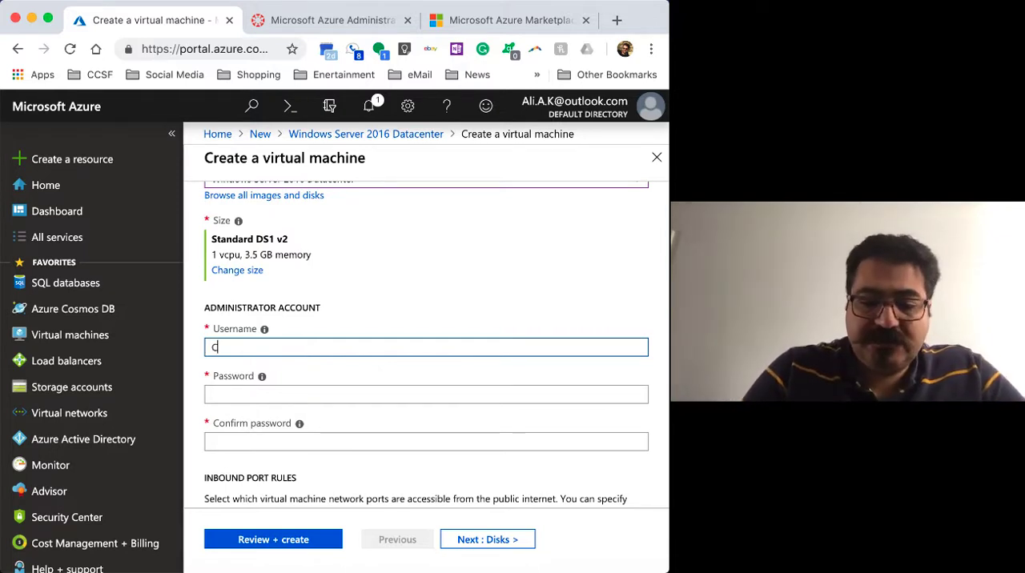
{"action": "type", "text": "NITAdmin"}
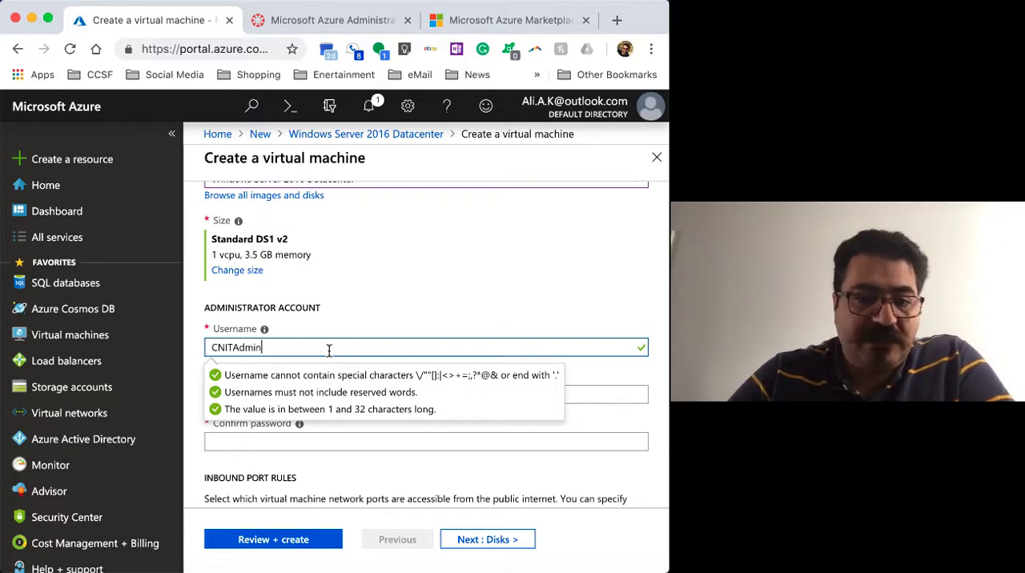
{"action": "left_click", "coordinate": [393, 308]}
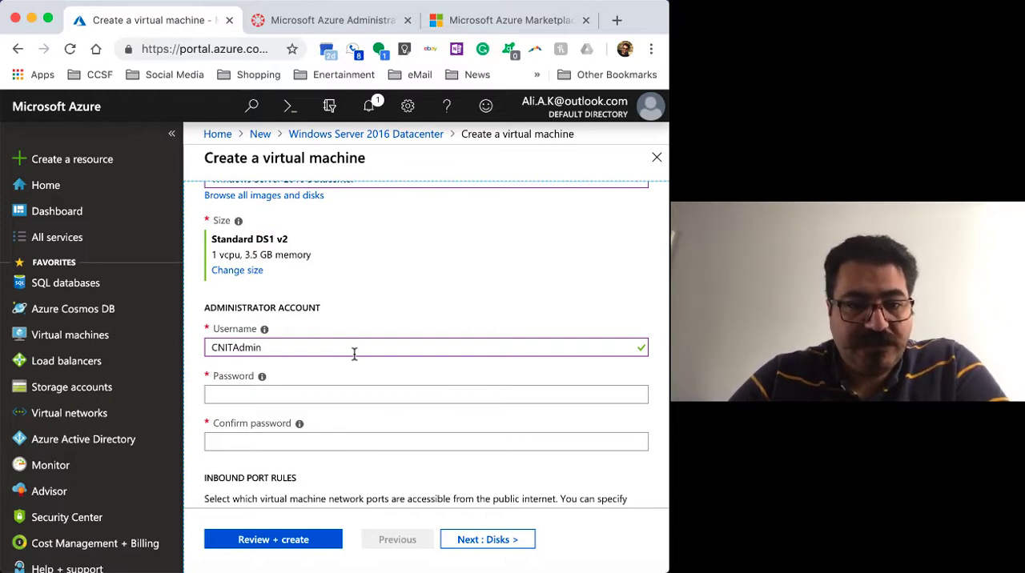
Try a first password for the administrator account and clear the password field
{"action": "scroll", "coordinate": [396, 316], "scroll_direction": "up", "scroll_amount": 1}
{"action": "scroll", "coordinate": [396, 315], "scroll_direction": "down", "scroll_amount": 1}
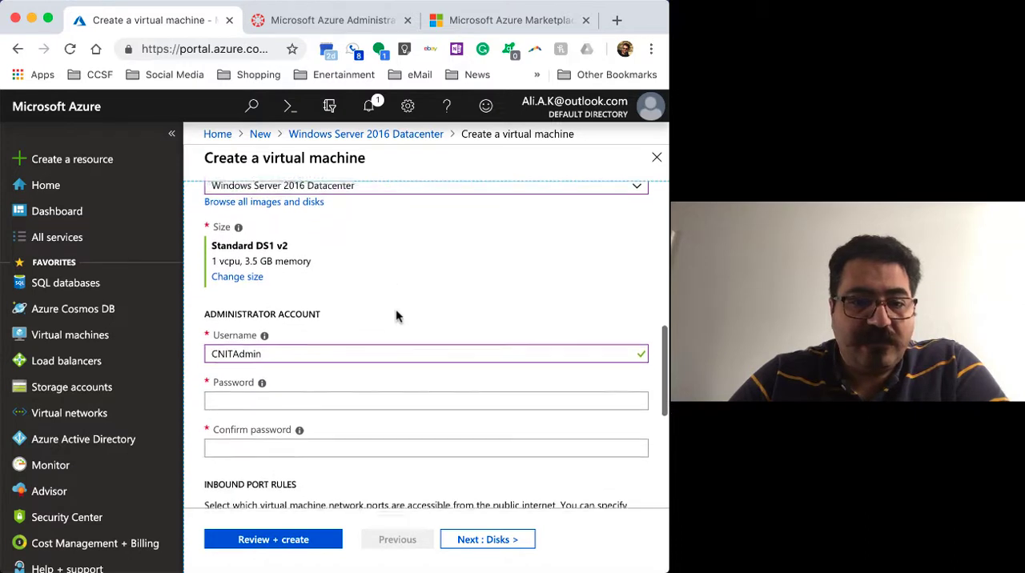
{"action": "scroll", "coordinate": [395, 315], "scroll_direction": "down", "scroll_amount": 2}
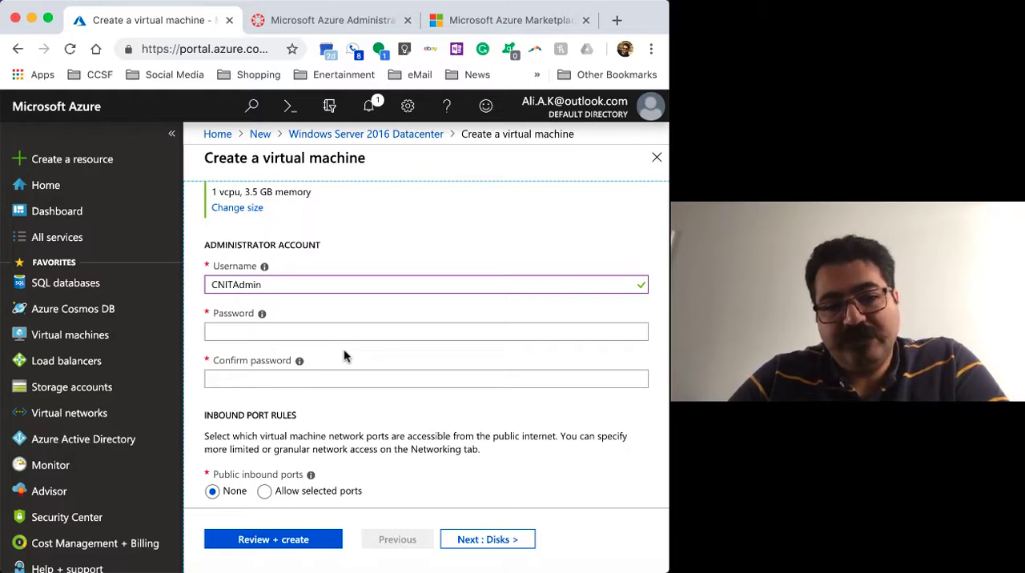
{"action": "left_click", "coordinate": [301, 334]}
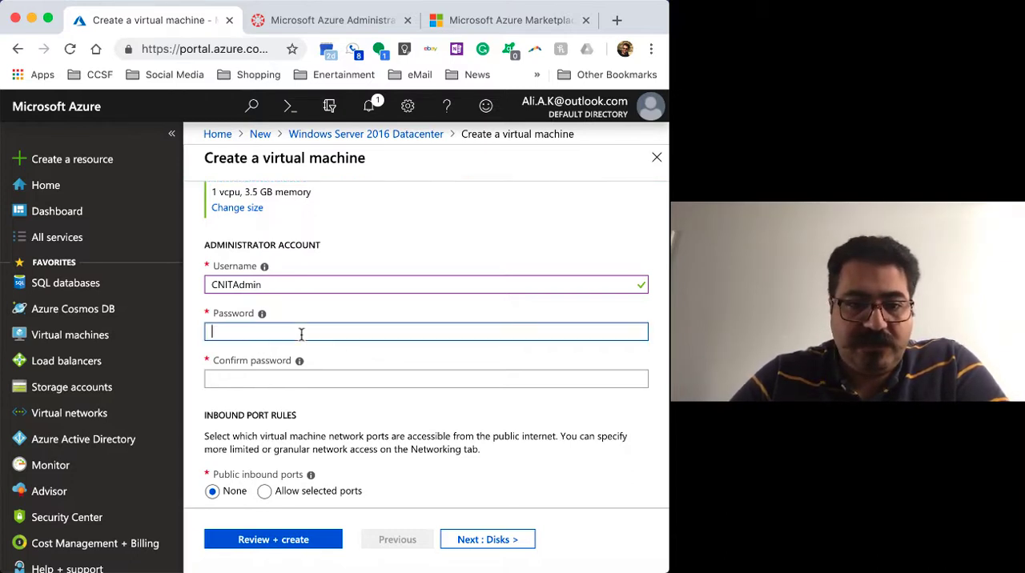
{"action": "type", "text": "P"}
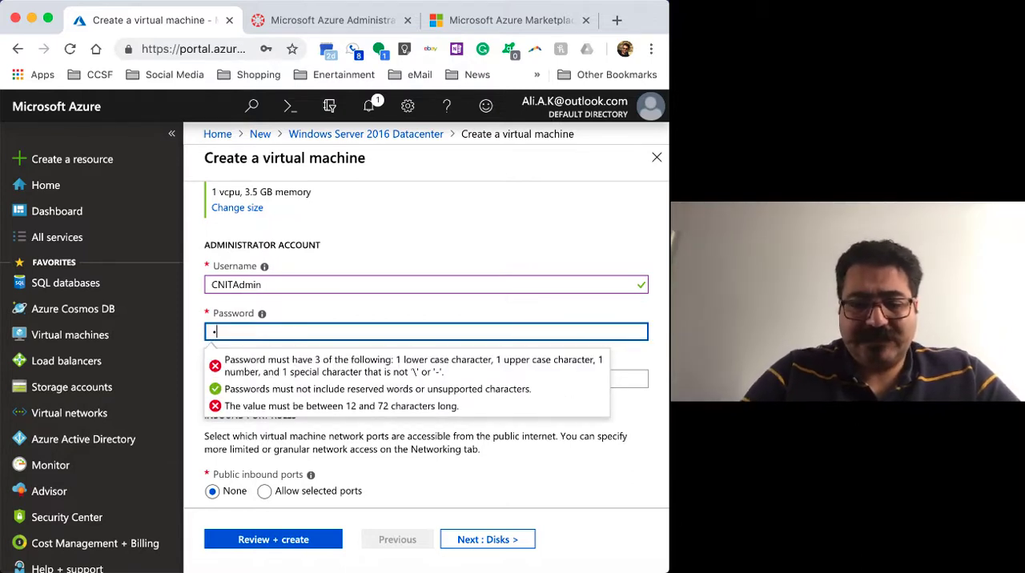
{"action": "type", "text": "••••••"}
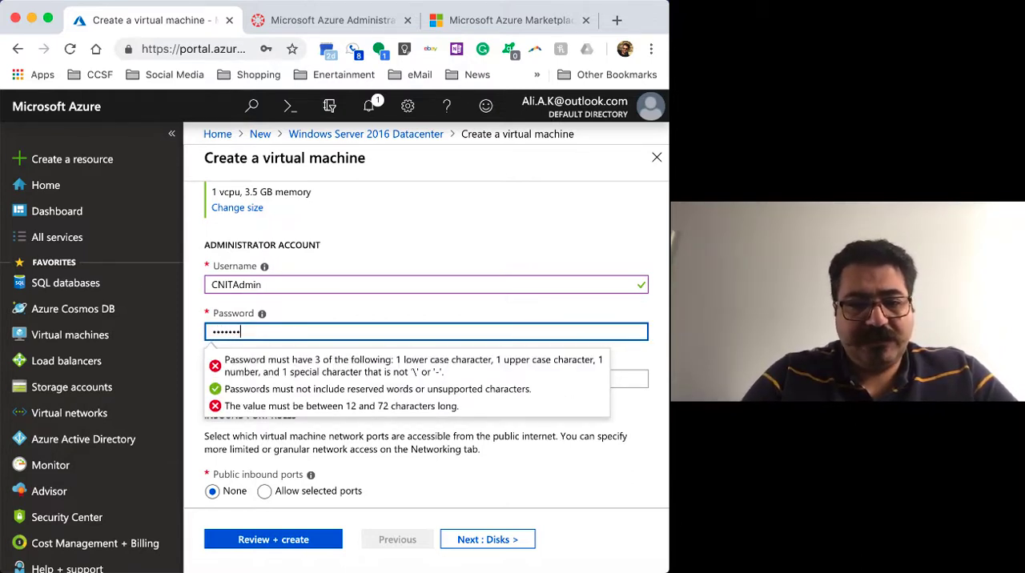
{"action": "type", "text": "•••"}
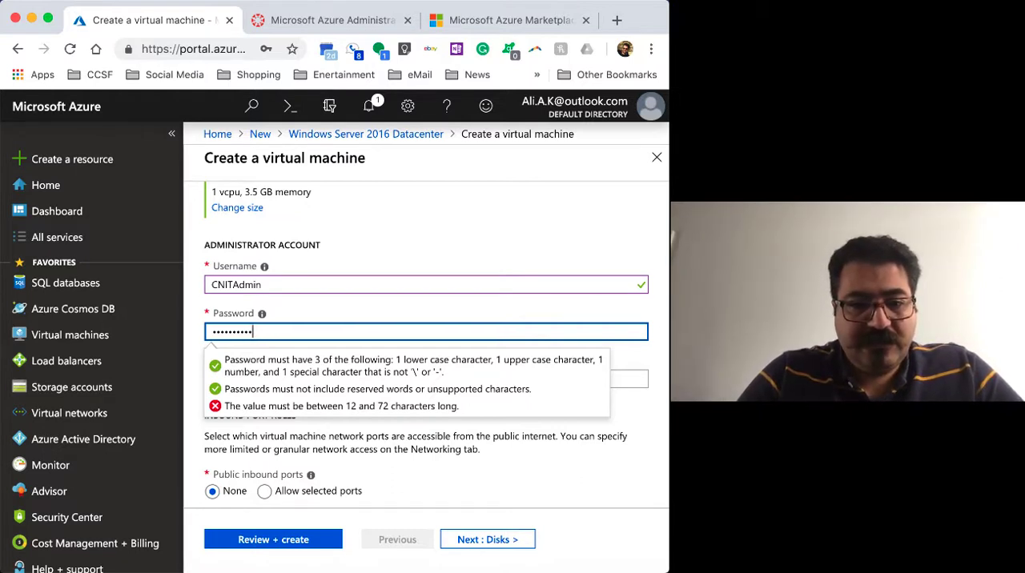
{"action": "type", "text": "•••"}
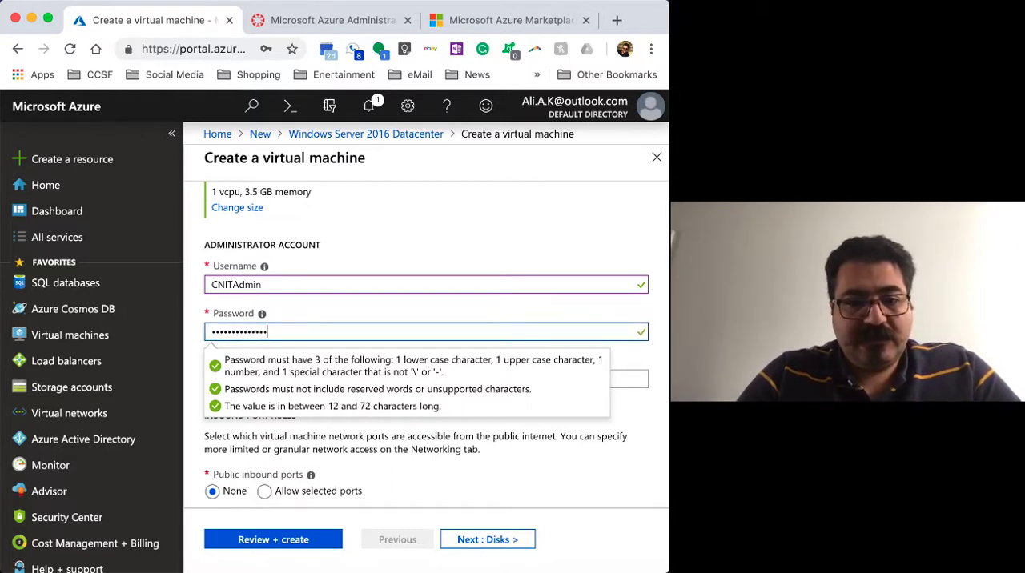
{"action": "key", "text": "BackSpace"}
{"action": "key", "text": "BackSpace"}
{"action": "key", "text": "BackSpace"}
{"action": "key", "text": "BackSpace"}
{"action": "key", "text": "BackSpace"}
{"action": "key", "text": "BackSpace"}
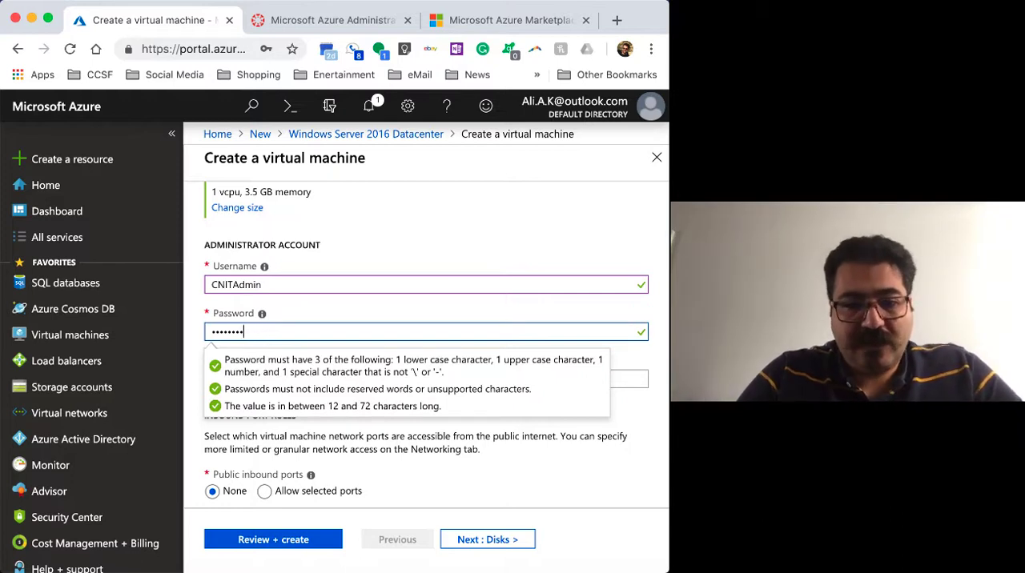
{"action": "key", "text": "BackSpace"}
{"action": "key", "text": "BackSpace"}
{"action": "key", "text": "BackSpace"}
{"action": "key", "text": "BackSpace"}
{"action": "key", "text": "BackSpace"}
{"action": "key", "text": "BackSpace"}
{"action": "key", "text": "BackSpace"}
{"action": "key", "text": "BackSpace"}
Enter the administrator account's password and repeat it in the password confirmation field
{"action": "type", "text": "•••"}
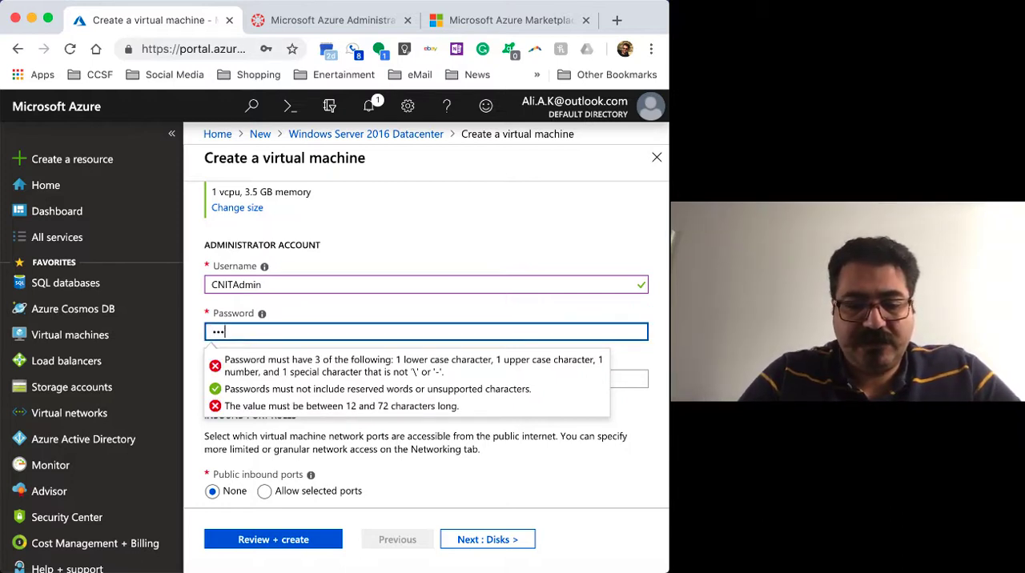
{"action": "type", "text": "•••••"}
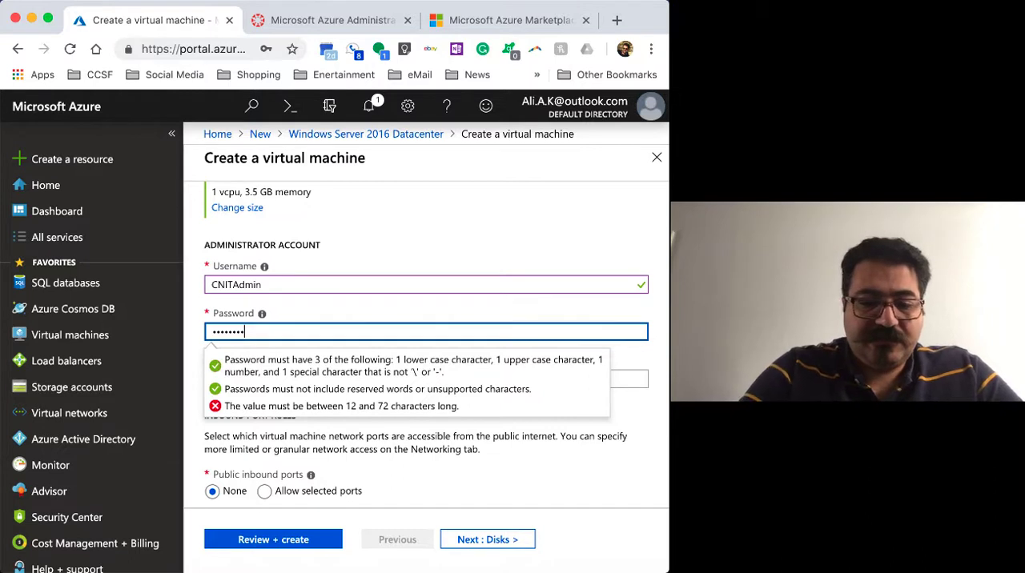
{"action": "type", "text": "••••••••"}
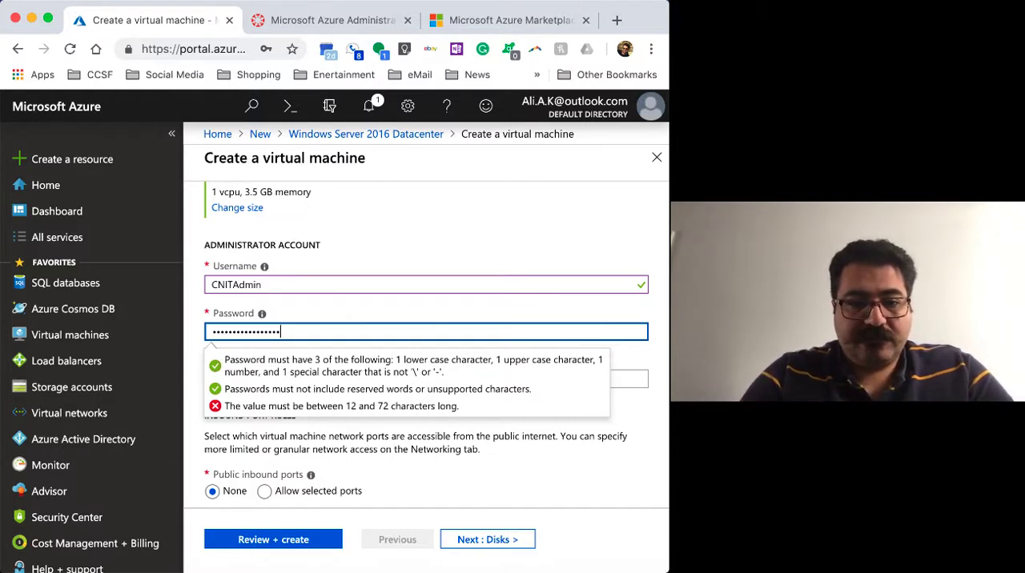
{"action": "type", "text": "••"}
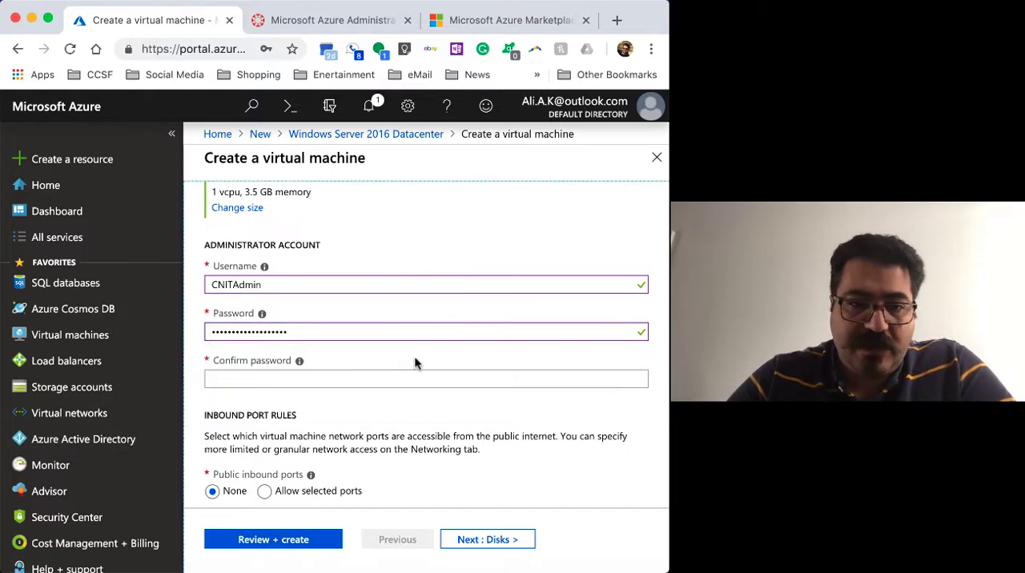
{"action": "left_click", "coordinate": [282, 384]}
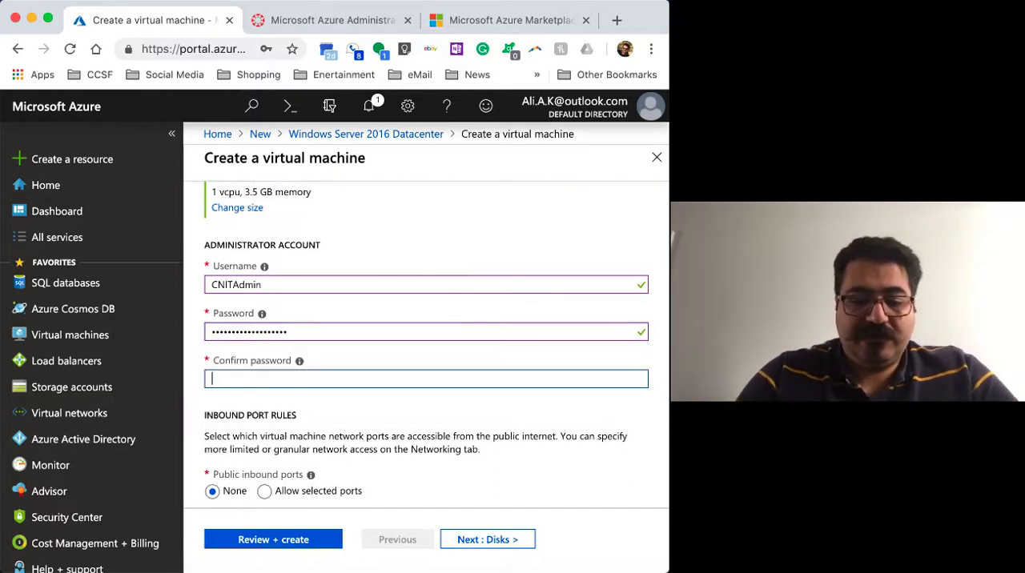
{"action": "type", "text": "••••••••••••••••"}
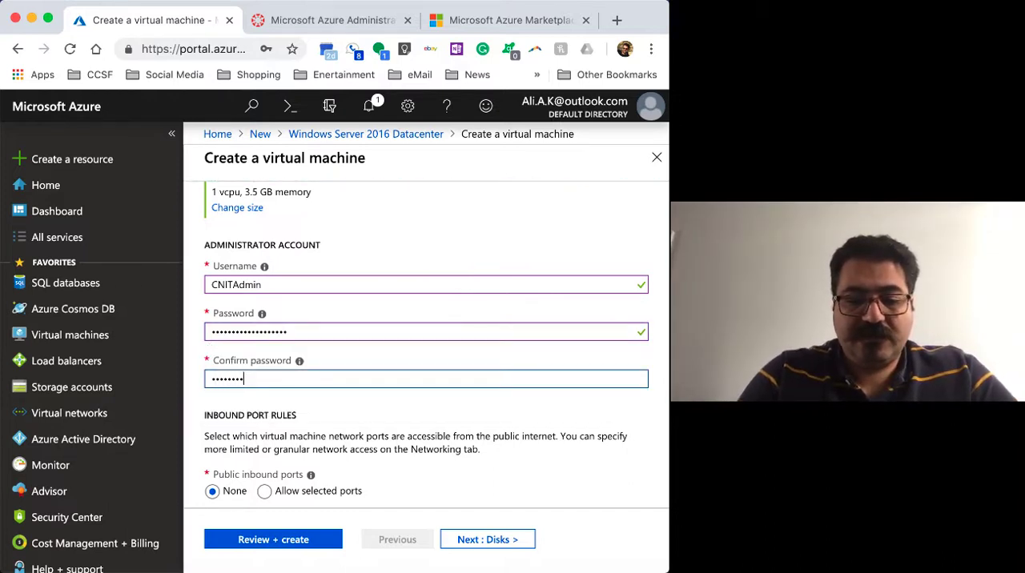
{"action": "type", "text": "••••"}
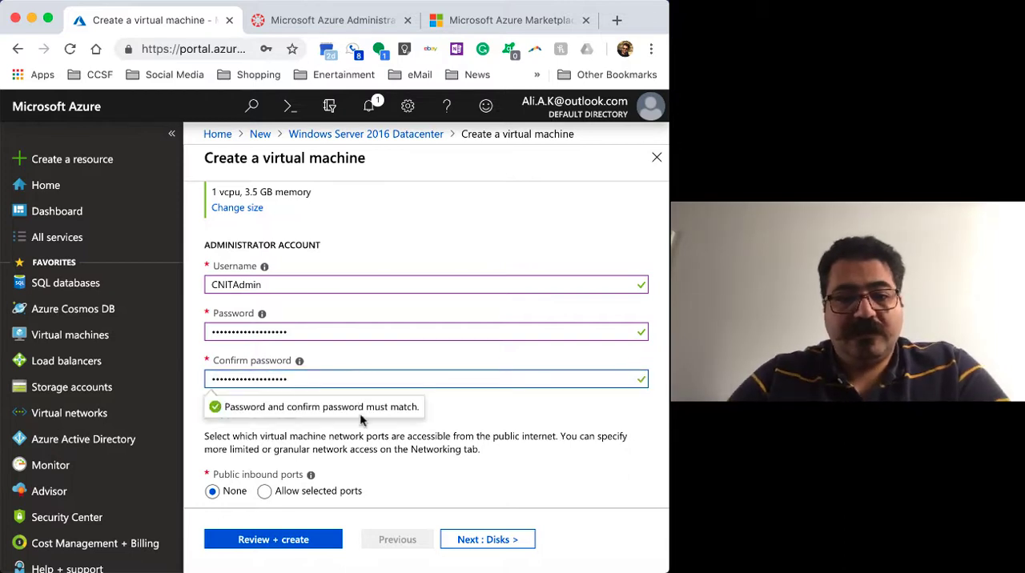
{"action": "left_click", "coordinate": [474, 413]}
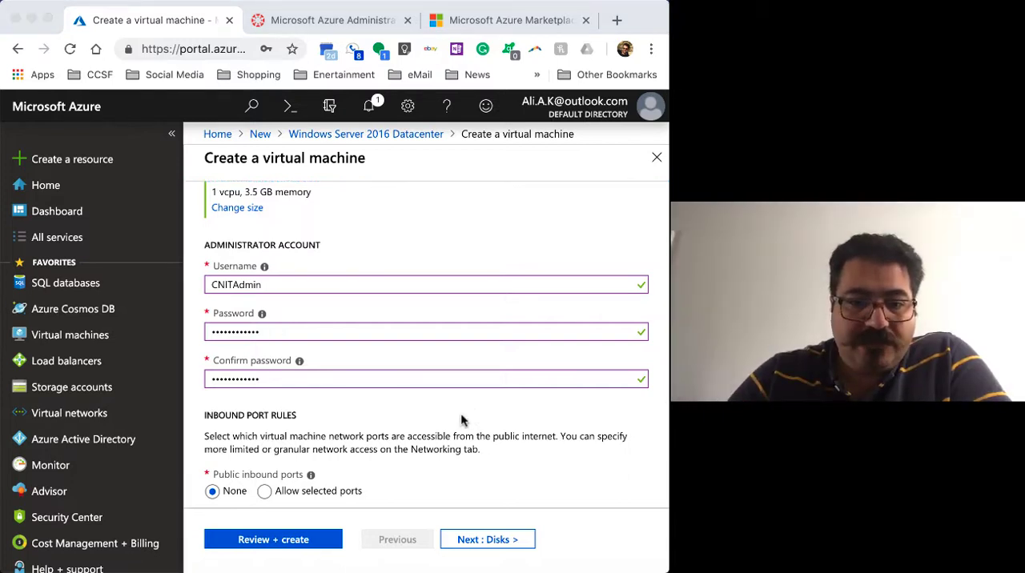
{"action": "left_click", "coordinate": [460, 413]}
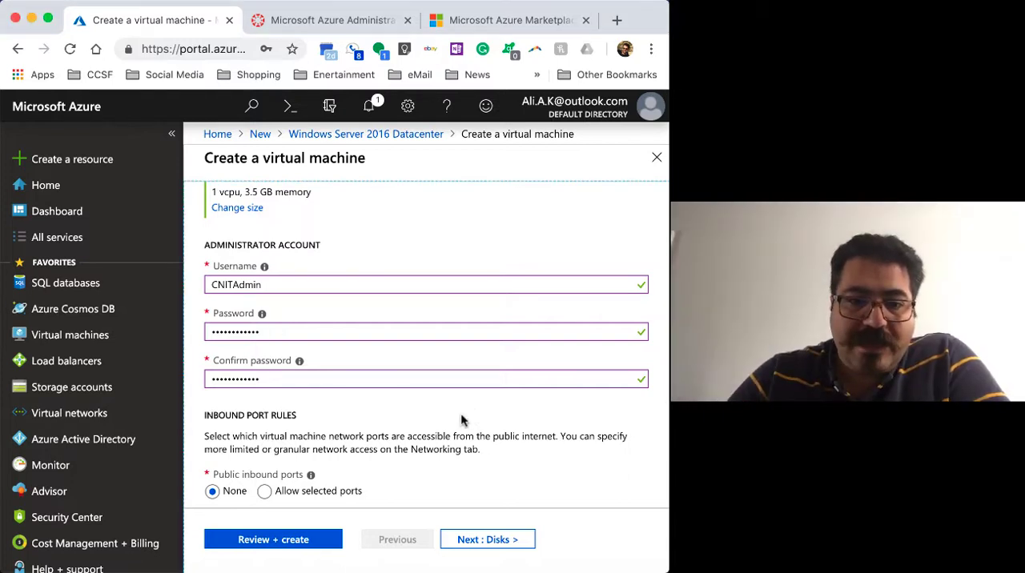
Allow selected public inbound ports for the virtual machine, choosing HTTP (80) and RDP (3389)
{"action": "scroll", "coordinate": [461, 413], "scroll_direction": "down", "scroll_amount": 2}
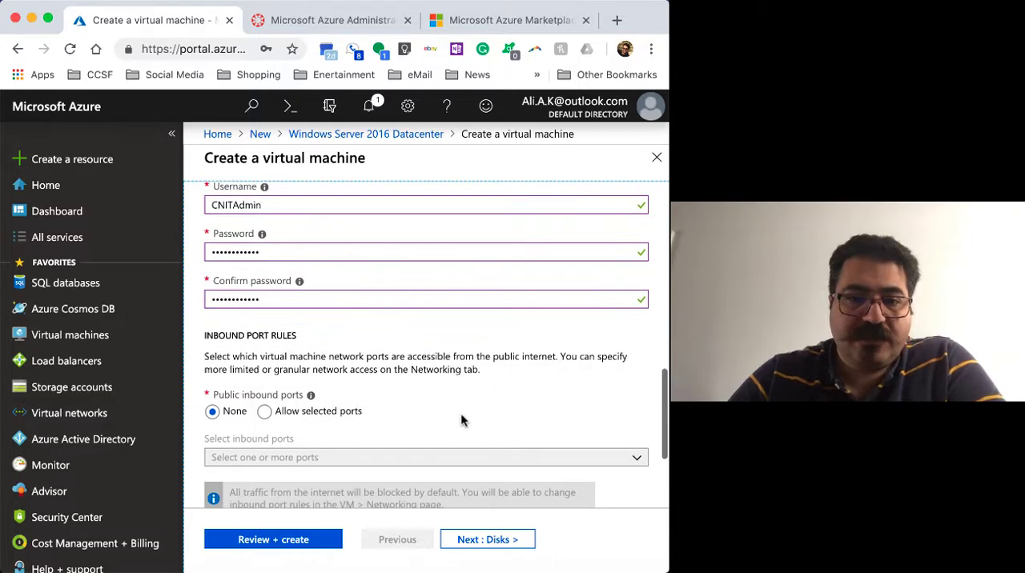
{"action": "scroll", "coordinate": [462, 418], "scroll_direction": "down", "scroll_amount": 2}
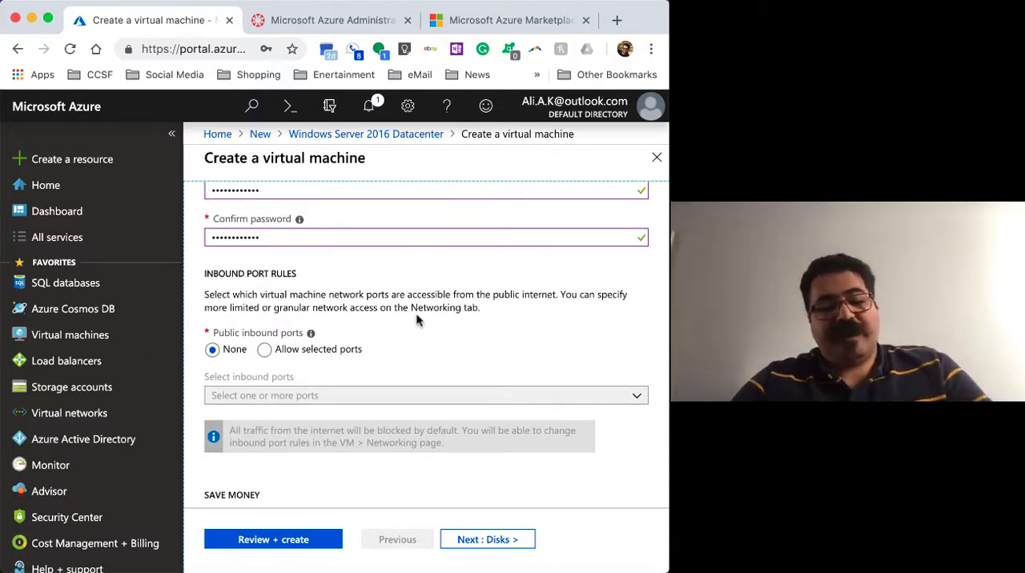
{"action": "left_click", "coordinate": [733, 272]}
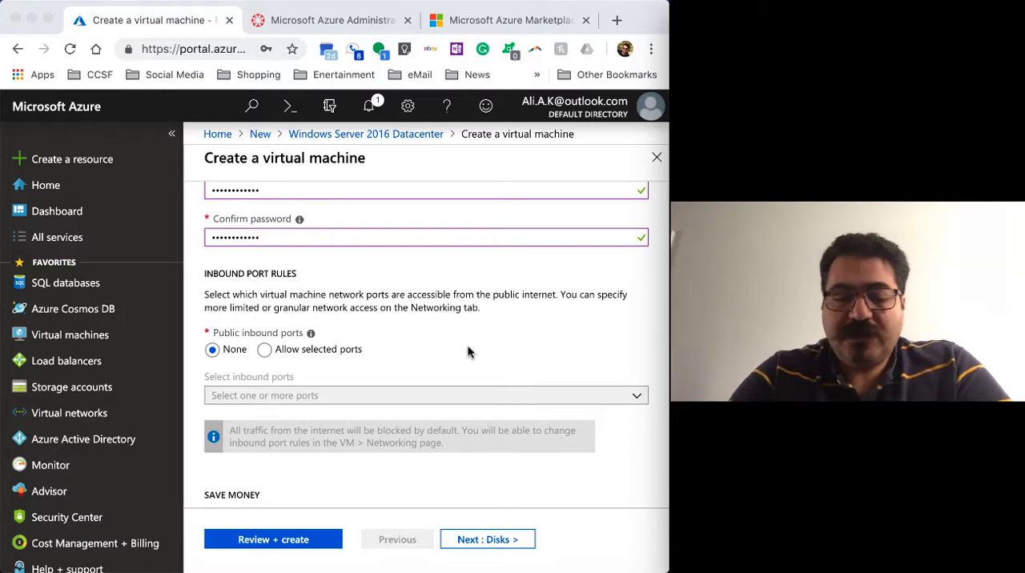
{"action": "scroll", "coordinate": [433, 350], "scroll_direction": "down", "scroll_amount": 1}
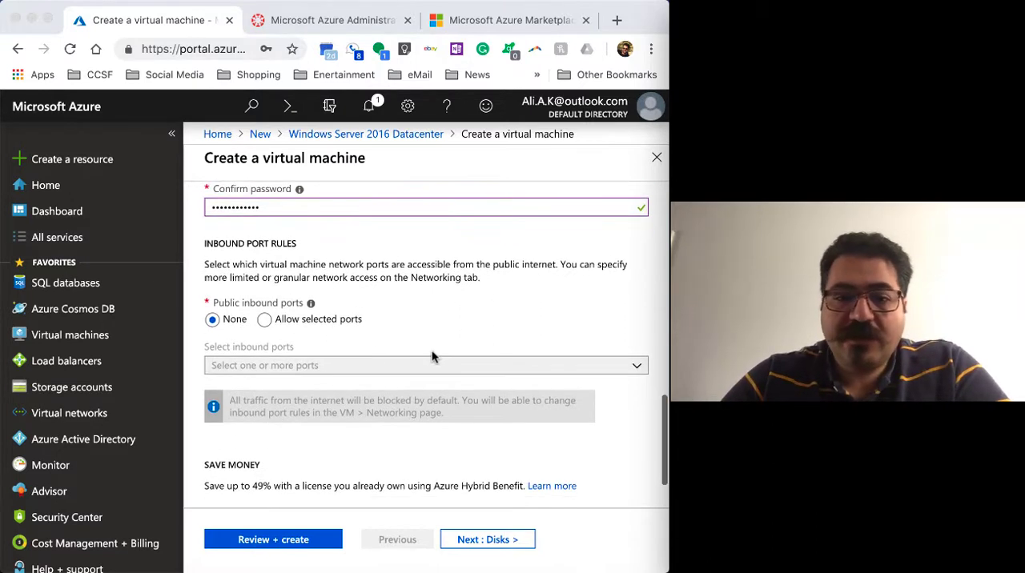
{"action": "left_click", "coordinate": [265, 320]}
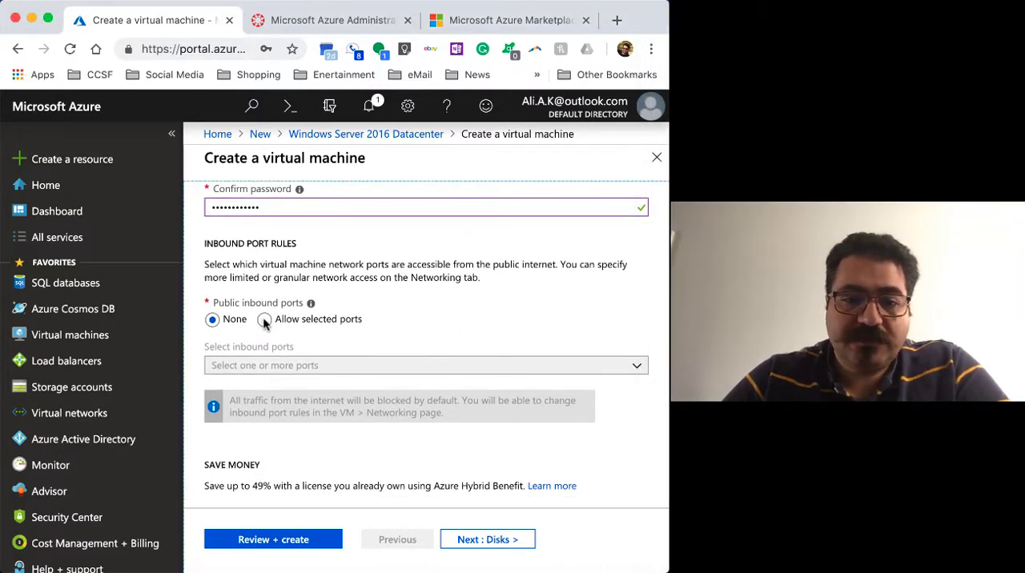
{"action": "left_click", "coordinate": [265, 320]}
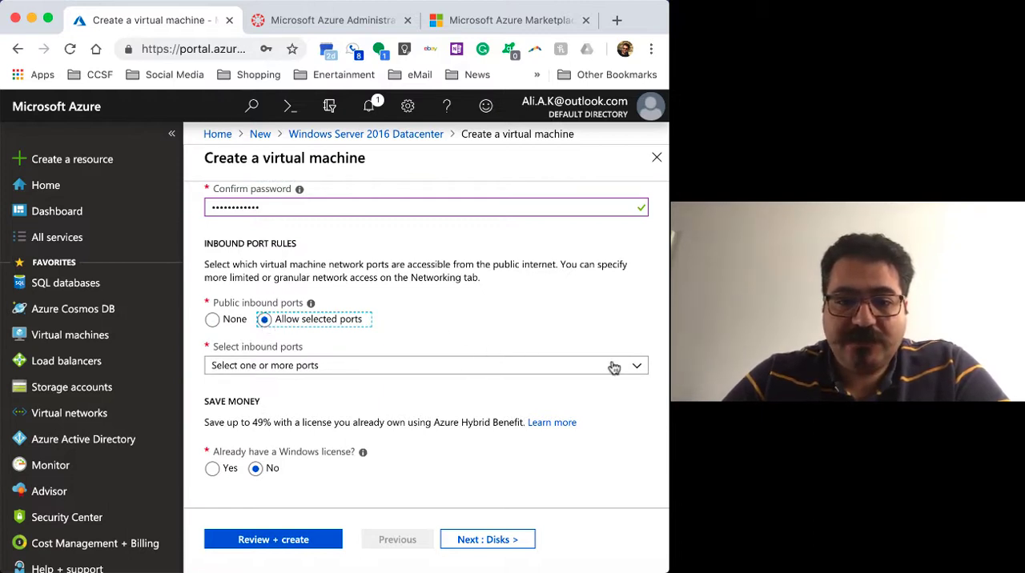
{"action": "left_click", "coordinate": [636, 370]}
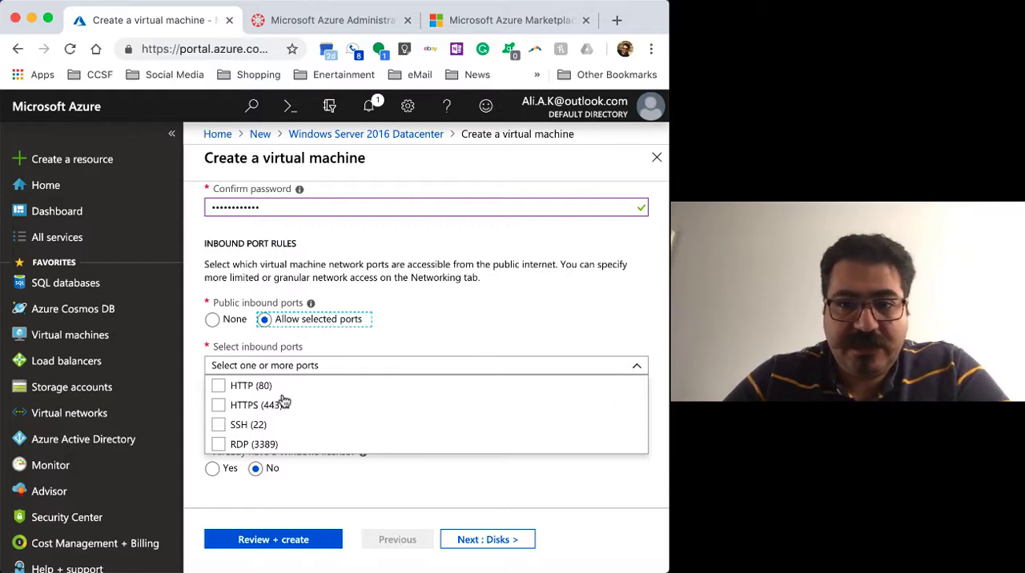
{"action": "left_click", "coordinate": [218, 386]}
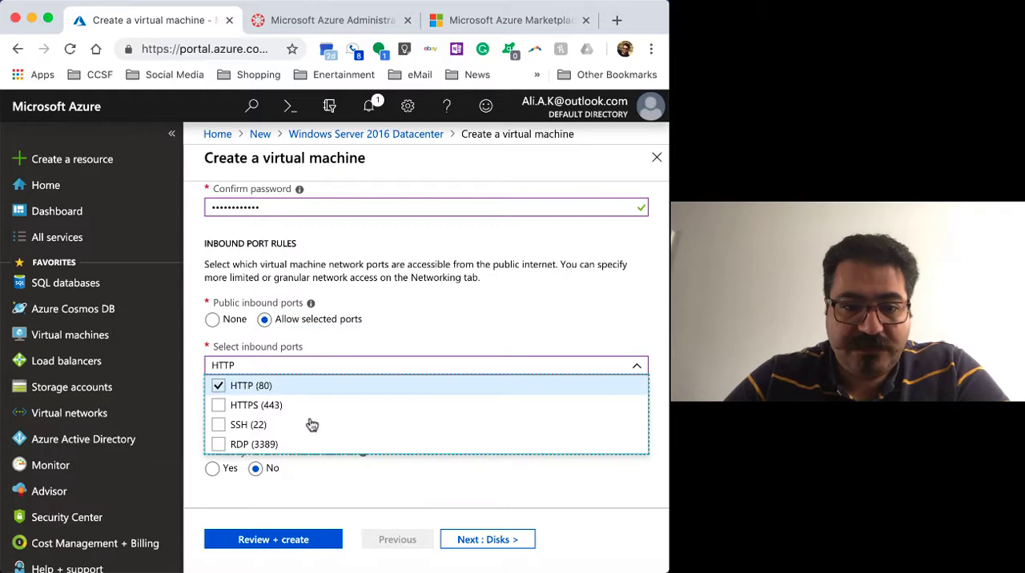
{"action": "left_click", "coordinate": [220, 446]}
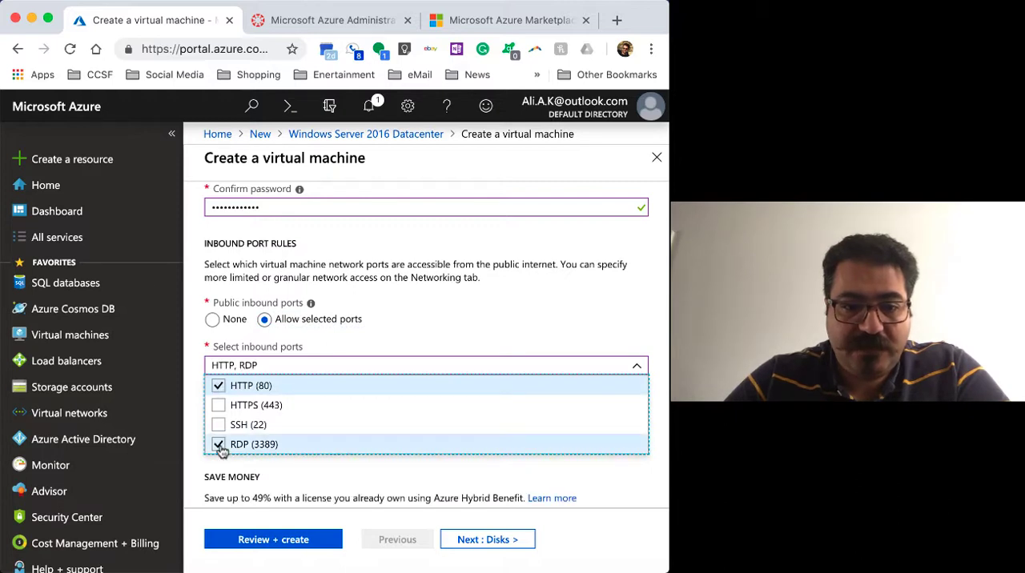
{"action": "left_click", "coordinate": [637, 370]}
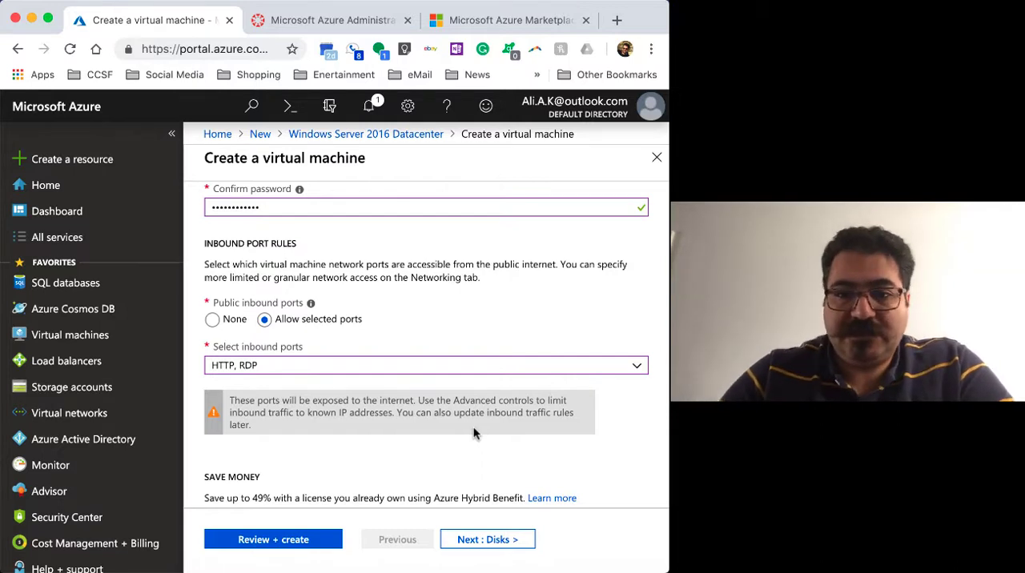
Continue to the virtual machine's disk settings and save the administrator credentials in the browser
{"action": "scroll", "coordinate": [444, 339], "scroll_direction": "down", "scroll_amount": 3}
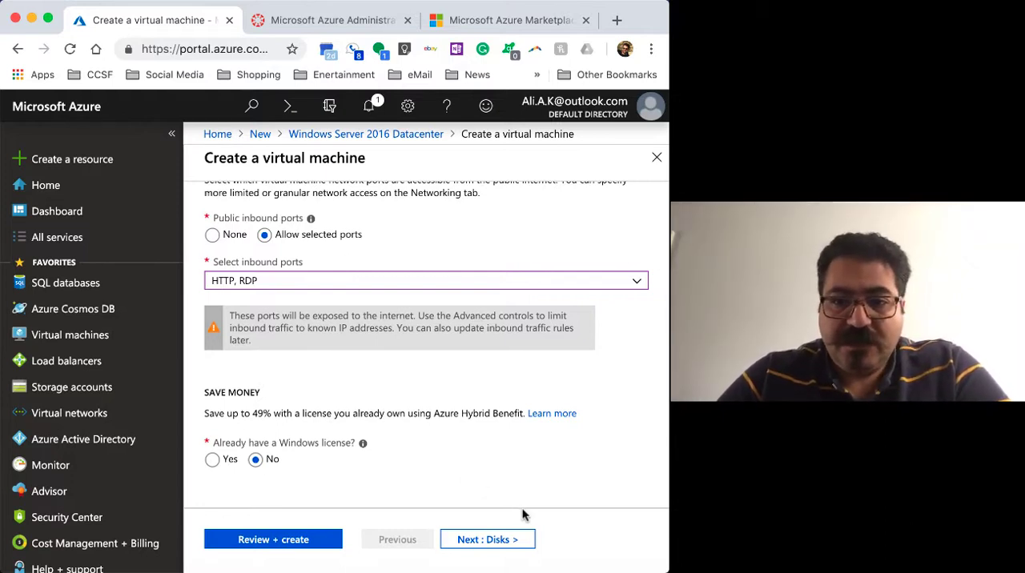
{"action": "left_click", "coordinate": [488, 540]}
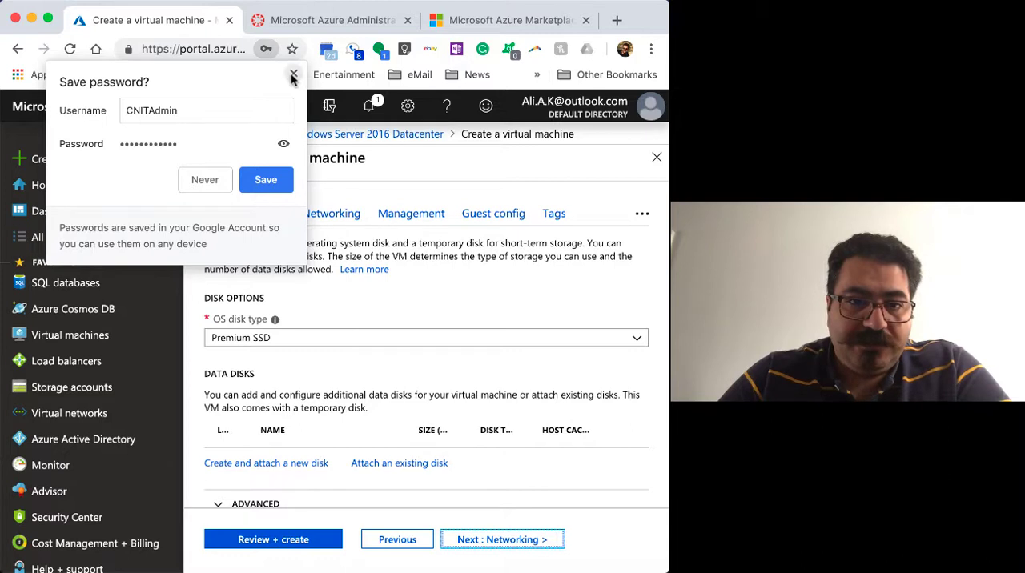
{"action": "left_click", "coordinate": [266, 183]}
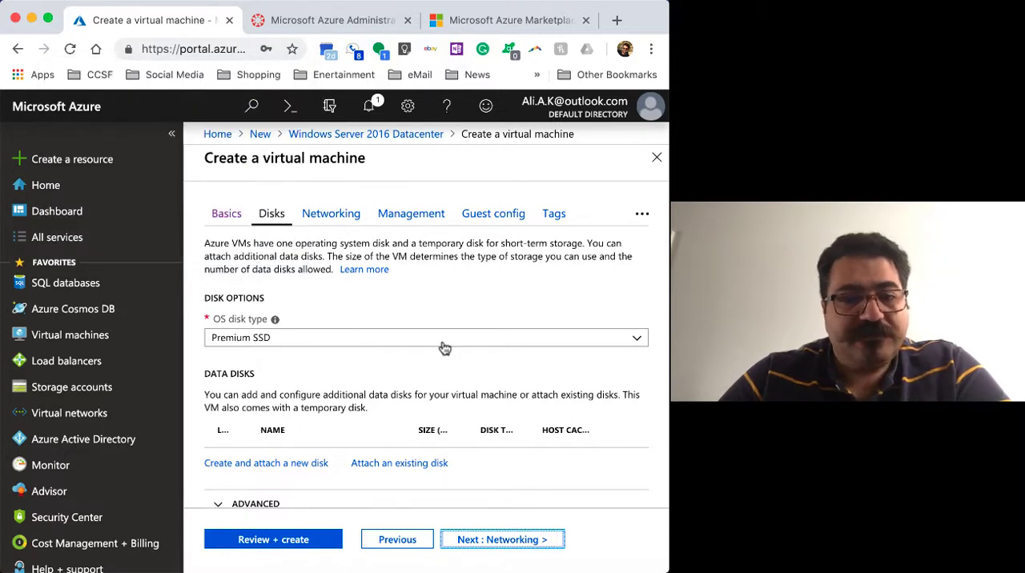
Review the OS disk types, choose Premium SSD, and continue to the networking settings
{"action": "scroll", "coordinate": [444, 347], "scroll_direction": "down", "scroll_amount": 2}
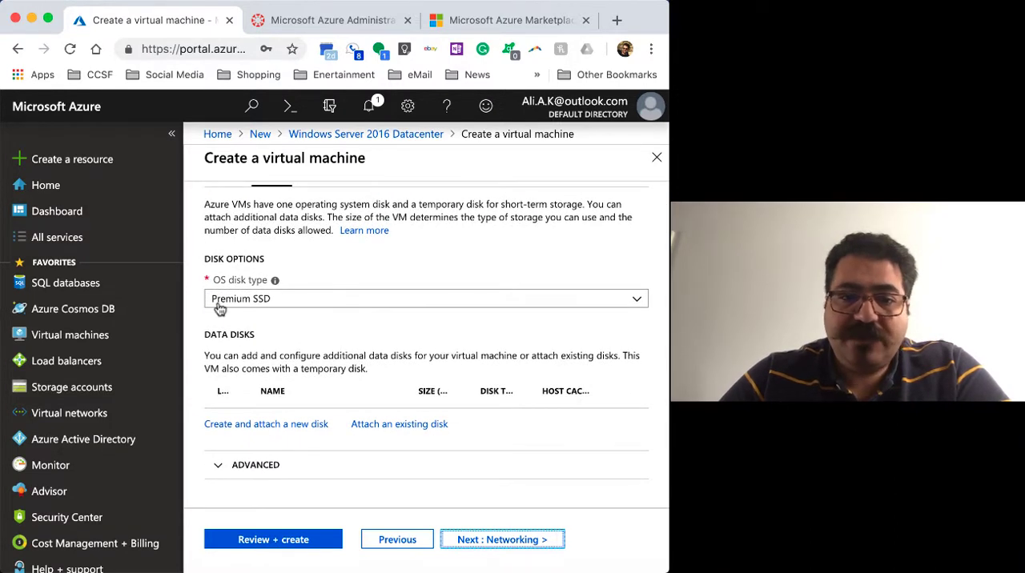
{"action": "left_click", "coordinate": [267, 303]}
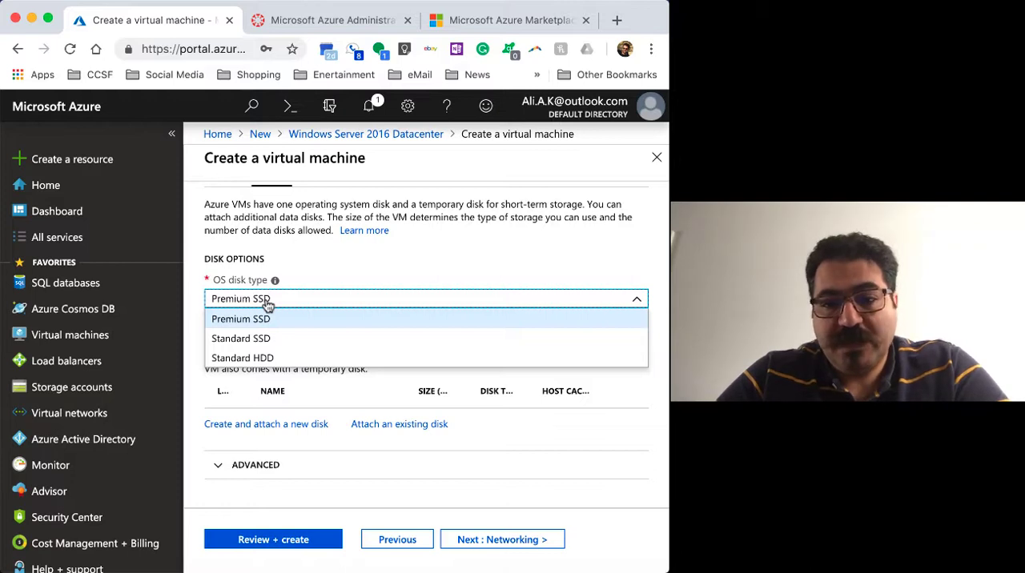
{"action": "left_click", "coordinate": [268, 305]}
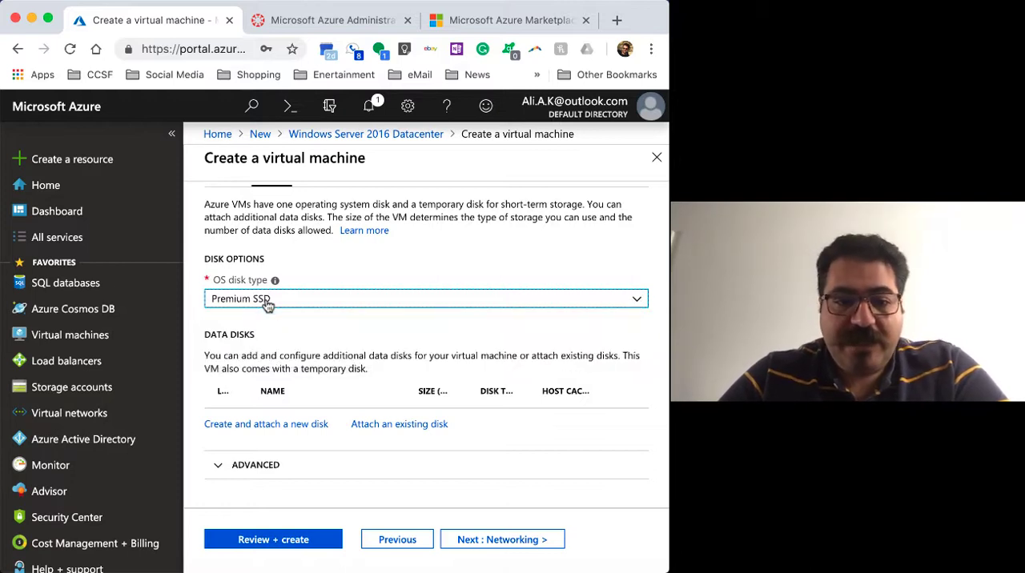
{"action": "left_click", "coordinate": [268, 304]}
{"action": "left_click", "coordinate": [247, 324]}
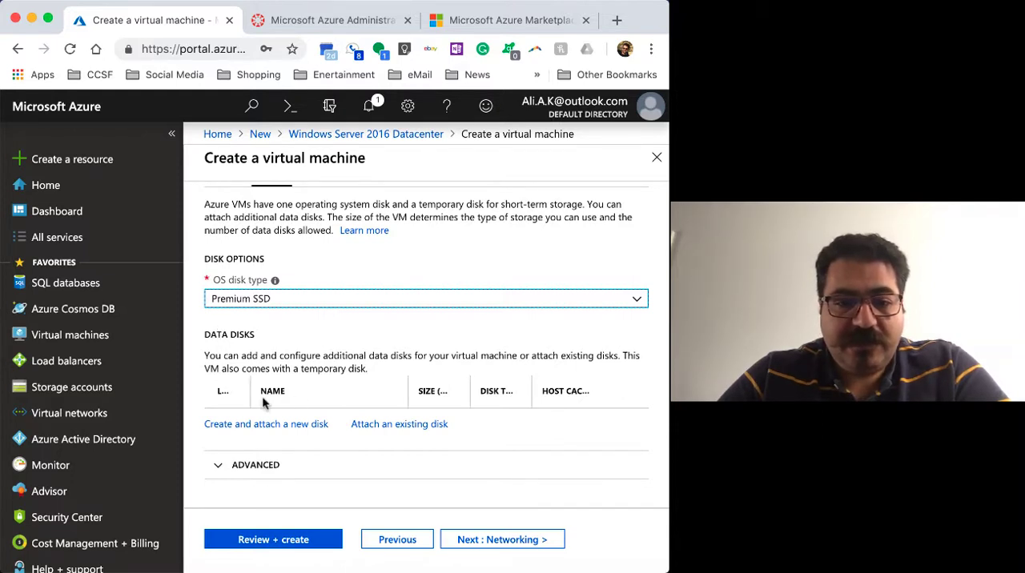
{"action": "left_click", "coordinate": [498, 543]}
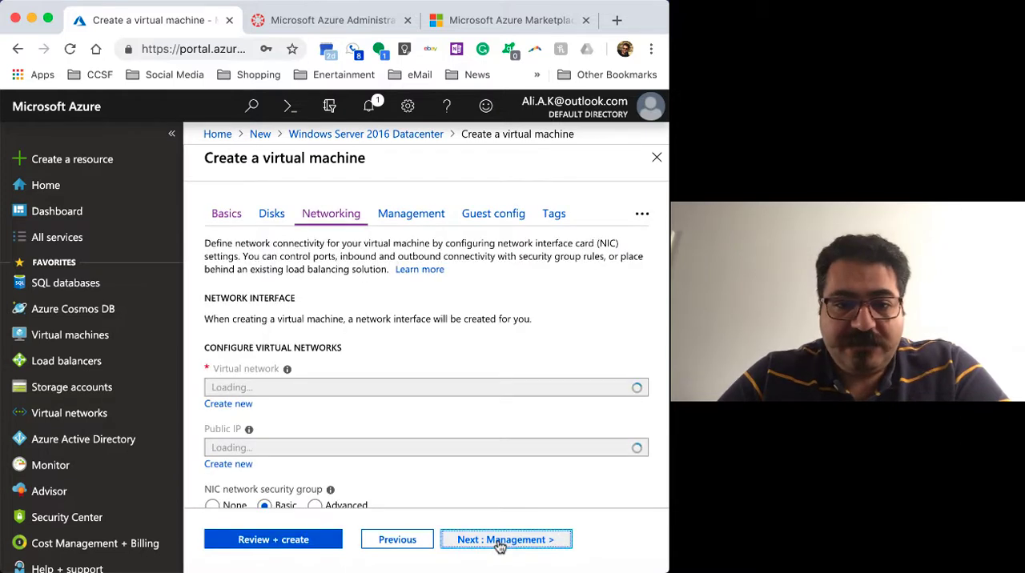
Review the virtual machine's network, public IP, inbound port and load balancing settings, and continue to the management settings
{"action": "scroll", "coordinate": [532, 320], "scroll_direction": "down", "scroll_amount": 3}
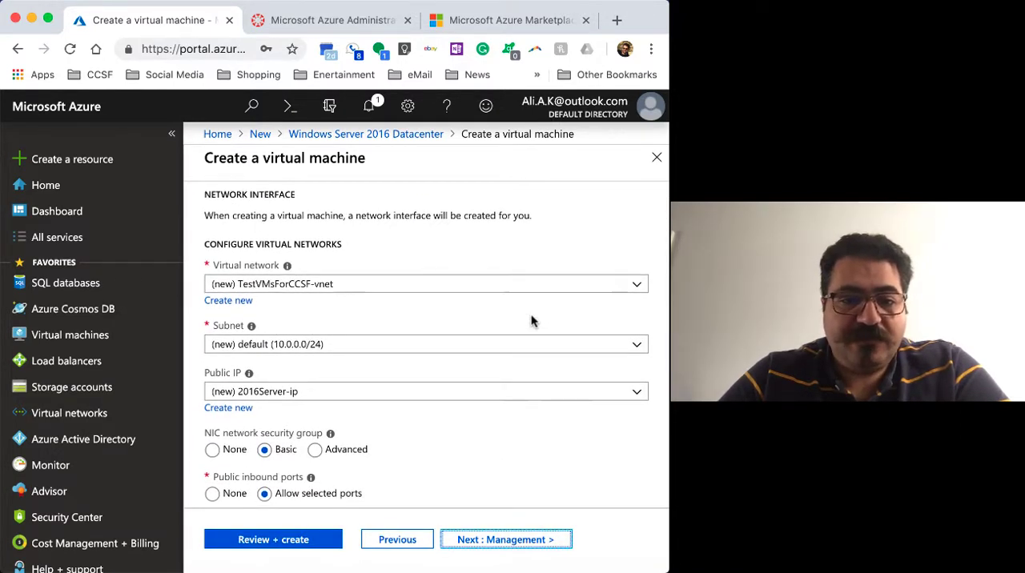
{"action": "scroll", "coordinate": [532, 321], "scroll_direction": "down", "scroll_amount": 5}
{"action": "scroll", "coordinate": [531, 317], "scroll_direction": "down", "scroll_amount": 1}
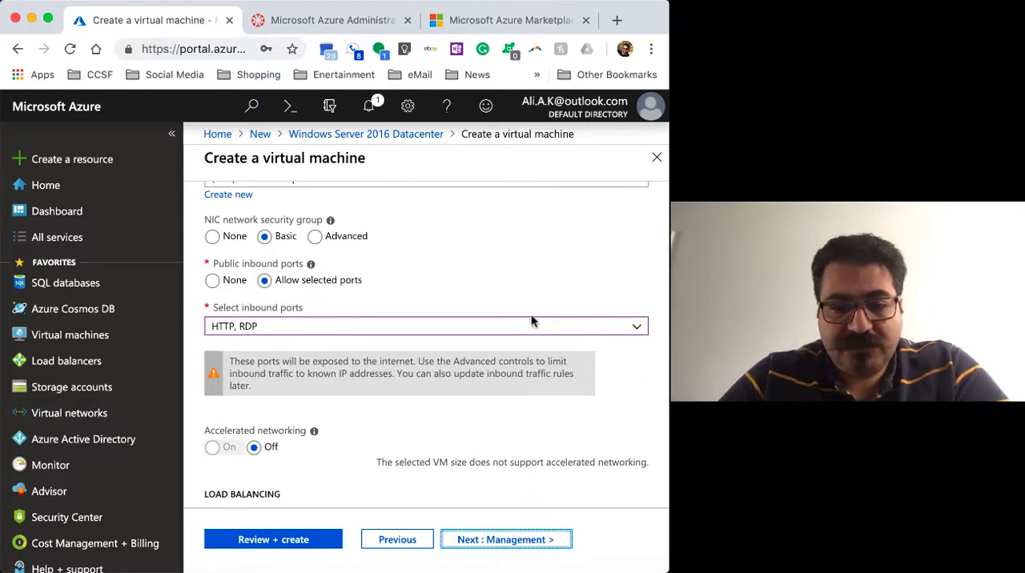
{"action": "scroll", "coordinate": [531, 320], "scroll_direction": "down", "scroll_amount": 2}
{"action": "scroll", "coordinate": [531, 320], "scroll_direction": "up", "scroll_amount": 10}
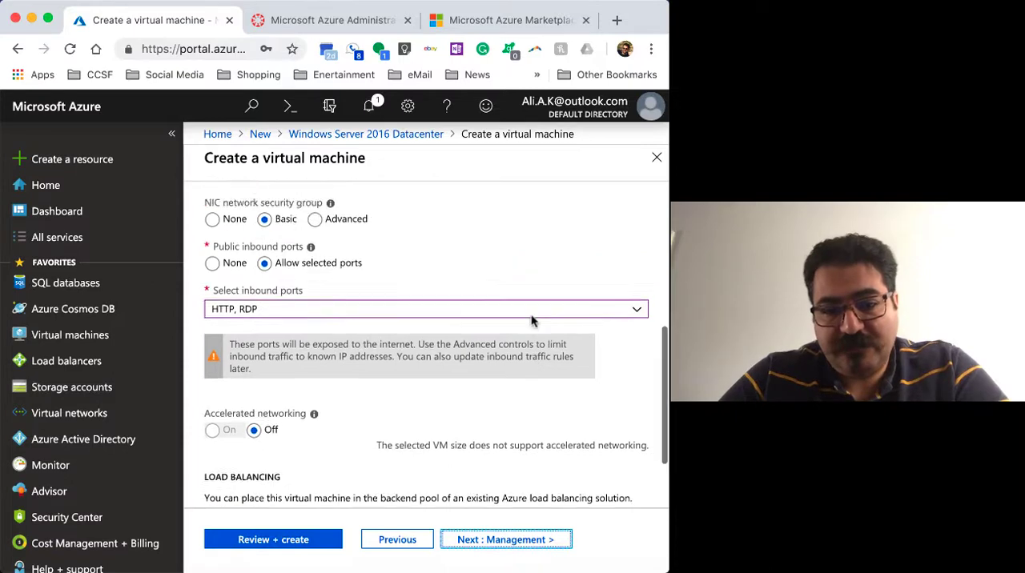
{"action": "scroll", "coordinate": [531, 319], "scroll_direction": "down", "scroll_amount": 10}
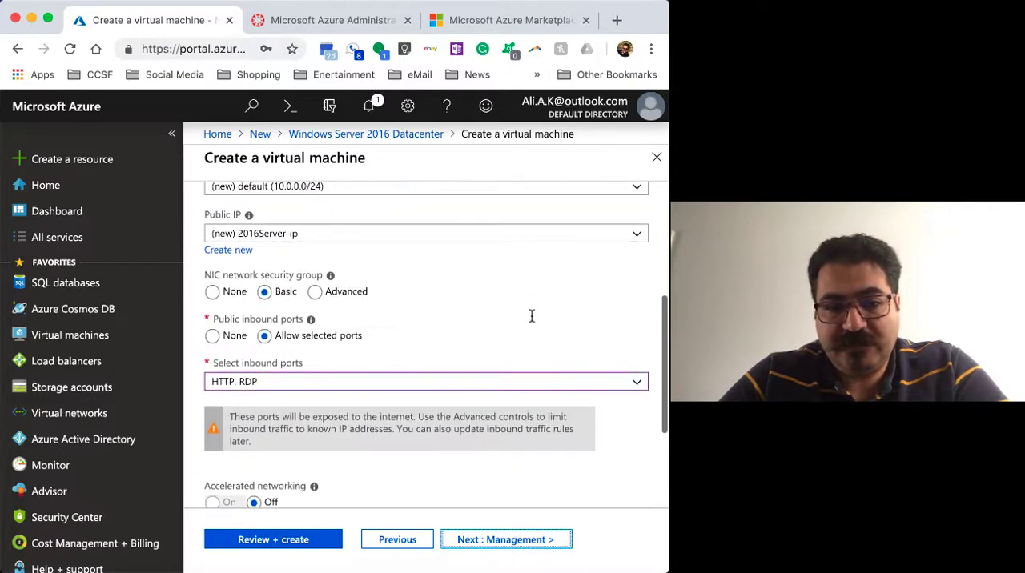
{"action": "scroll", "coordinate": [533, 321], "scroll_direction": "down", "scroll_amount": 3}
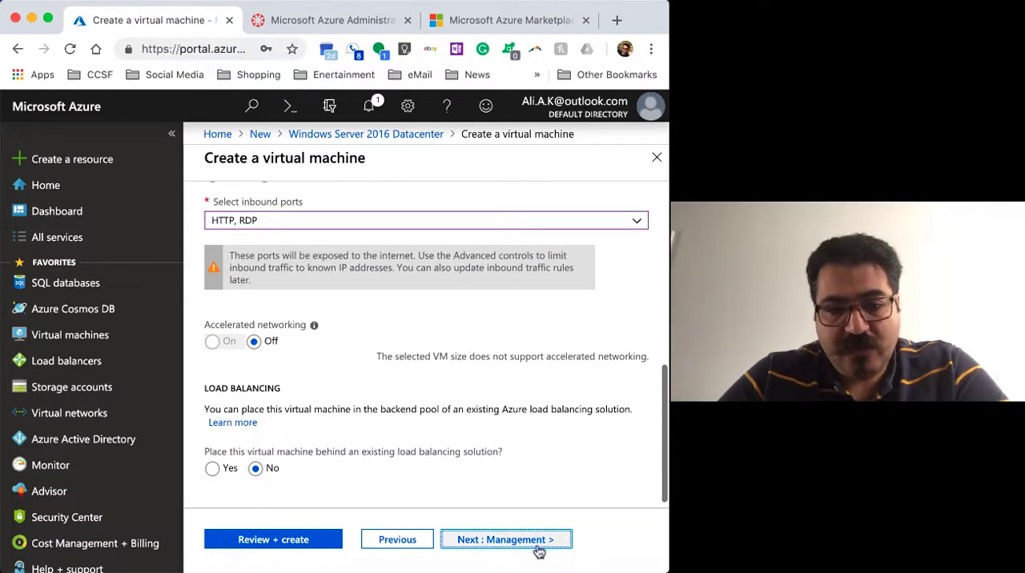
{"action": "left_click", "coordinate": [533, 547]}
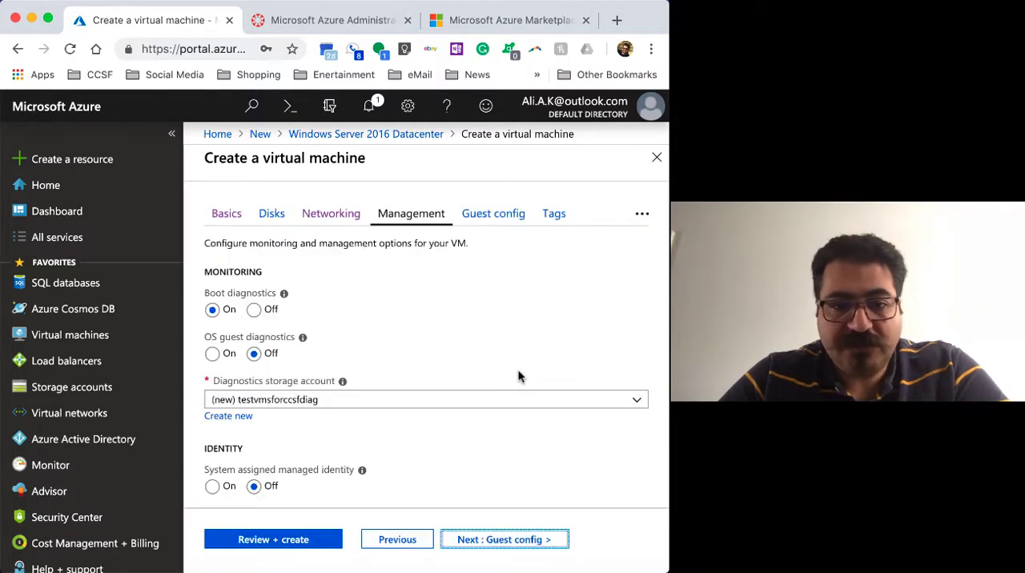
Look over the management, guest configuration and tag settings, keep their defaults, and validate the virtual machine for final review
{"action": "scroll", "coordinate": [518, 377], "scroll_direction": "down", "scroll_amount": 5}
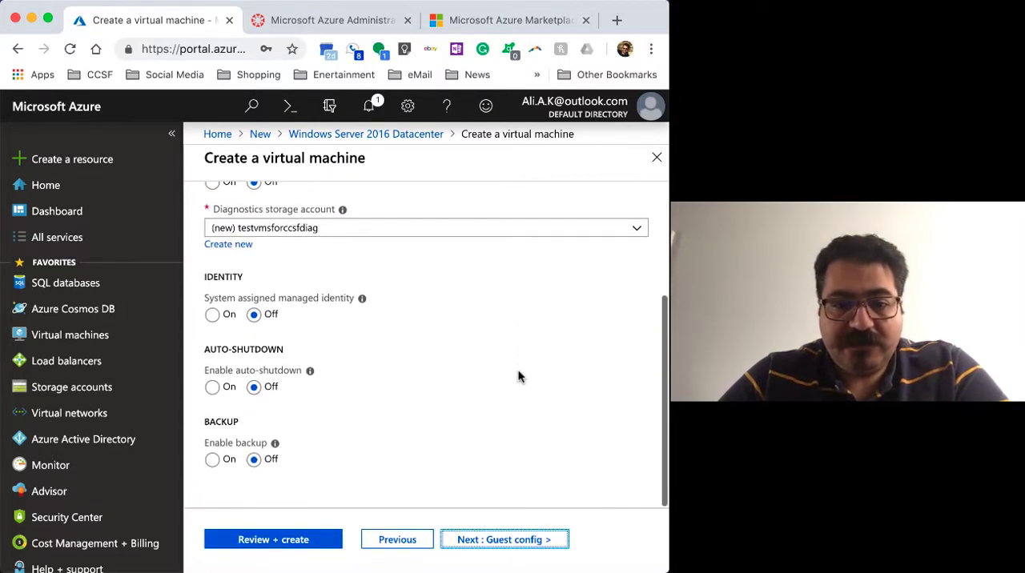
{"action": "scroll", "coordinate": [518, 376], "scroll_direction": "up", "scroll_amount": 5}
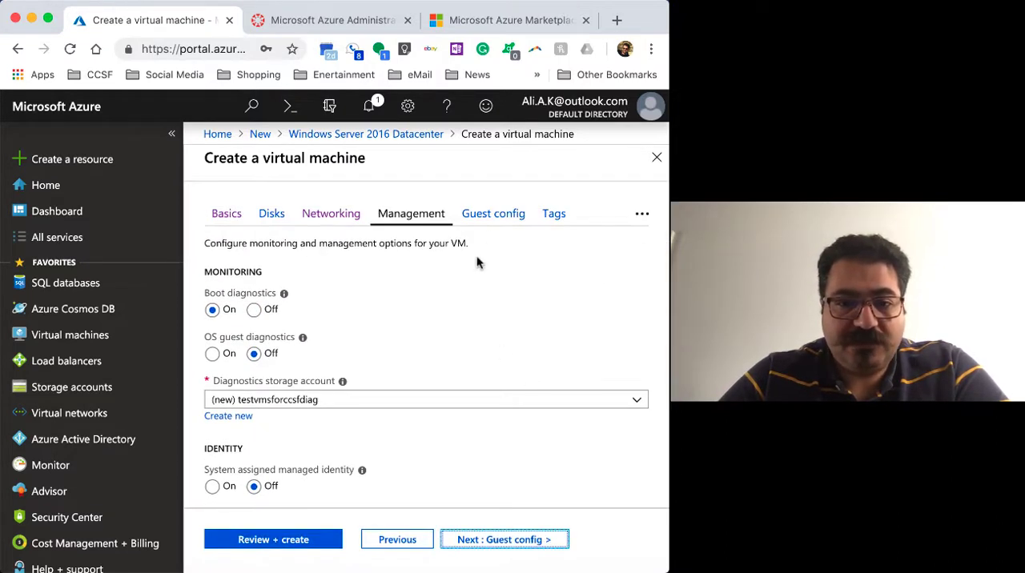
{"action": "left_click", "coordinate": [494, 215]}
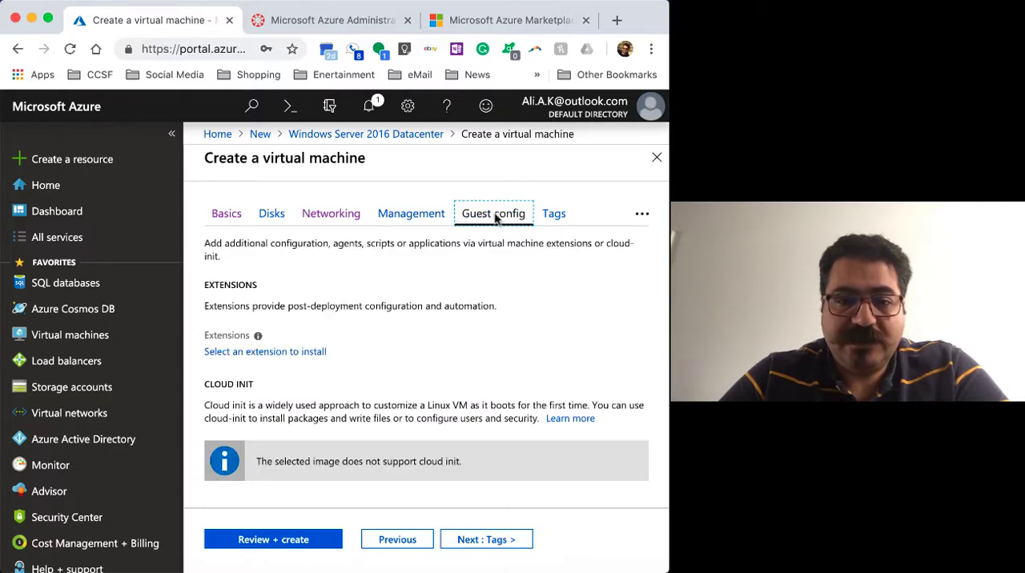
{"action": "scroll", "coordinate": [516, 213], "scroll_direction": "down", "scroll_amount": 1}
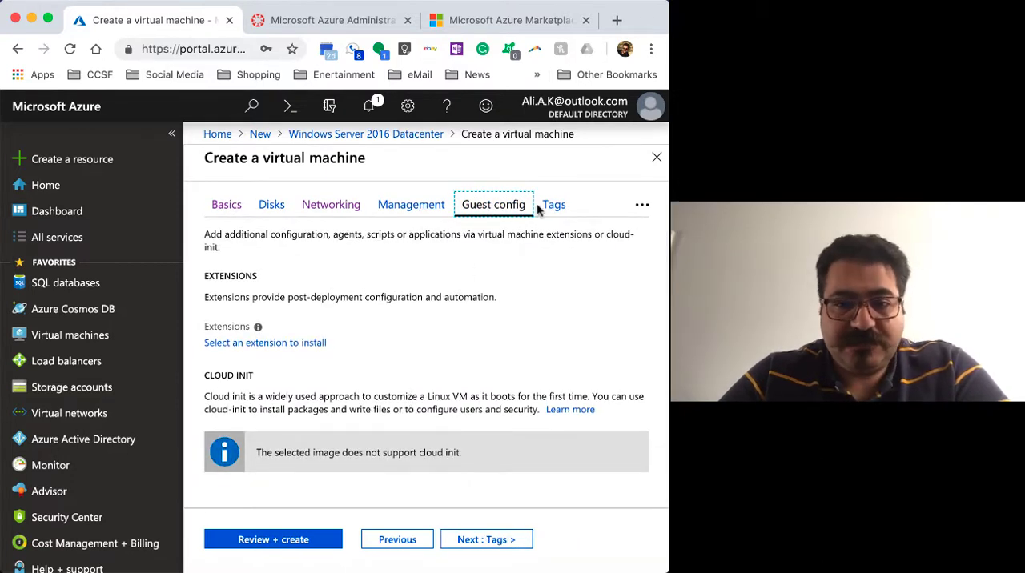
{"action": "left_click", "coordinate": [550, 205]}
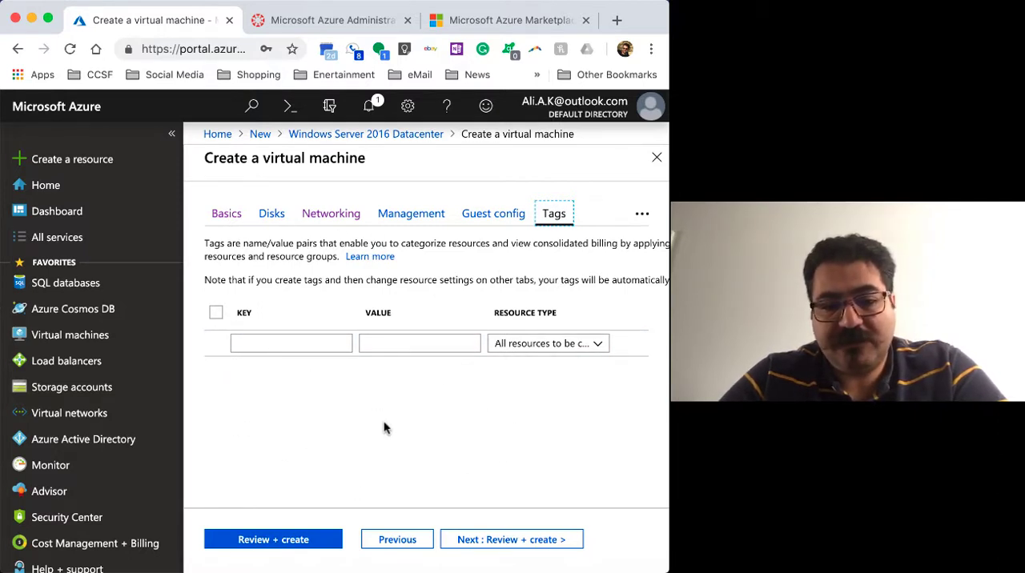
{"action": "left_click", "coordinate": [301, 545]}
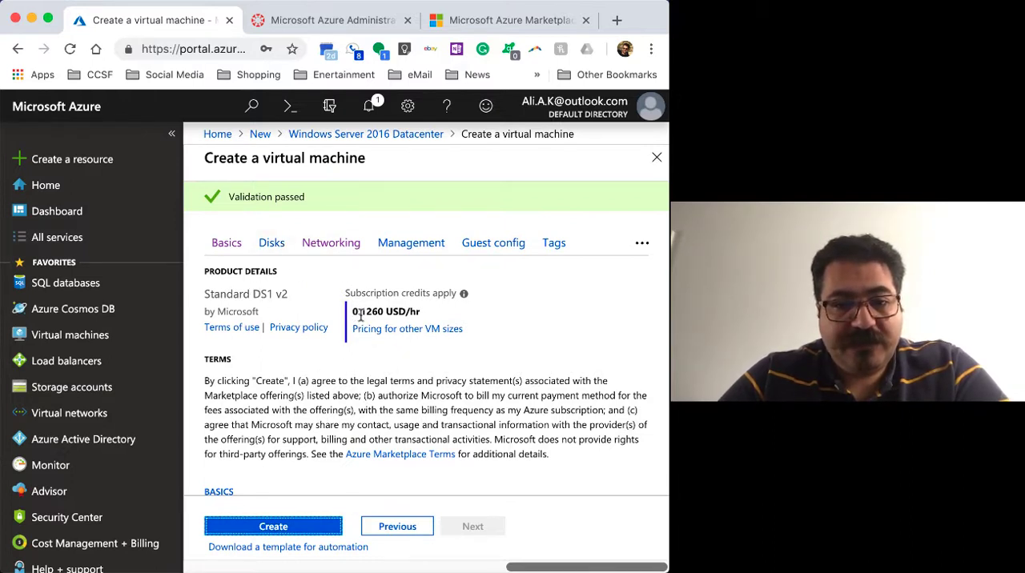
Examine the hourly price of the selected VM size and the terms in the final review
{"action": "left_click_drag", "start_coordinate": [353, 312], "coordinate": [386, 312]}
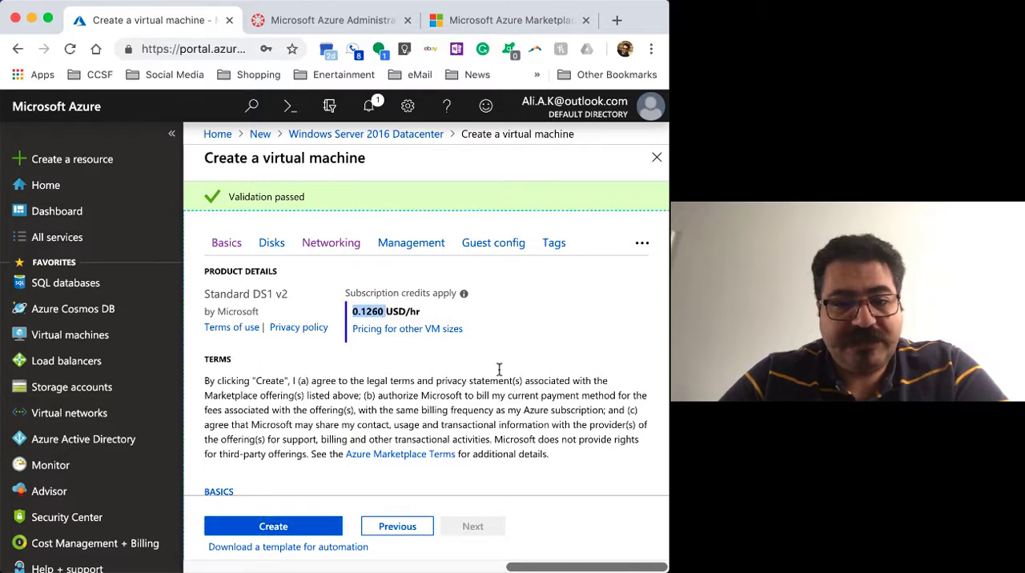
{"action": "left_click", "coordinate": [491, 334]}
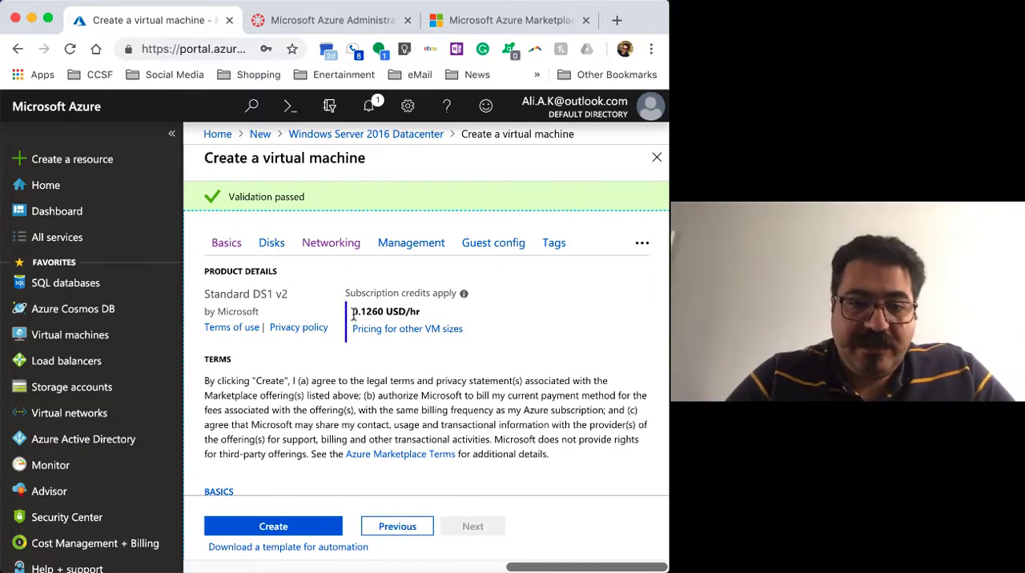
{"action": "scroll", "coordinate": [486, 364], "scroll_direction": "down", "scroll_amount": 1}
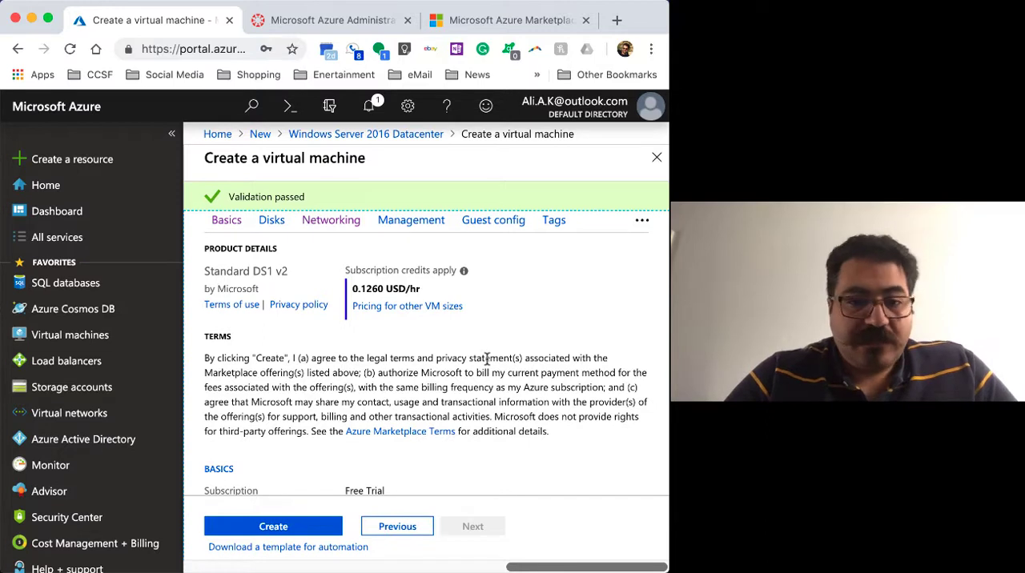
{"action": "scroll", "coordinate": [486, 358], "scroll_direction": "down", "scroll_amount": 1}
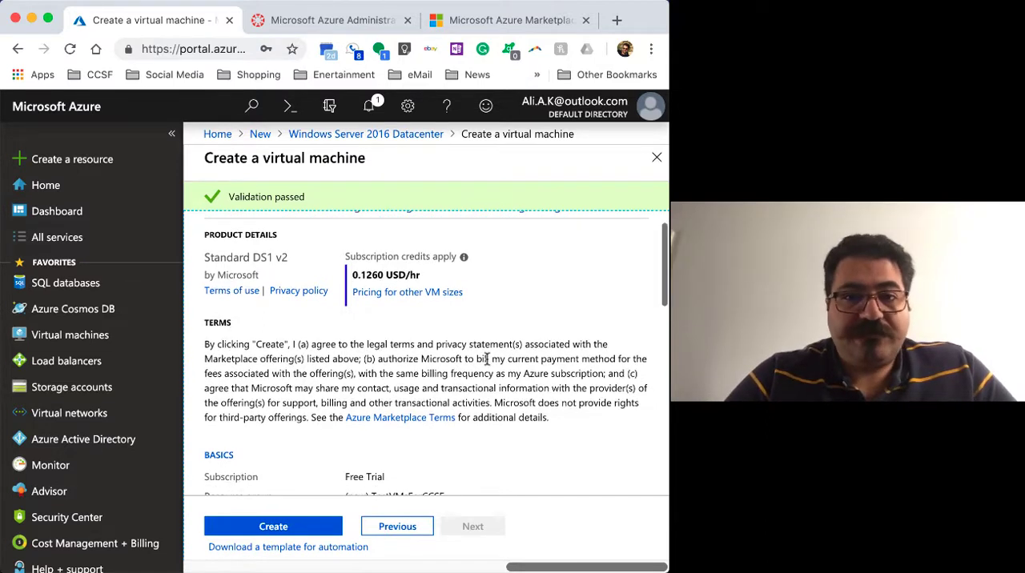
{"action": "scroll", "coordinate": [486, 360], "scroll_direction": "up", "scroll_amount": 2}
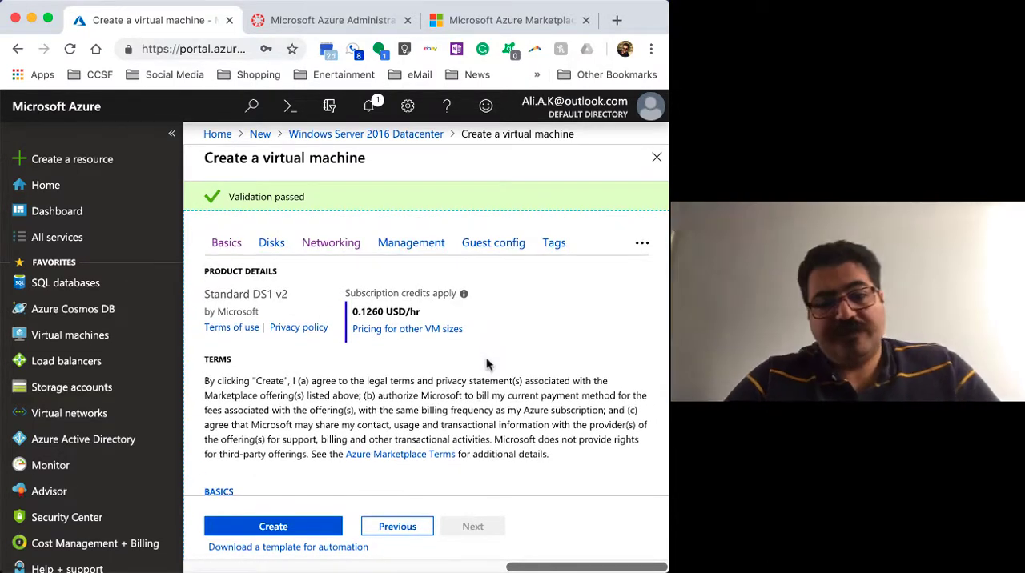
{"action": "scroll", "coordinate": [486, 358], "scroll_direction": "down", "scroll_amount": 1}
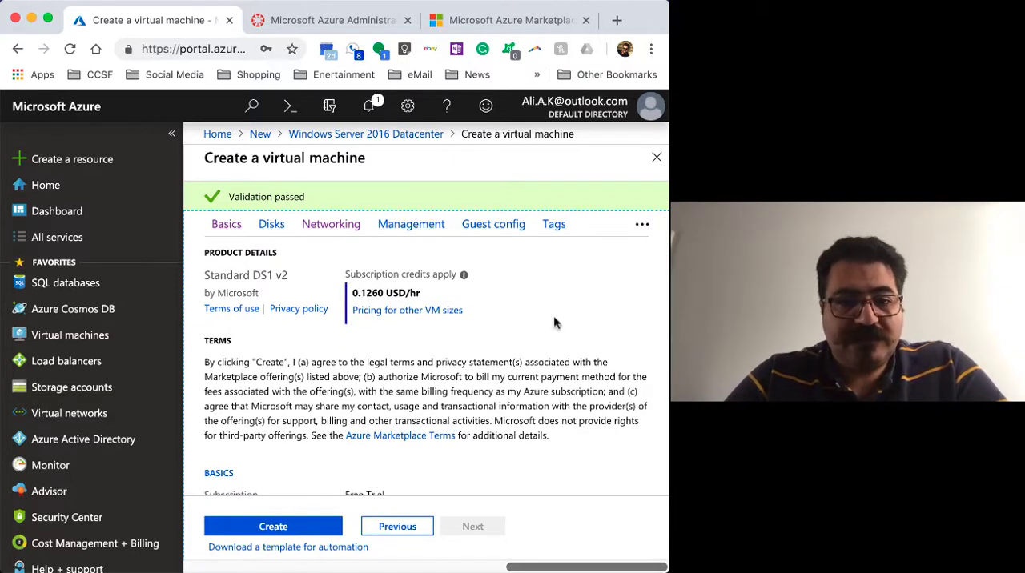
{"action": "scroll", "coordinate": [514, 372], "scroll_direction": "down", "scroll_amount": 1}
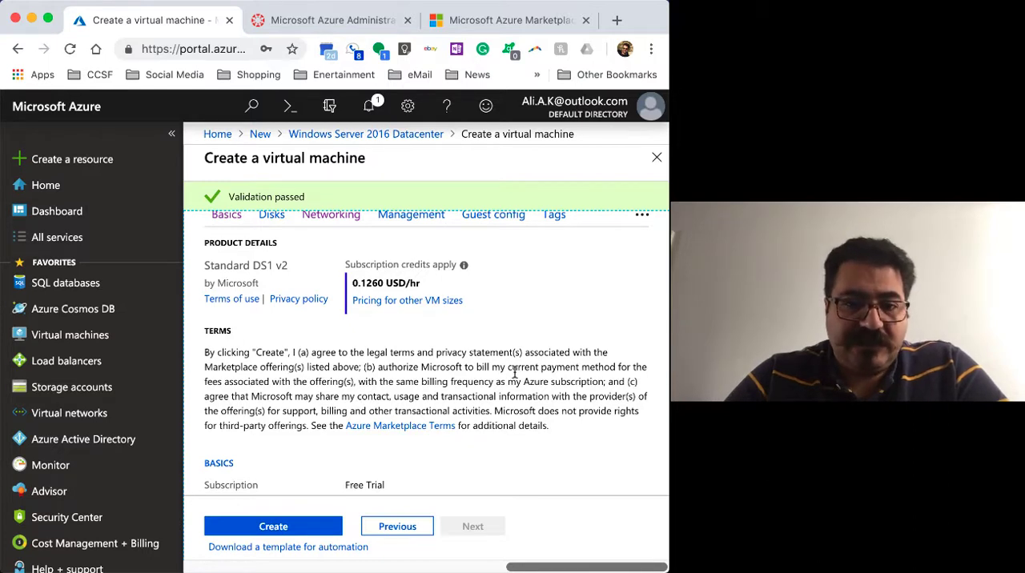
{"action": "scroll", "coordinate": [515, 372], "scroll_direction": "down", "scroll_amount": 3}
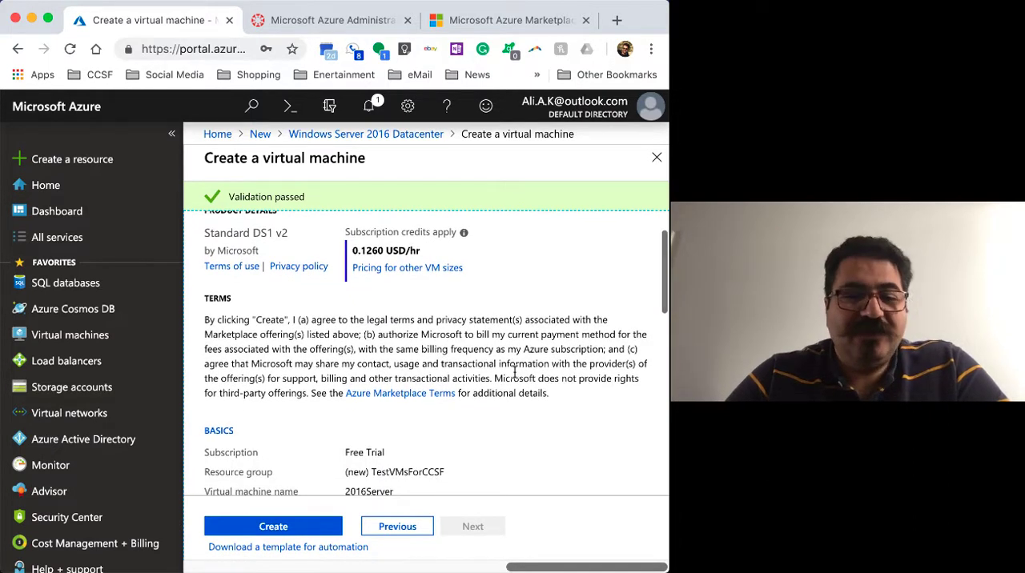
{"action": "scroll", "coordinate": [515, 373], "scroll_direction": "down", "scroll_amount": 2}
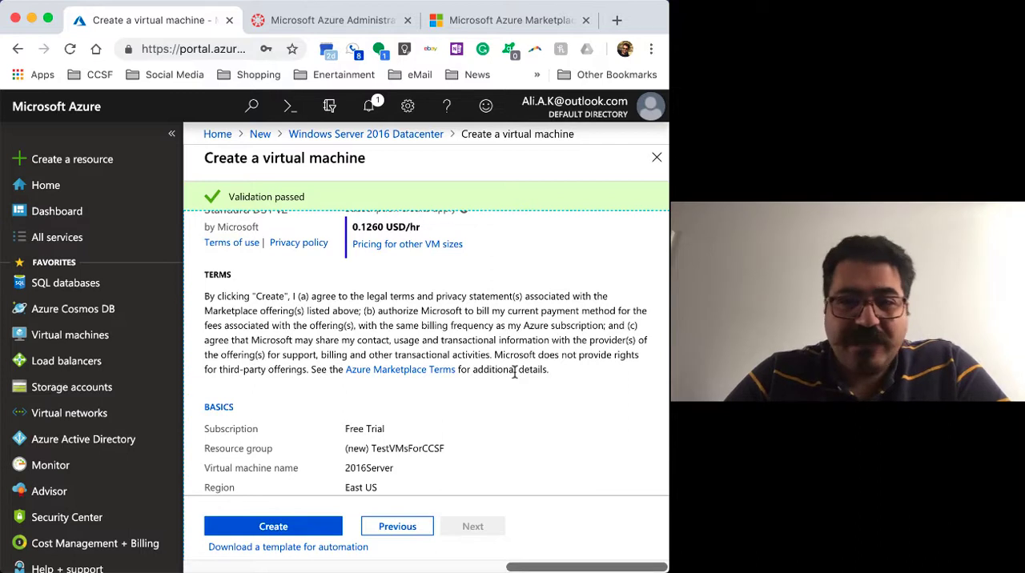
Check the summary of the virtual machine's basics, disks, networking, management and guest configuration
{"action": "scroll", "coordinate": [514, 372], "scroll_direction": "down", "scroll_amount": 1}
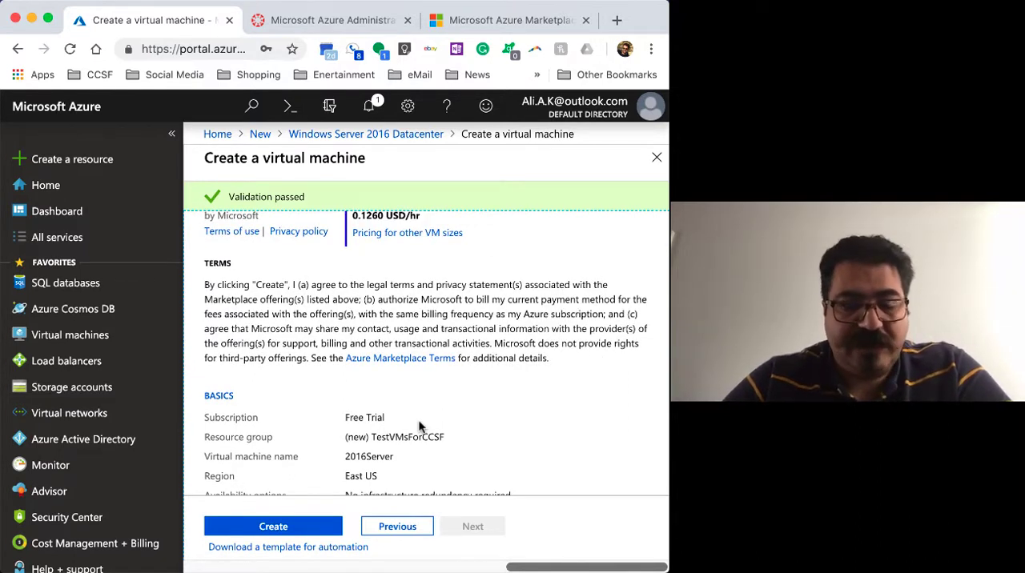
{"action": "scroll", "coordinate": [419, 426], "scroll_direction": "down", "scroll_amount": 12}
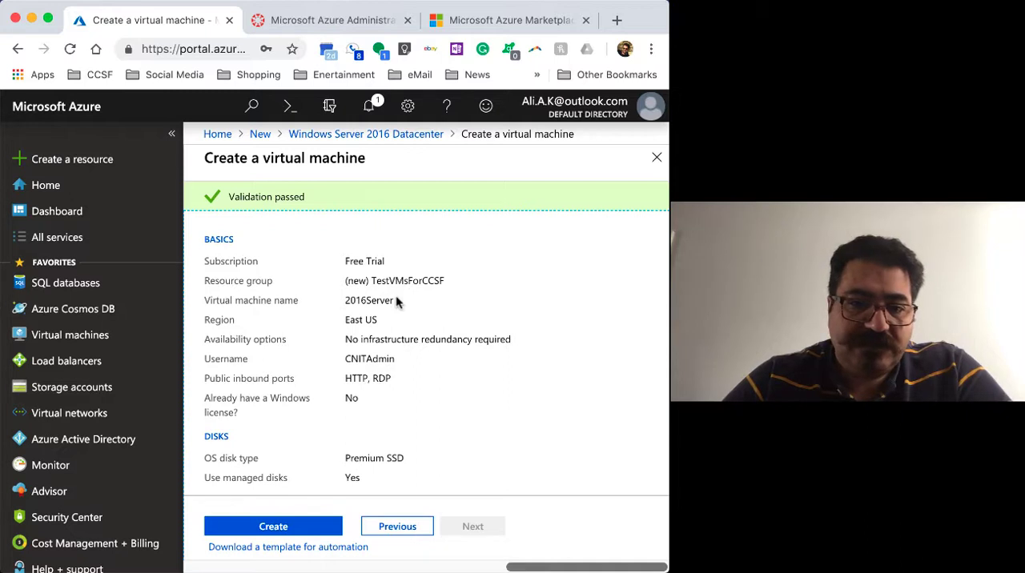
{"action": "scroll", "coordinate": [388, 300], "scroll_direction": "down", "scroll_amount": 1}
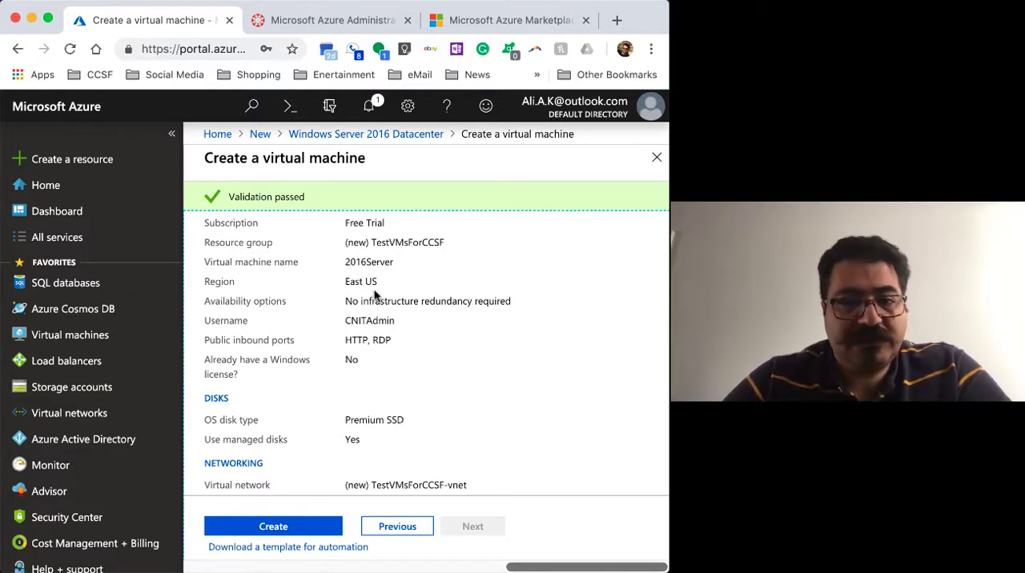
{"action": "scroll", "coordinate": [375, 295], "scroll_direction": "down", "scroll_amount": 1}
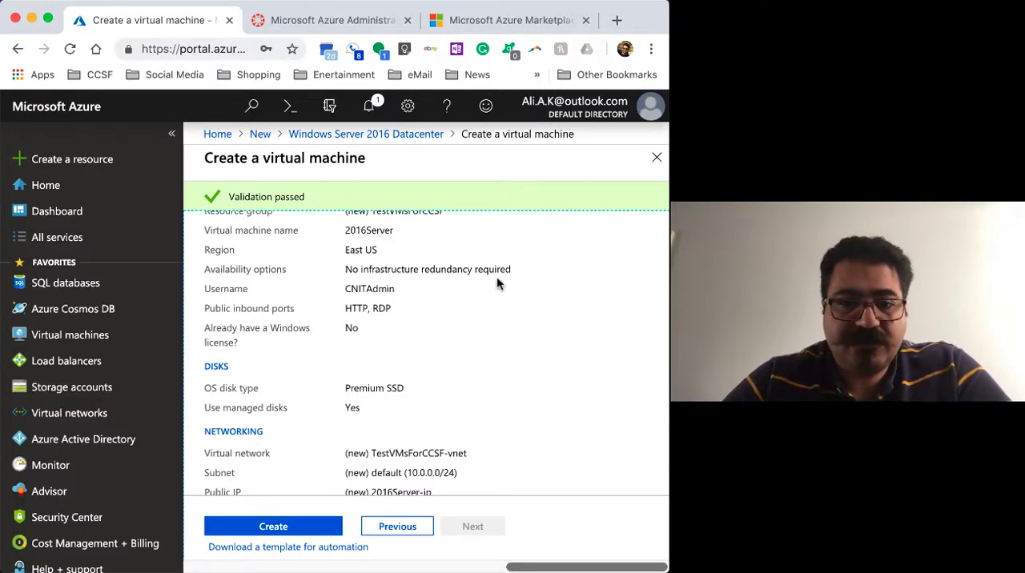
{"action": "scroll", "coordinate": [517, 318], "scroll_direction": "down", "scroll_amount": 1}
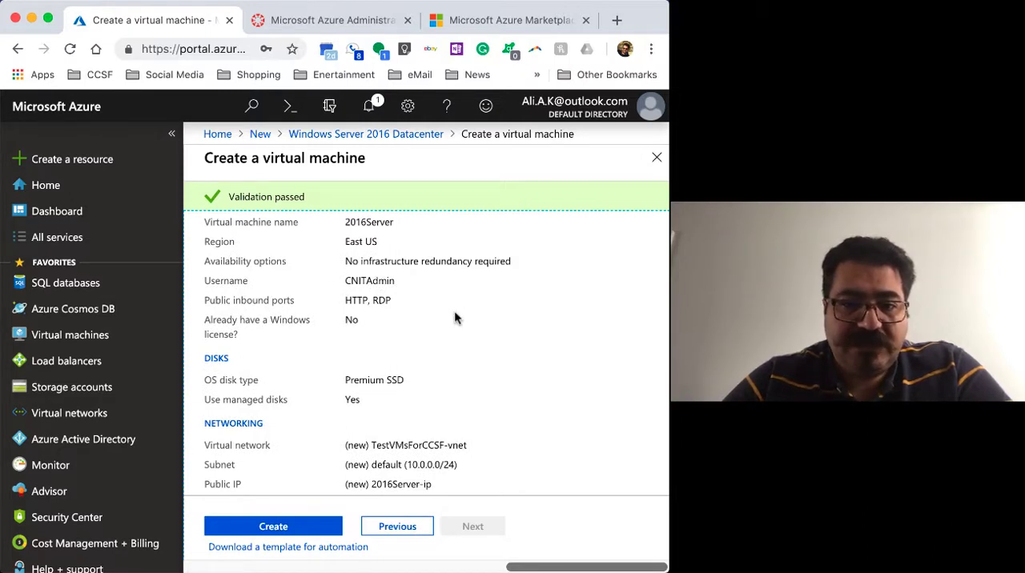
{"action": "scroll", "coordinate": [456, 309], "scroll_direction": "down", "scroll_amount": 1}
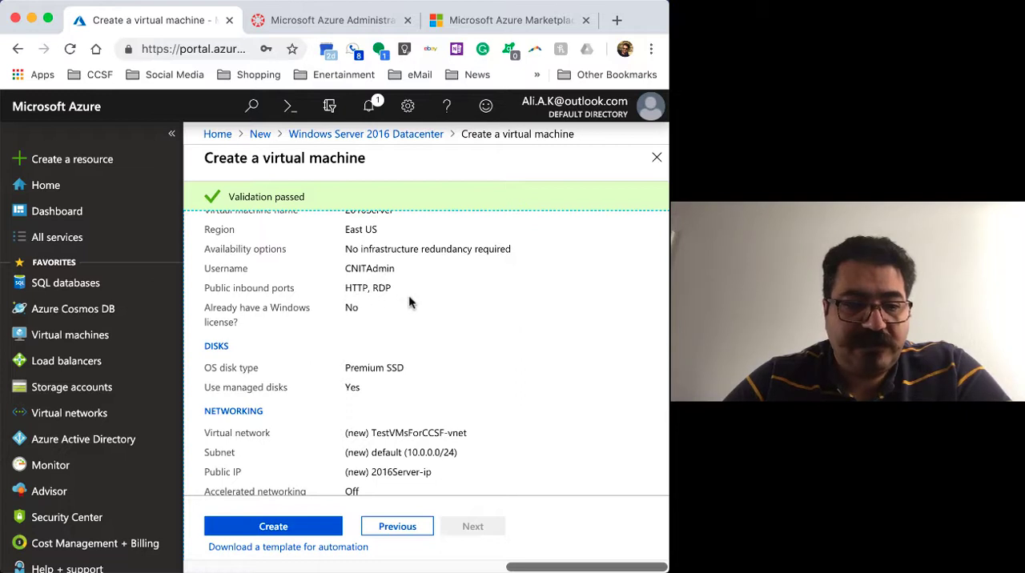
{"action": "scroll", "coordinate": [409, 303], "scroll_direction": "down", "scroll_amount": 2}
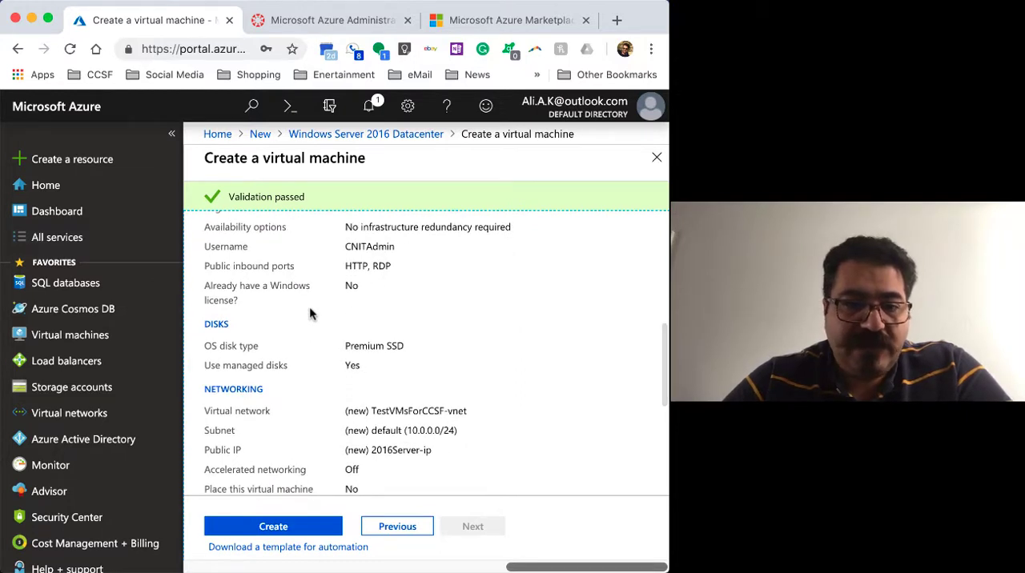
{"action": "scroll", "coordinate": [505, 336], "scroll_direction": "down", "scroll_amount": 5}
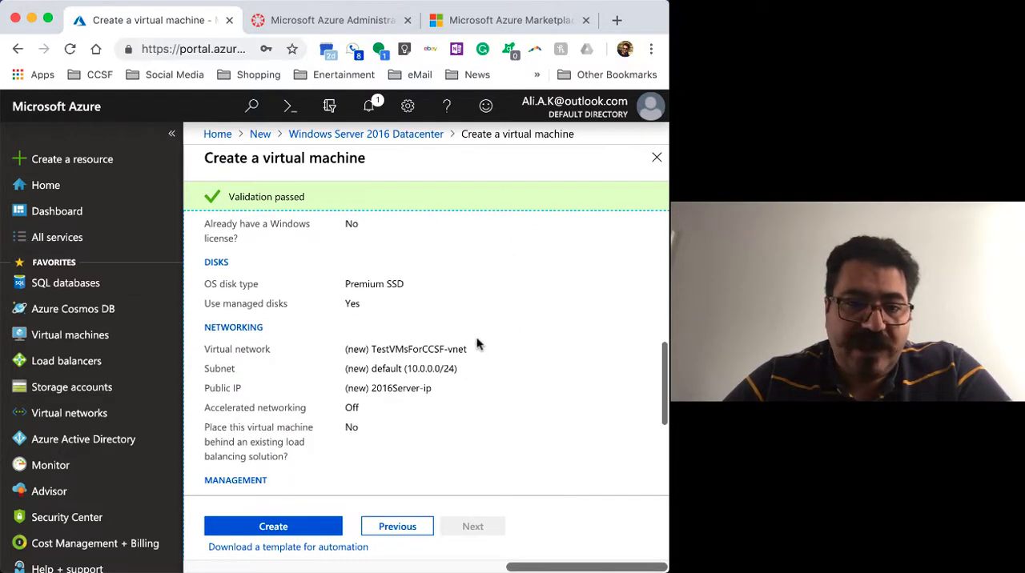
{"action": "scroll", "coordinate": [461, 294], "scroll_direction": "down", "scroll_amount": 4}
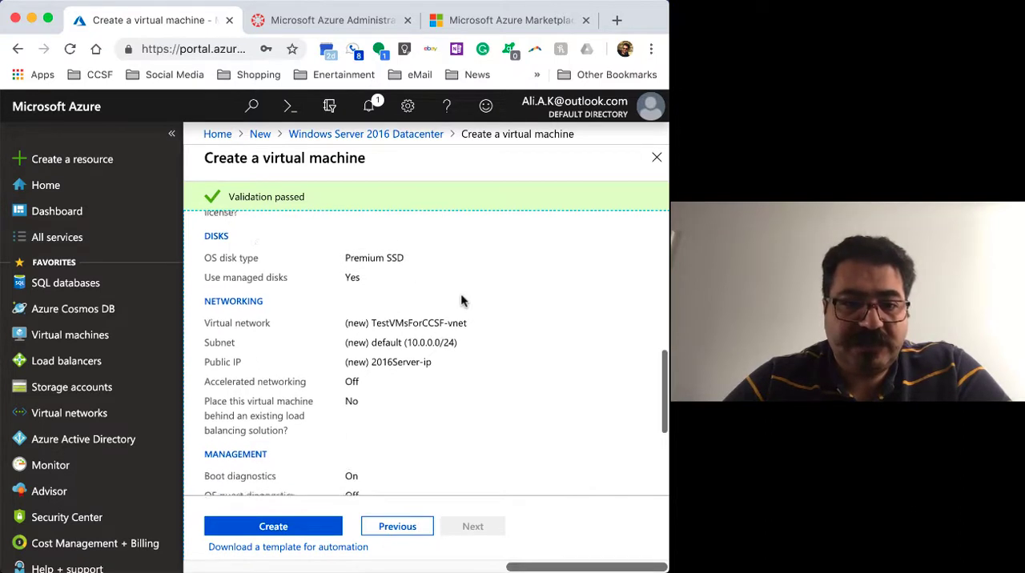
{"action": "scroll", "coordinate": [458, 298], "scroll_direction": "down", "scroll_amount": 4}
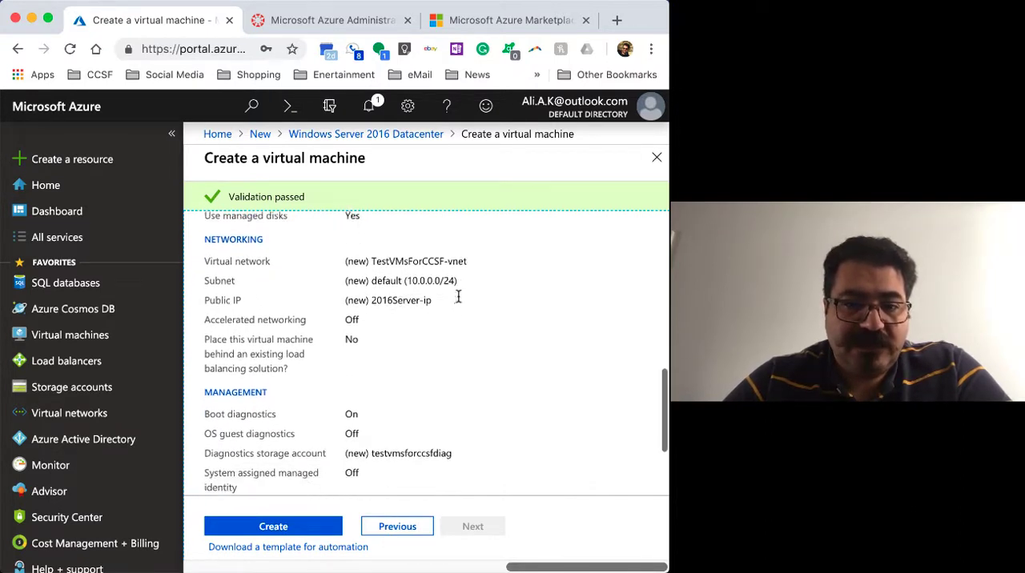
{"action": "scroll", "coordinate": [458, 298], "scroll_direction": "down", "scroll_amount": 10}
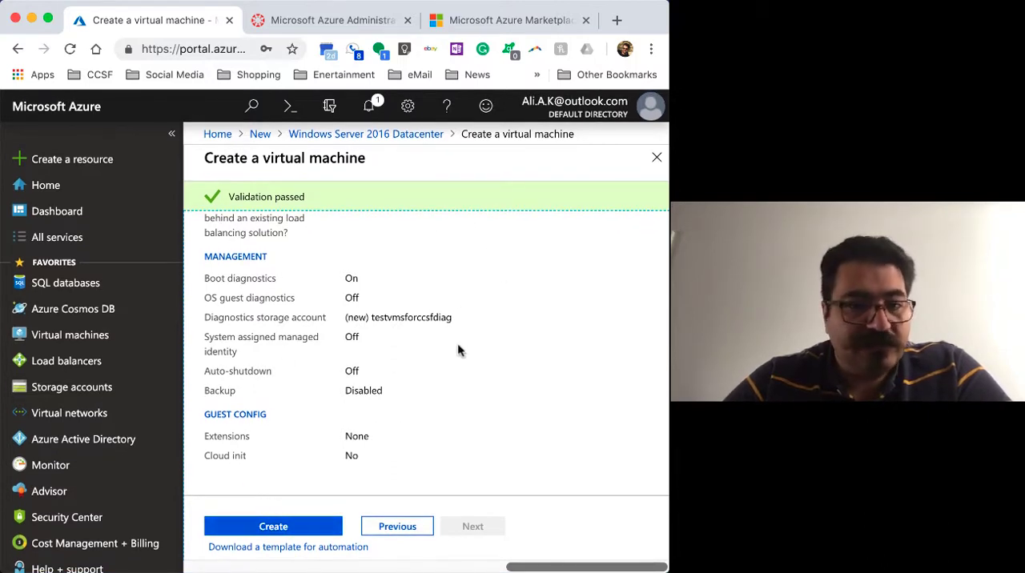
Create the virtual machine and look over the details of its deployment
{"action": "left_click", "coordinate": [304, 528]}
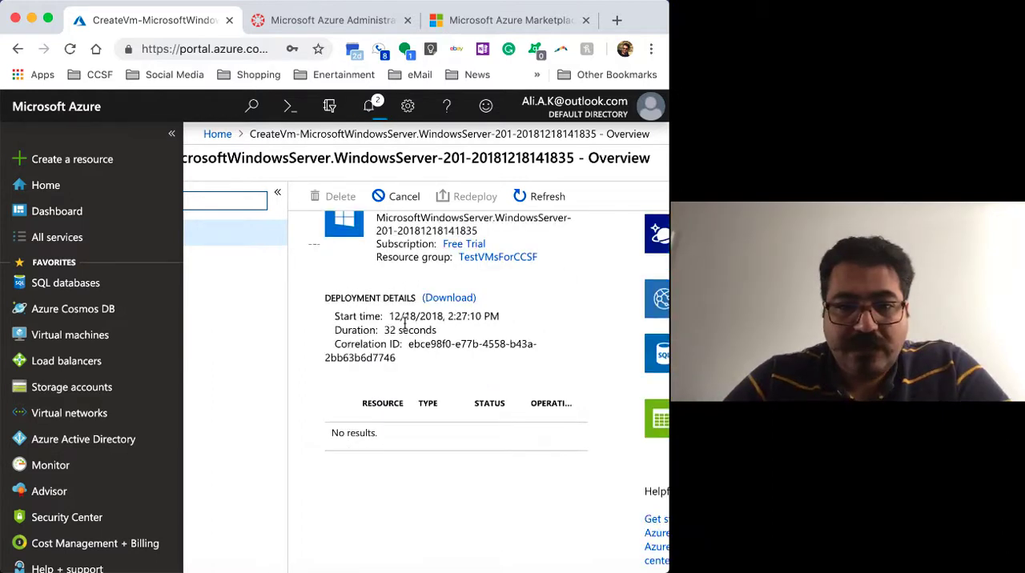
{"action": "scroll", "coordinate": [405, 323], "scroll_direction": "up", "scroll_amount": 2}
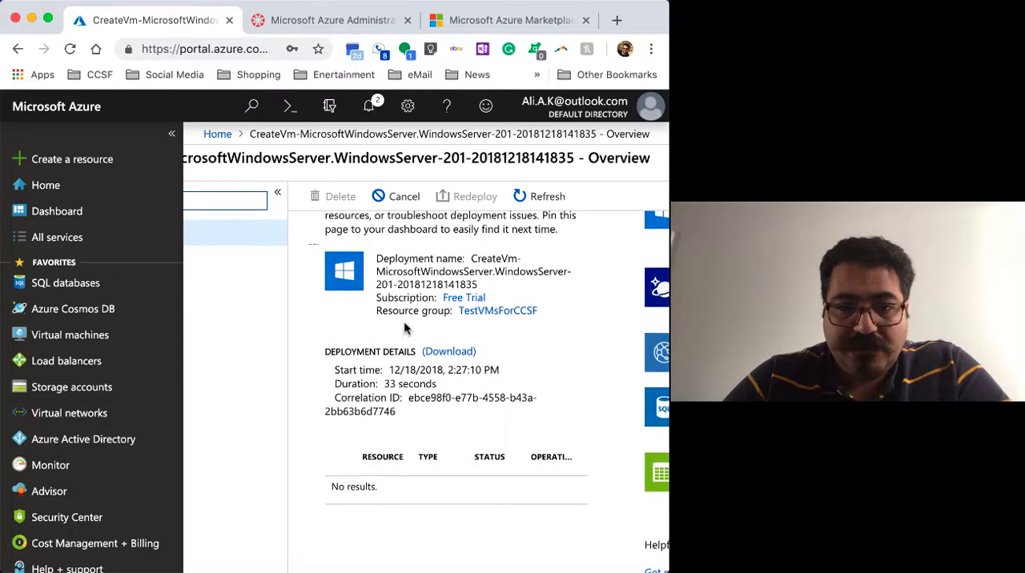
{"action": "scroll", "coordinate": [405, 326], "scroll_direction": "up", "scroll_amount": 2}
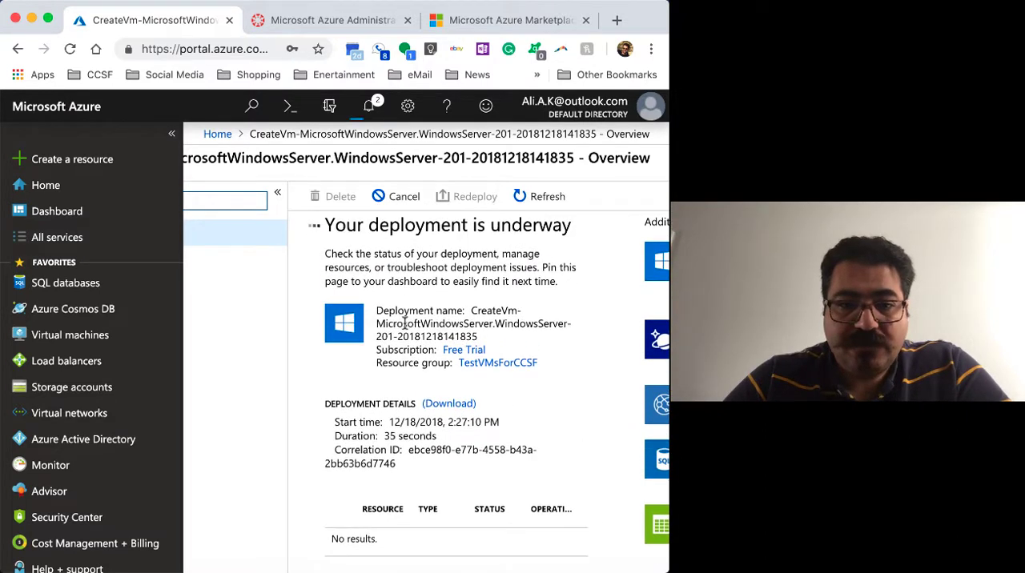
Check the progress of the running deployment and pin its overview page to the dashboard
{"action": "scroll", "coordinate": [404, 323], "scroll_direction": "down", "scroll_amount": 3}
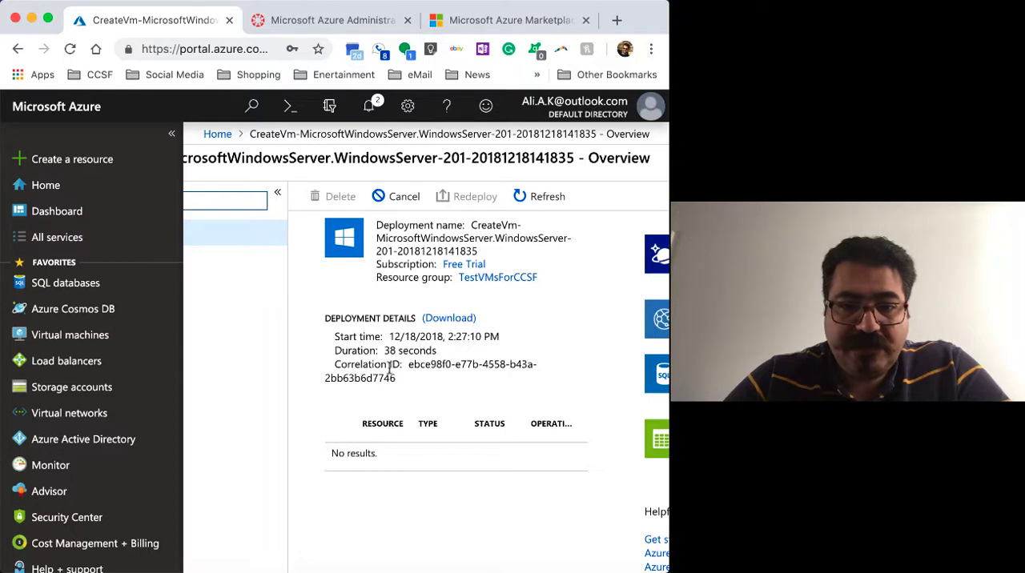
{"action": "left_click_drag", "start_coordinate": [435, 351], "coordinate": [379, 353]}
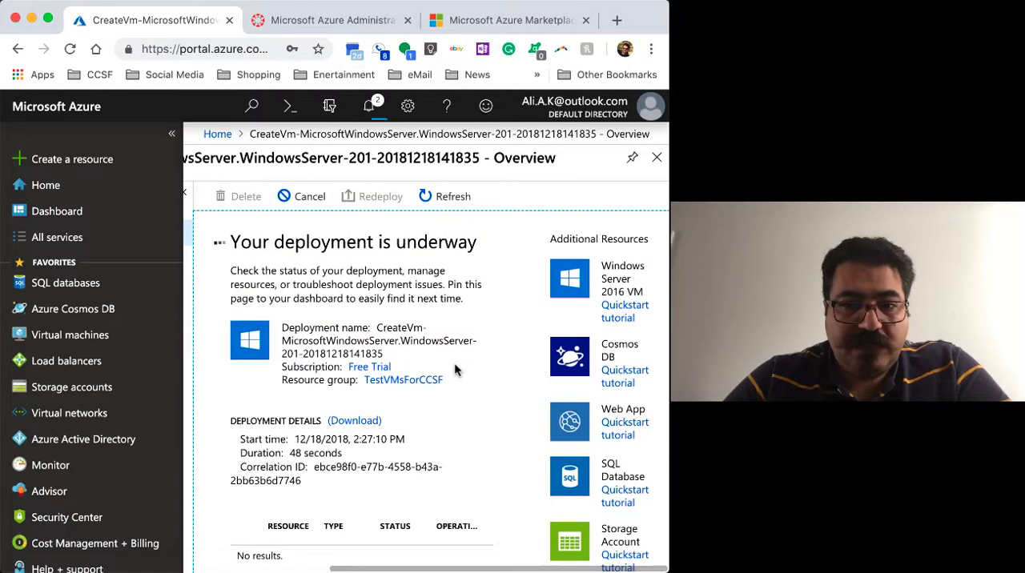
{"action": "scroll", "coordinate": [454, 369], "scroll_direction": "down", "scroll_amount": 1}
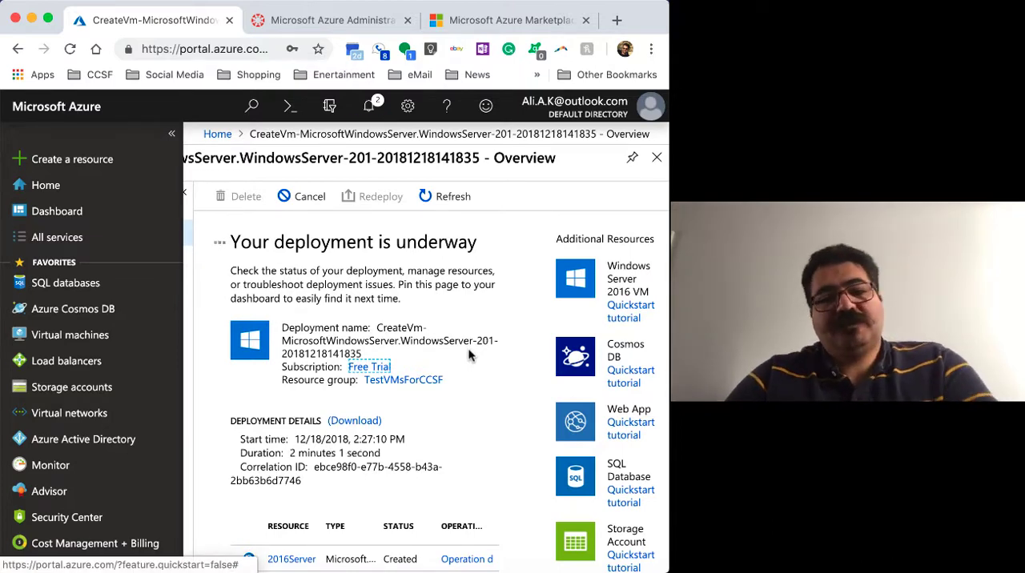
{"action": "scroll", "coordinate": [470, 355], "scroll_direction": "down", "scroll_amount": 2}
{"action": "scroll", "coordinate": [470, 355], "scroll_direction": "up", "scroll_amount": 2}
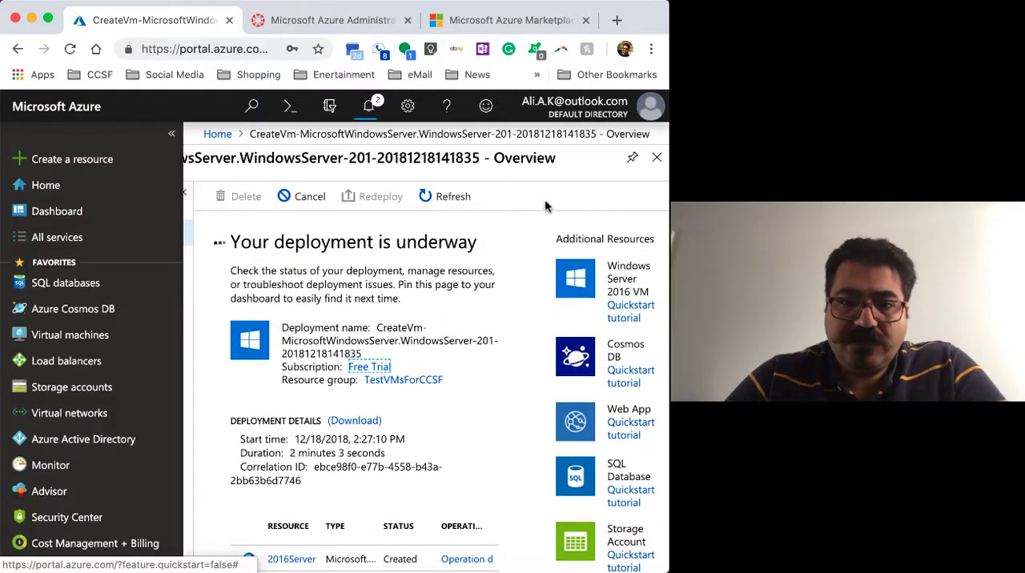
{"action": "left_click", "coordinate": [633, 163]}
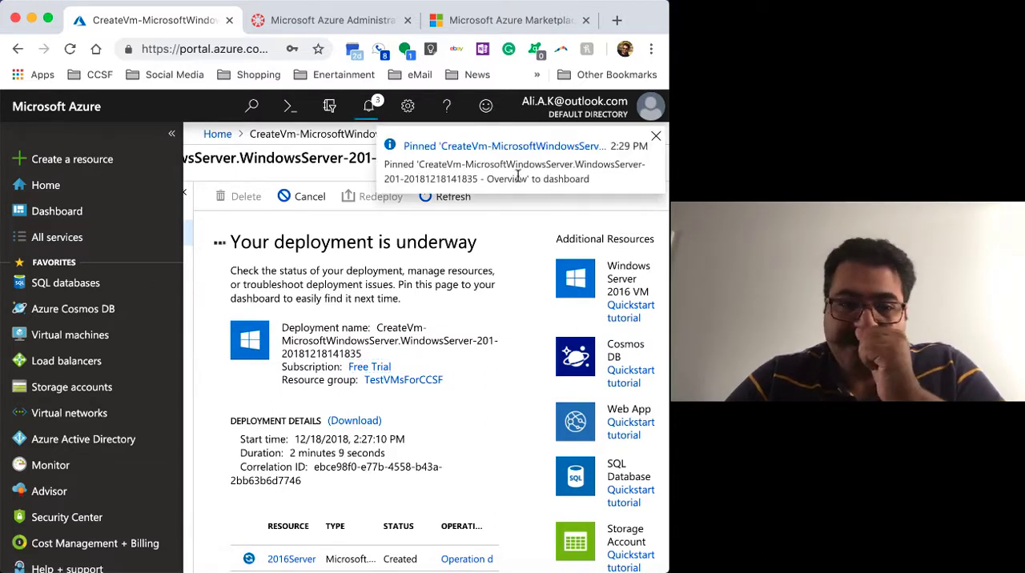
Look over the resources listed for the deployment while it is still in progress
{"action": "left_click", "coordinate": [482, 393]}
{"action": "scroll", "coordinate": [483, 392], "scroll_direction": "left", "scroll_amount": 1}
{"action": "scroll", "coordinate": [483, 392], "scroll_direction": "down", "scroll_amount": 1}
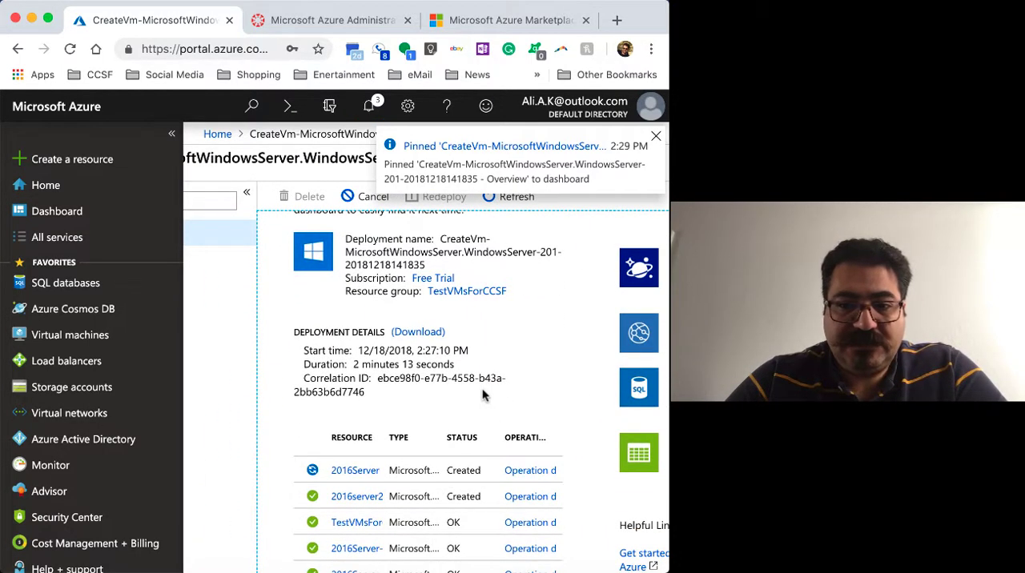
{"action": "scroll", "coordinate": [482, 393], "scroll_direction": "up", "scroll_amount": 1}
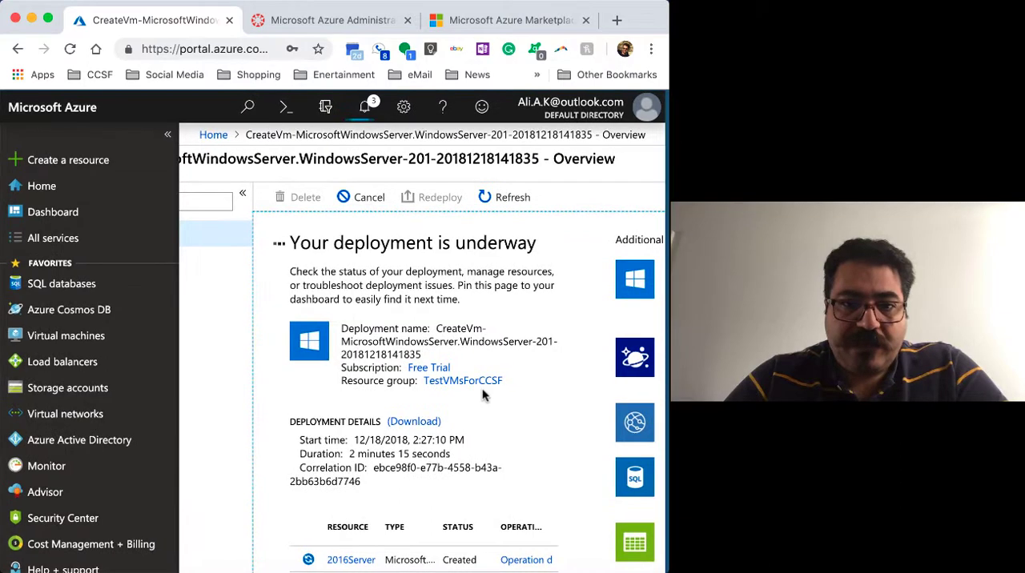
{"action": "scroll", "coordinate": [482, 390], "scroll_direction": "right", "scroll_amount": 1}
{"action": "scroll", "coordinate": [453, 390], "scroll_direction": "right", "scroll_amount": 3}
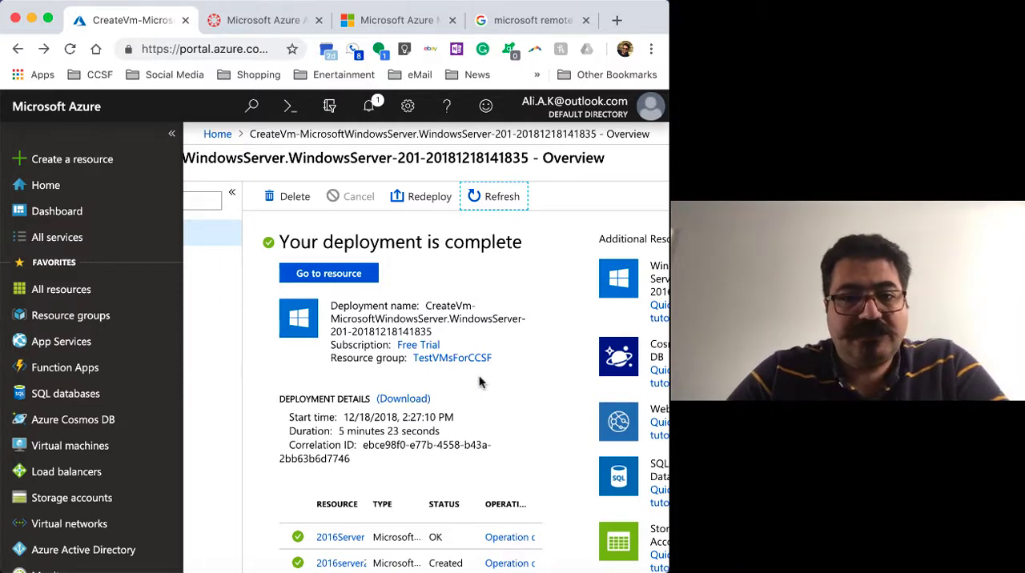
Examine the finished deployment's details and the type and status of each of its resources
{"action": "scroll", "coordinate": [482, 383], "scroll_direction": "down", "scroll_amount": 1}
{"action": "scroll", "coordinate": [481, 383], "scroll_direction": "up", "scroll_amount": 1}
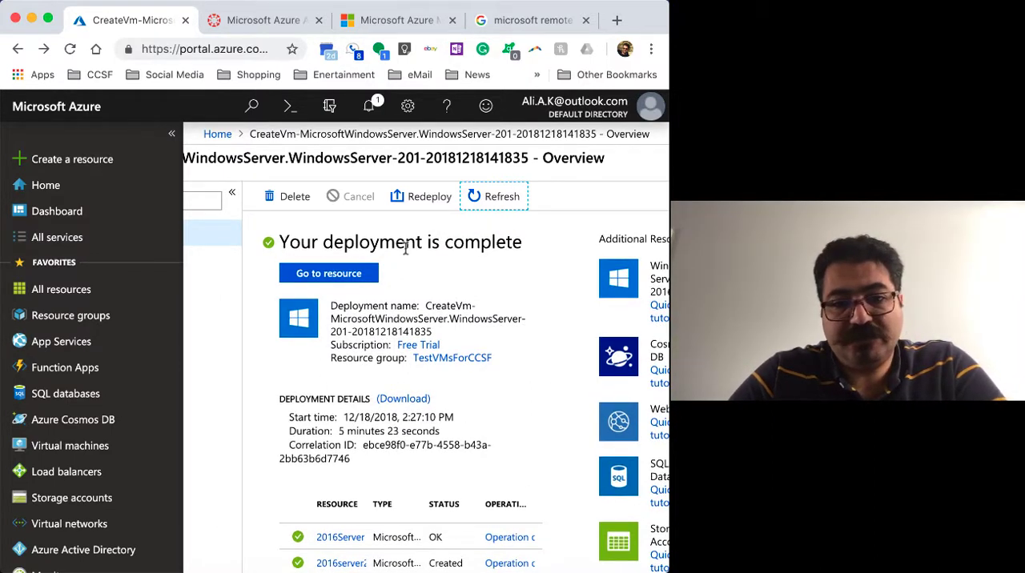
{"action": "scroll", "coordinate": [362, 328], "scroll_direction": "down", "scroll_amount": 1}
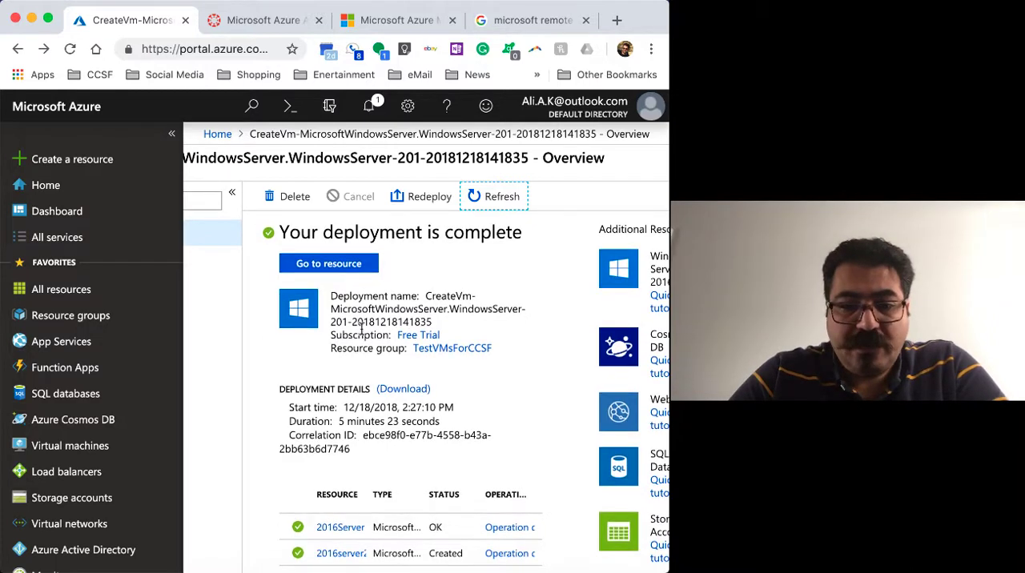
{"action": "scroll", "coordinate": [361, 332], "scroll_direction": "down", "scroll_amount": 4}
{"action": "scroll", "coordinate": [361, 335], "scroll_direction": "up", "scroll_amount": 1}
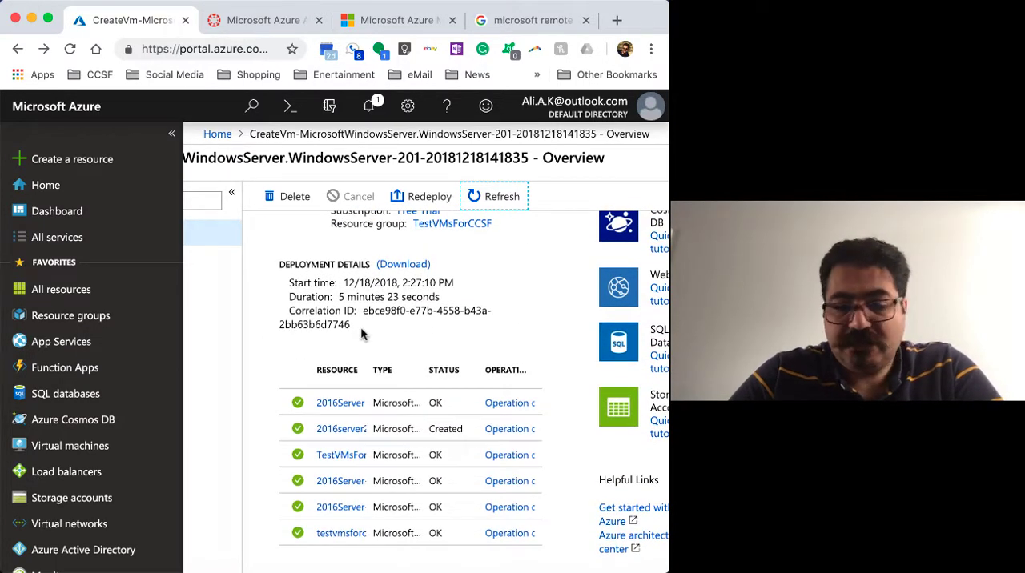
{"action": "scroll", "coordinate": [360, 329], "scroll_direction": "up", "scroll_amount": 1}
{"action": "scroll", "coordinate": [360, 328], "scroll_direction": "up", "scroll_amount": 2}
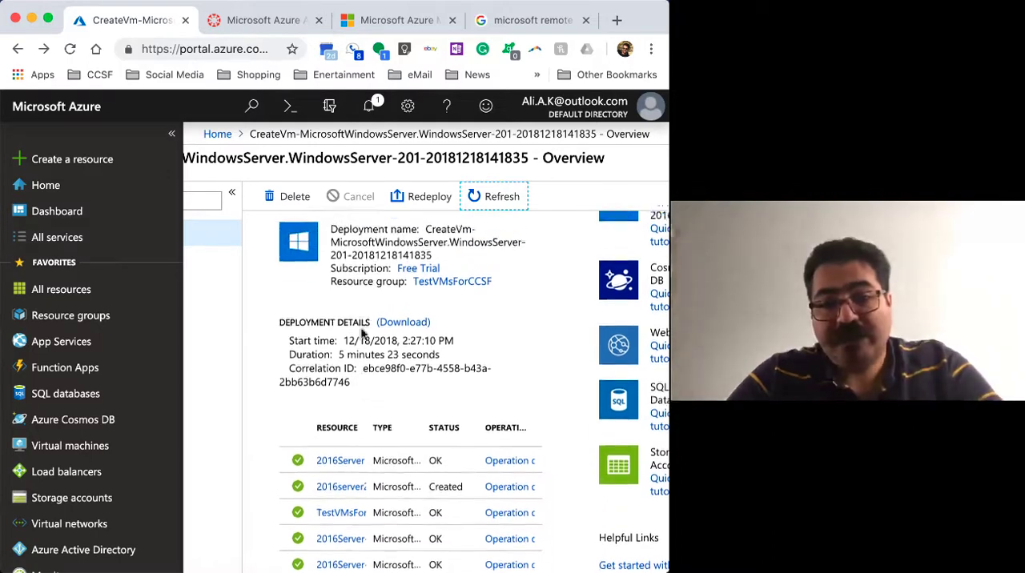
{"action": "scroll", "coordinate": [361, 327], "scroll_direction": "up", "scroll_amount": 3}
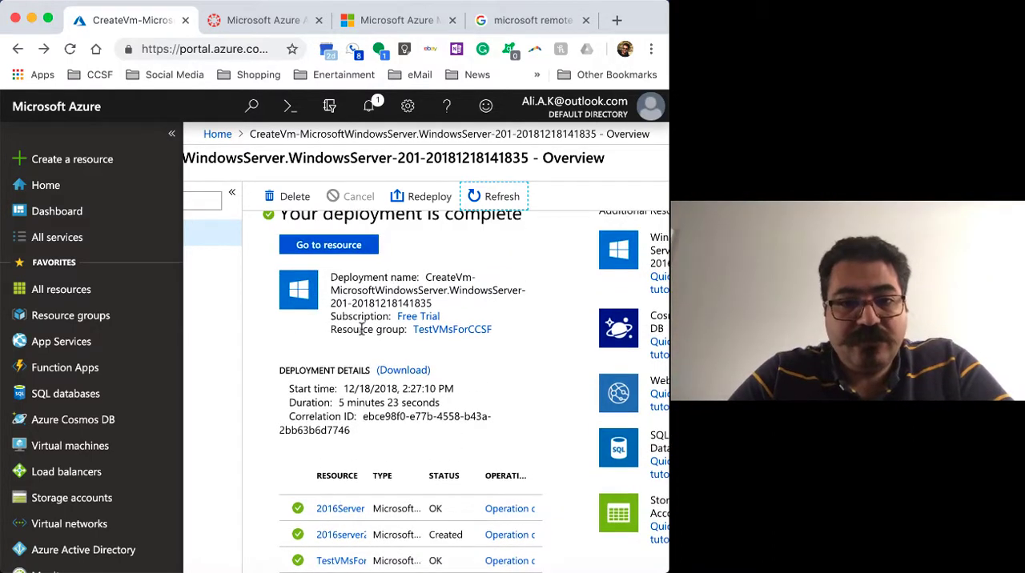
{"action": "scroll", "coordinate": [475, 362], "scroll_direction": "down", "scroll_amount": 5}
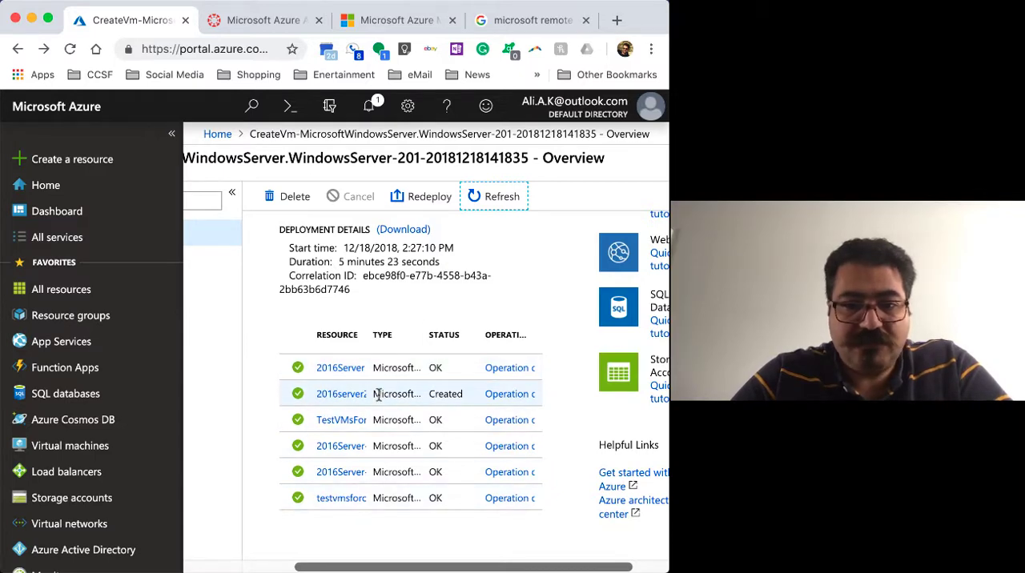
{"action": "scroll", "coordinate": [382, 396], "scroll_direction": "up", "scroll_amount": 2}
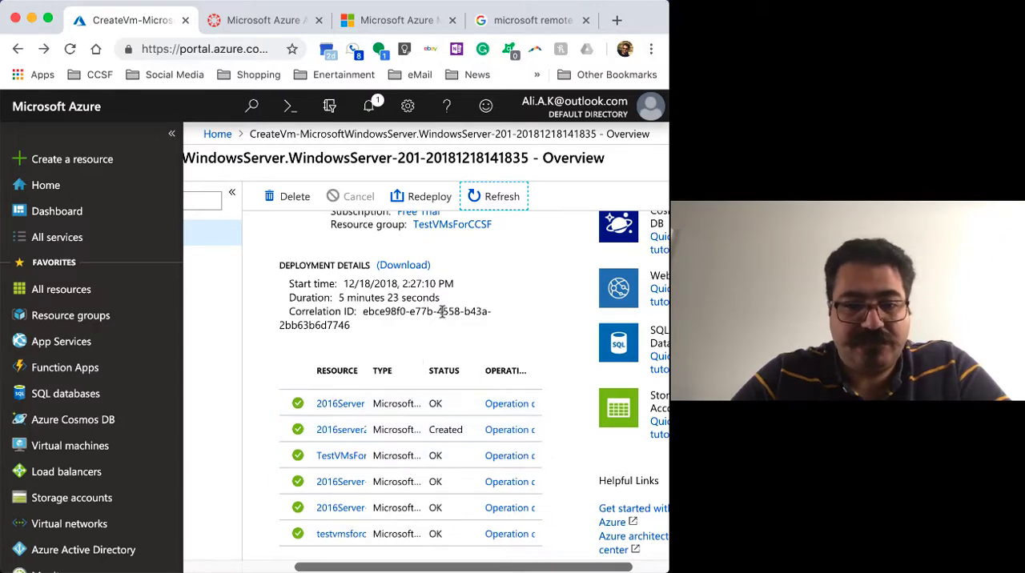
{"action": "scroll", "coordinate": [444, 350], "scroll_direction": "down", "scroll_amount": 1}
{"action": "scroll", "coordinate": [445, 350], "scroll_direction": "up", "scroll_amount": 3}
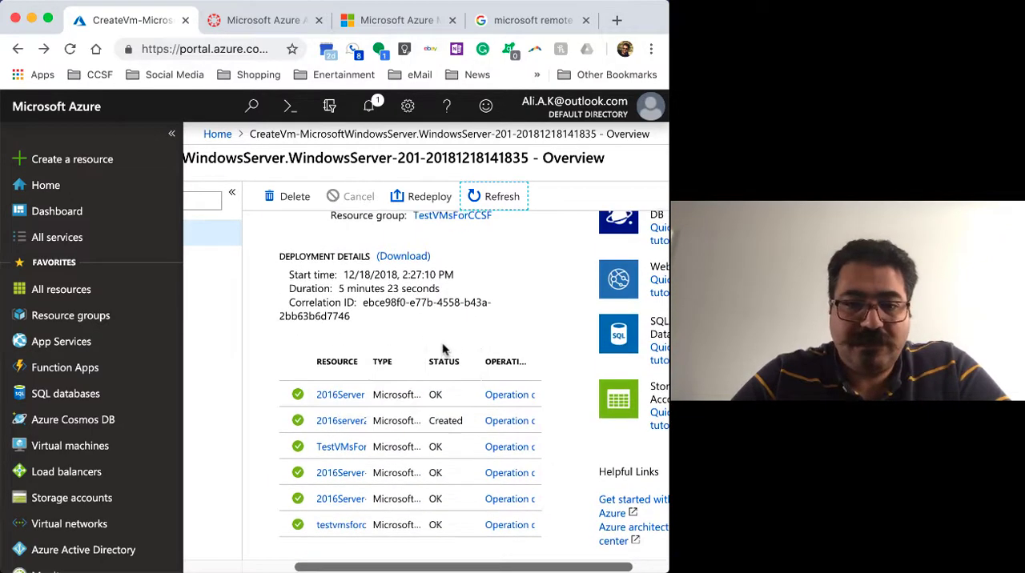
{"action": "scroll", "coordinate": [444, 350], "scroll_direction": "up", "scroll_amount": 1}
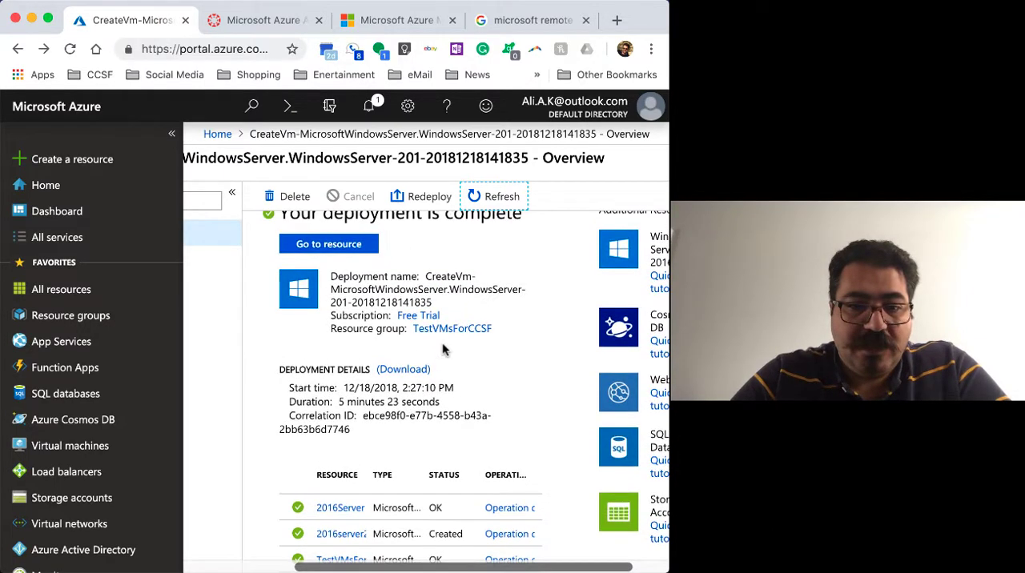
{"action": "scroll", "coordinate": [444, 350], "scroll_direction": "up", "scroll_amount": 1}
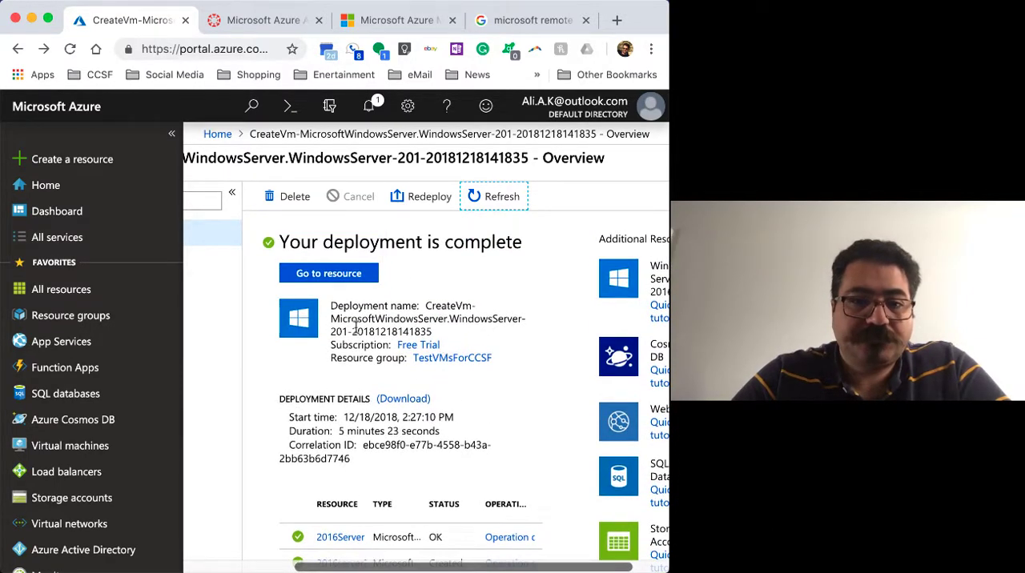
Go to the deployed 2016Server resource, look over its overview, and return to the deployment page
{"action": "left_click", "coordinate": [324, 277]}
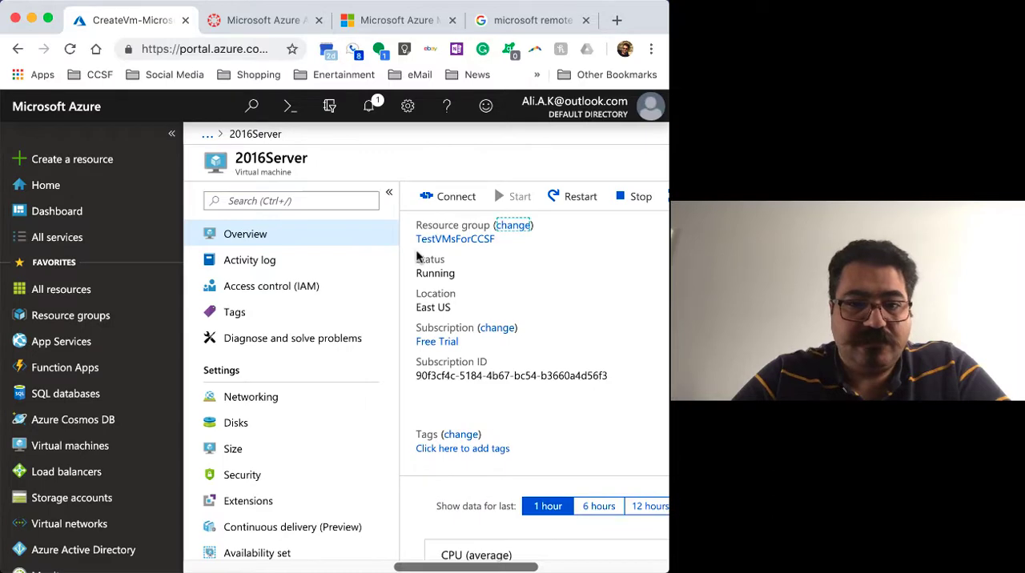
{"action": "scroll", "coordinate": [551, 307], "scroll_direction": "right", "scroll_amount": 5}
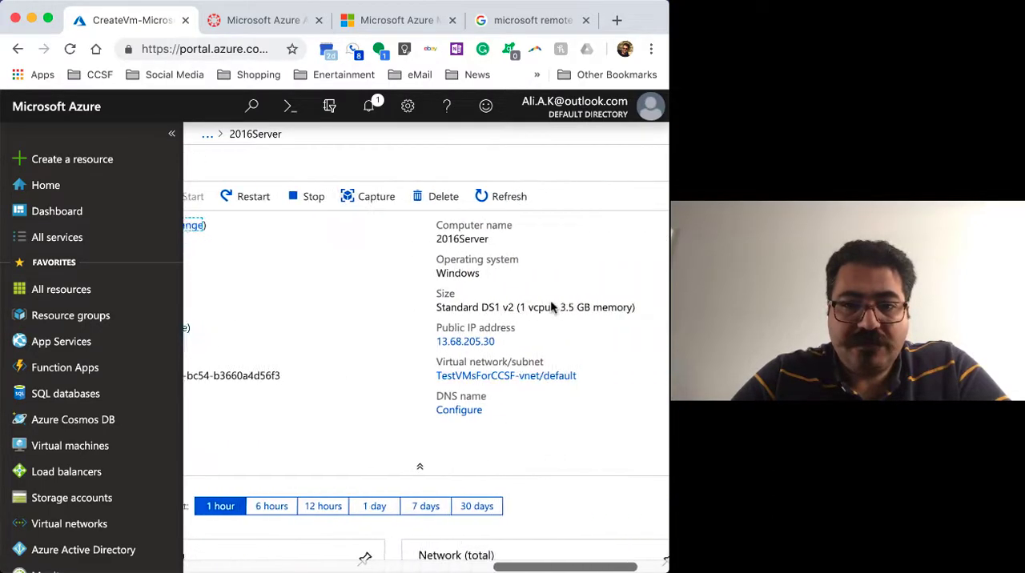
{"action": "scroll", "coordinate": [551, 307], "scroll_direction": "left", "scroll_amount": 3}
{"action": "scroll", "coordinate": [551, 307], "scroll_direction": "left", "scroll_amount": 5}
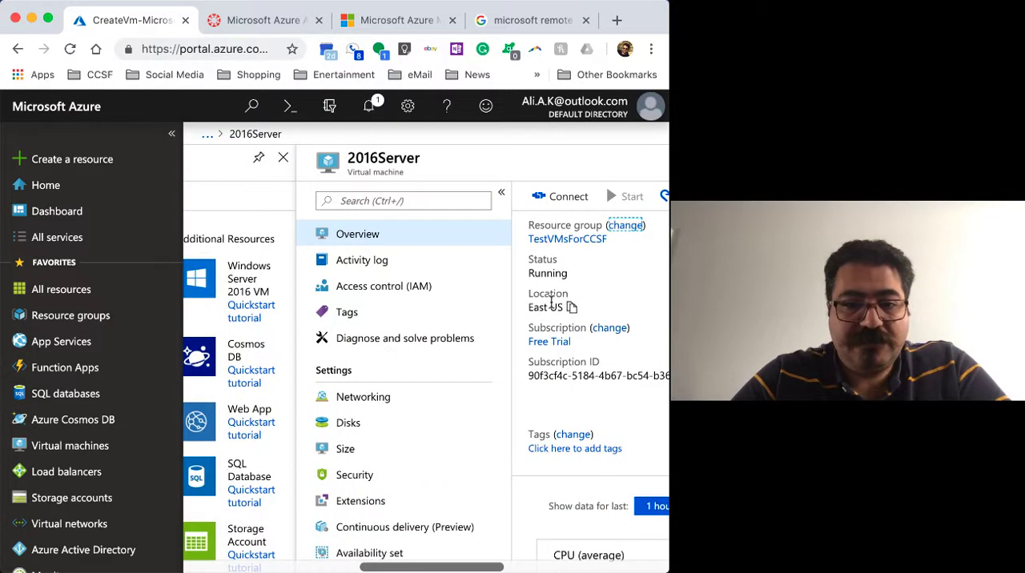
{"action": "scroll", "coordinate": [551, 307], "scroll_direction": "right", "scroll_amount": 3}
{"action": "scroll", "coordinate": [551, 308], "scroll_direction": "left", "scroll_amount": 1}
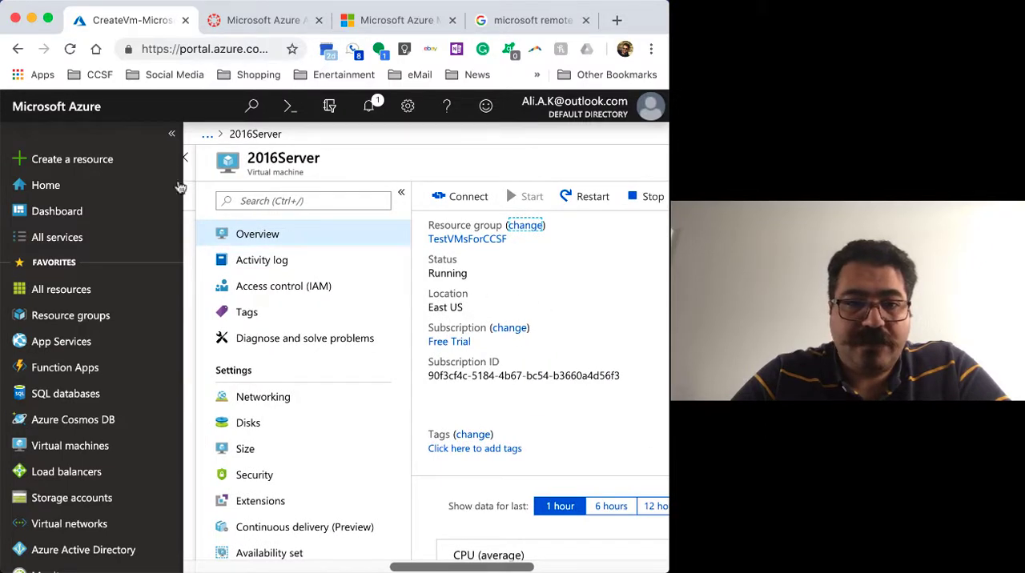
{"action": "left_click", "coordinate": [17, 49]}
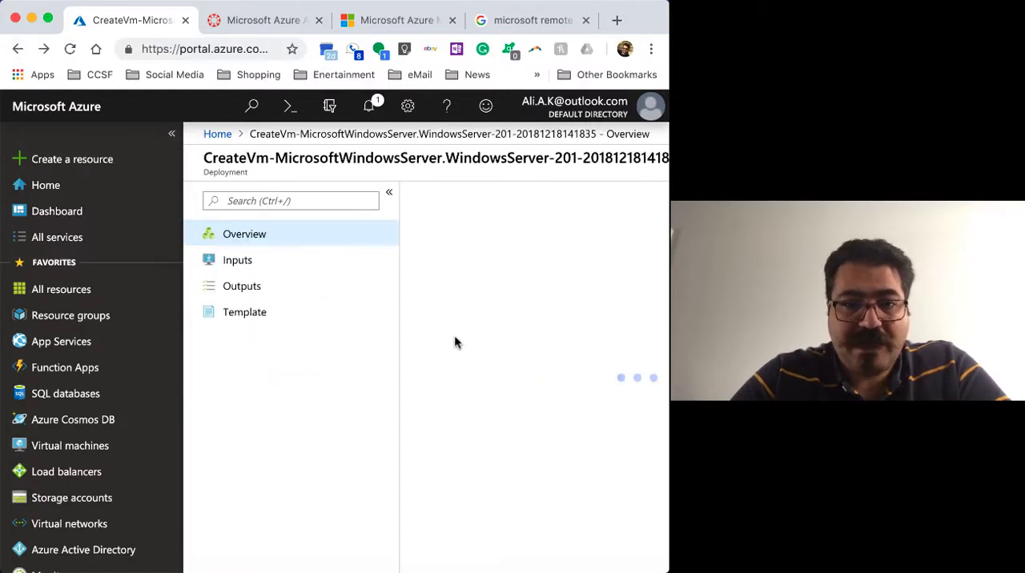
{"action": "scroll", "coordinate": [455, 342], "scroll_direction": "right", "scroll_amount": 5}
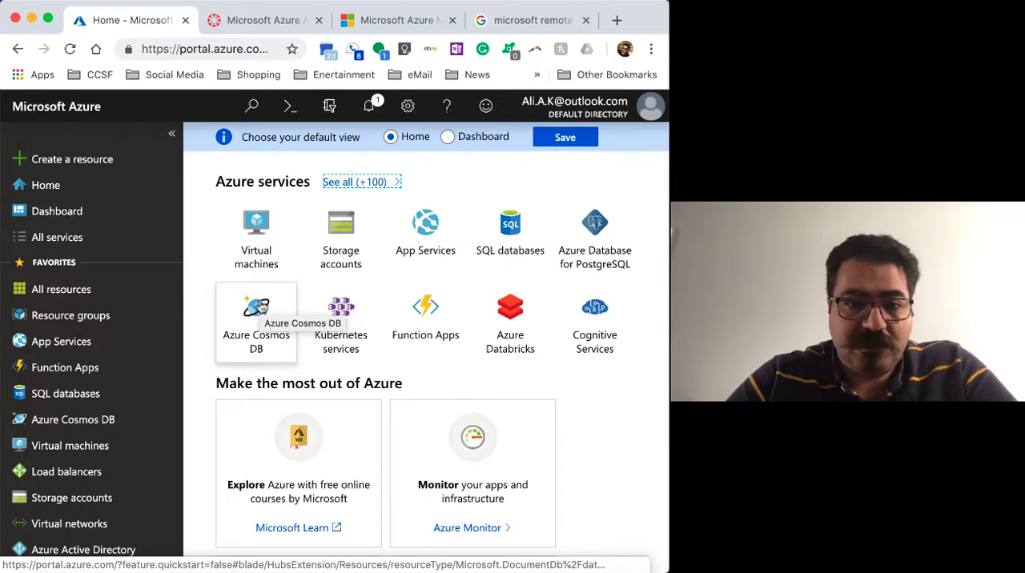
Open the TestVMsForCCSF resource group and look over the names and types of the resources it contains
{"action": "left_click", "coordinate": [75, 320]}
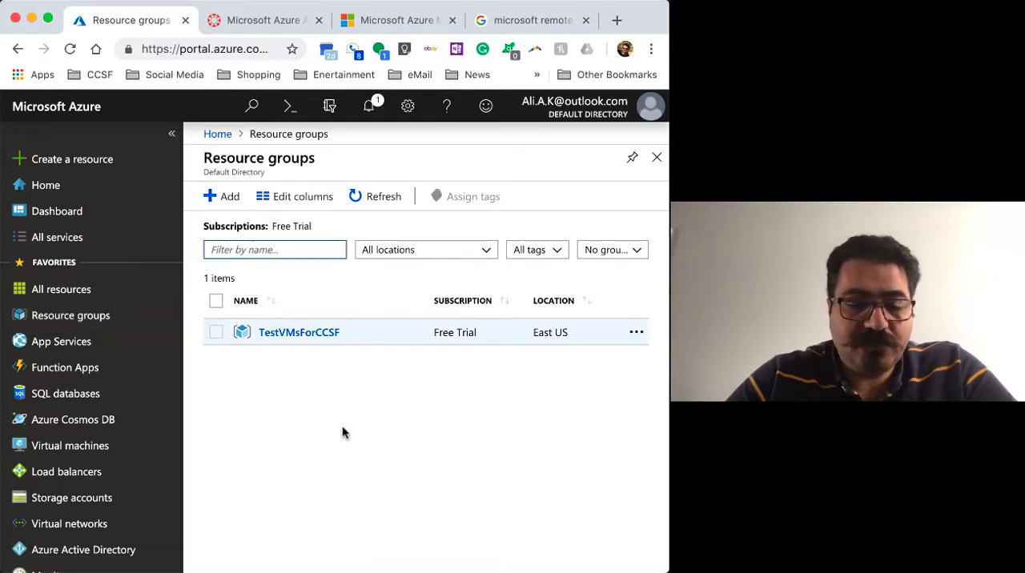
{"action": "left_click", "coordinate": [318, 340]}
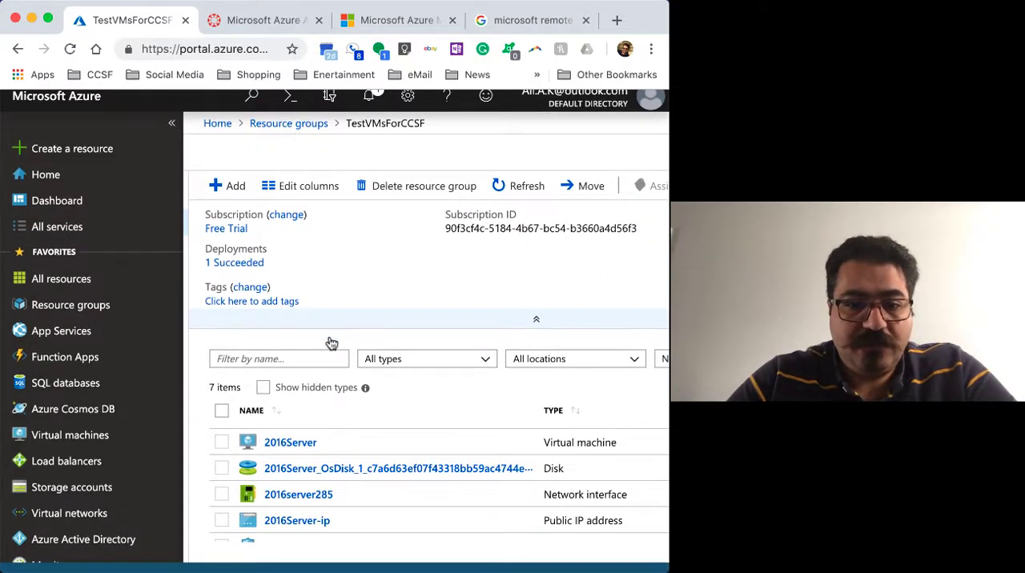
{"action": "scroll", "coordinate": [382, 446], "scroll_direction": "down", "scroll_amount": 2}
{"action": "scroll", "coordinate": [382, 442], "scroll_direction": "up", "scroll_amount": 1}
{"action": "scroll", "coordinate": [382, 443], "scroll_direction": "down", "scroll_amount": 1}
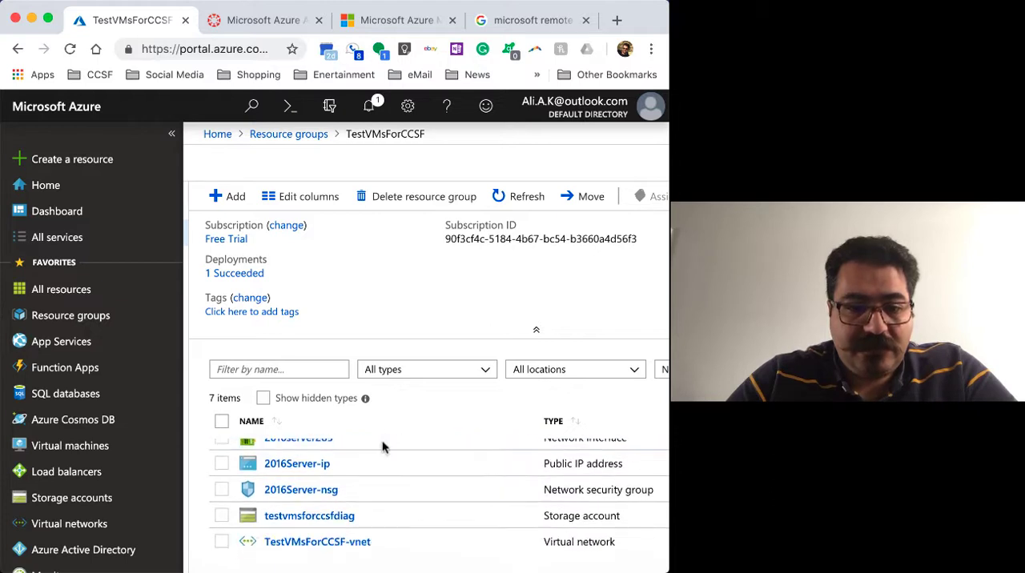
{"action": "scroll", "coordinate": [344, 497], "scroll_direction": "up", "scroll_amount": 3}
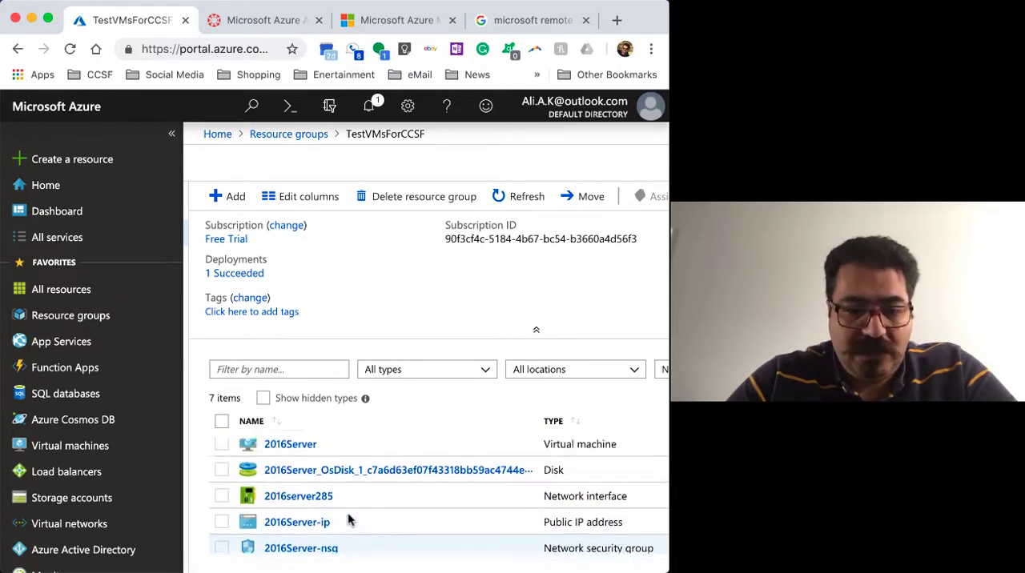
{"action": "scroll", "coordinate": [348, 520], "scroll_direction": "up", "scroll_amount": 1}
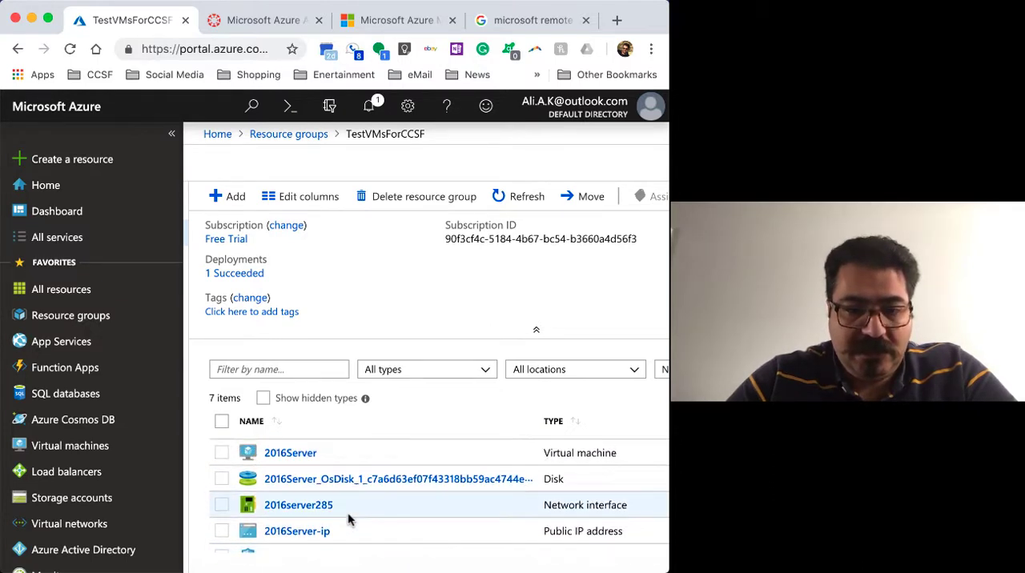
Open the 2016Server virtual machine from the resource group and check its status, size, public IP address and virtual network
{"action": "left_click", "coordinate": [290, 454]}
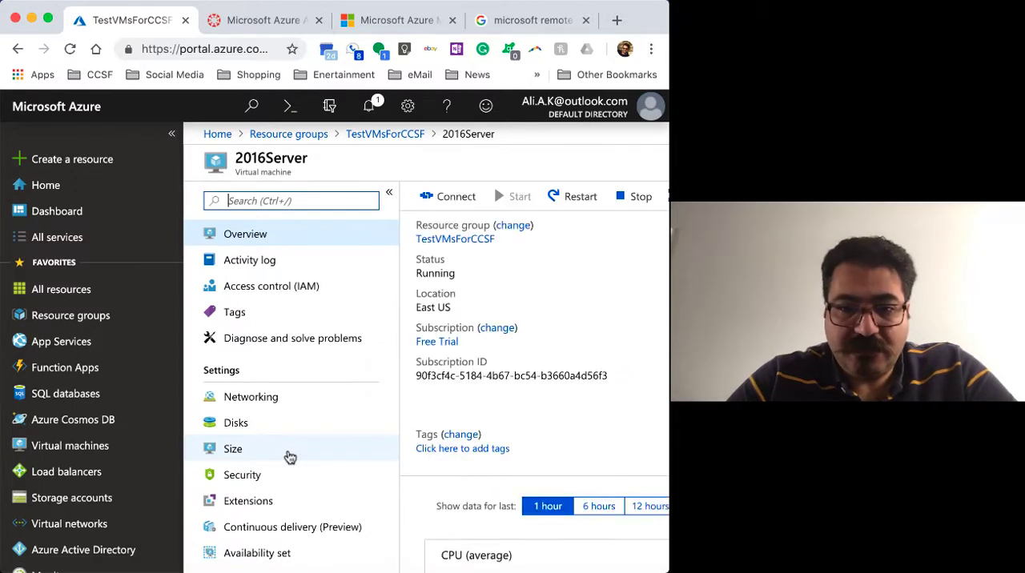
{"action": "scroll", "coordinate": [573, 367], "scroll_direction": "right", "scroll_amount": 2}
{"action": "scroll", "coordinate": [572, 367], "scroll_direction": "left", "scroll_amount": 2}
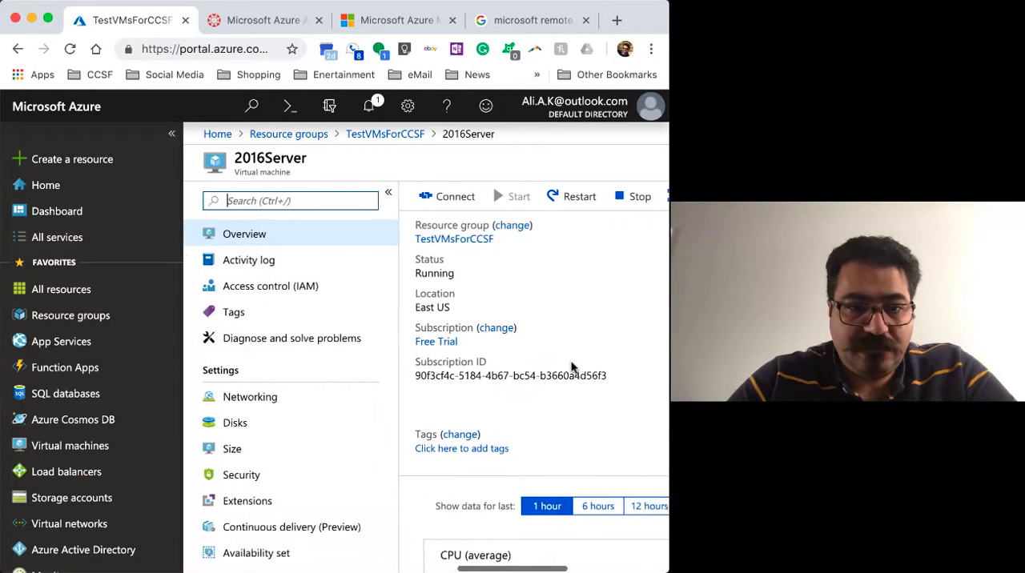
{"action": "scroll", "coordinate": [572, 367], "scroll_direction": "right", "scroll_amount": 3}
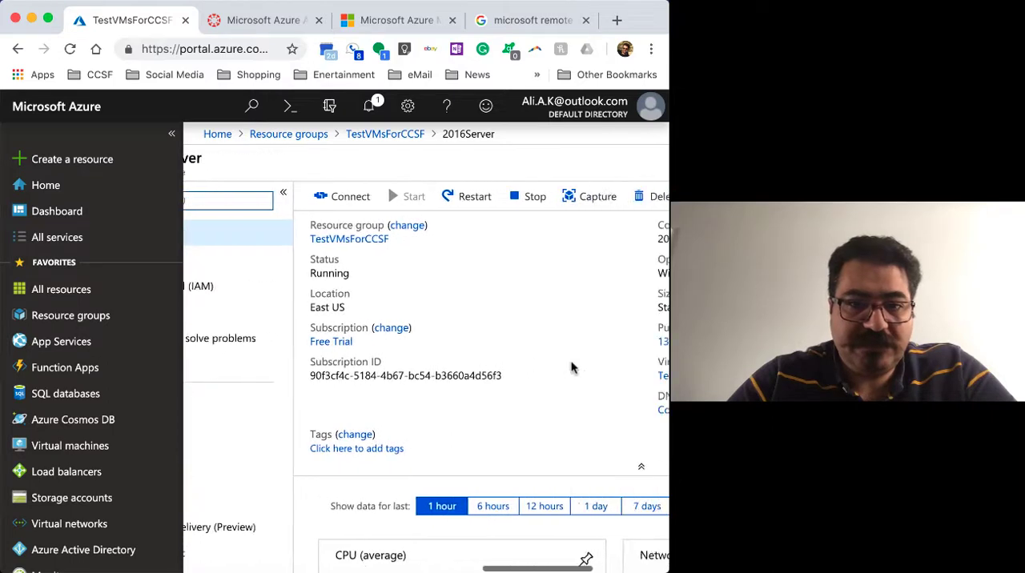
{"action": "scroll", "coordinate": [573, 367], "scroll_direction": "right", "scroll_amount": 5}
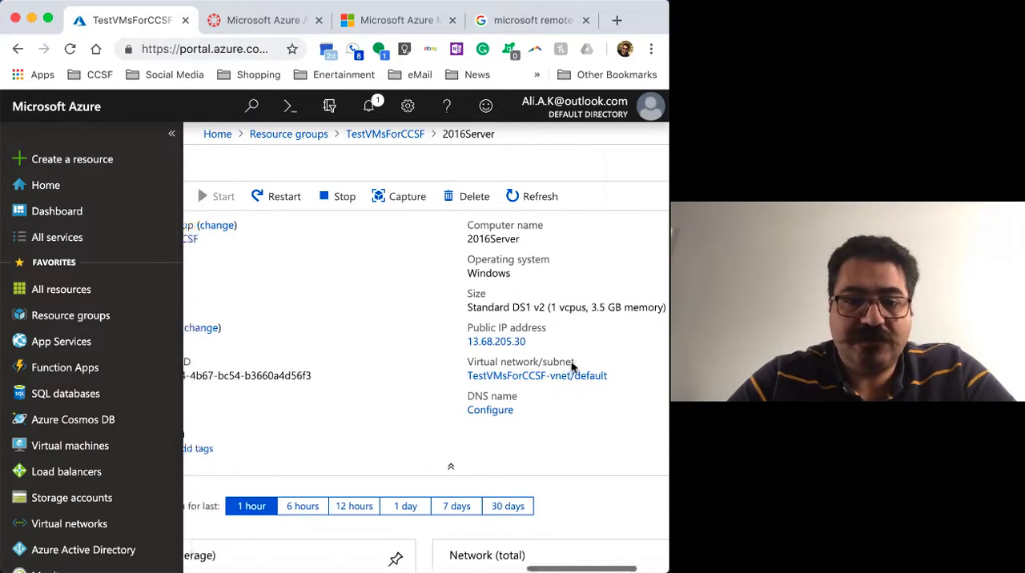
{"action": "scroll", "coordinate": [573, 367], "scroll_direction": "left", "scroll_amount": 4}
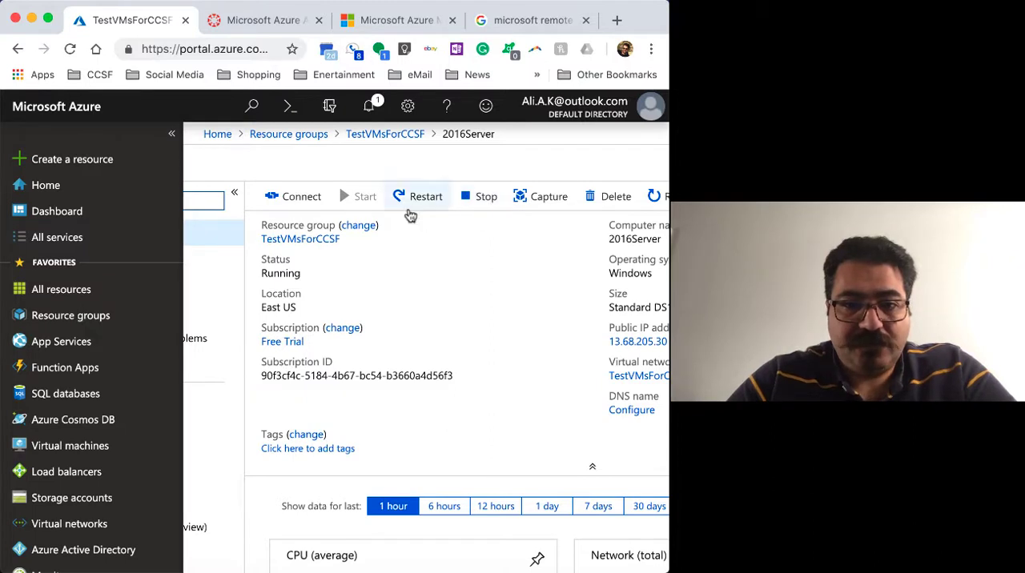
{"action": "scroll", "coordinate": [559, 344], "scroll_direction": "right", "scroll_amount": 4}
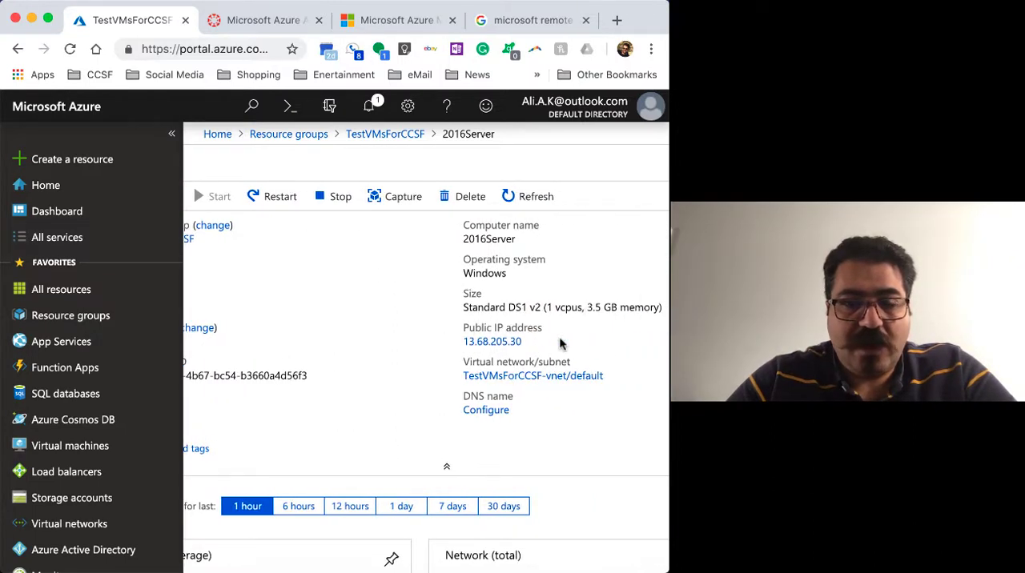
Examine the 2016Server overview details and its CPU and network usage charts for the last hour
{"action": "scroll", "coordinate": [419, 289], "scroll_direction": "left", "scroll_amount": 2}
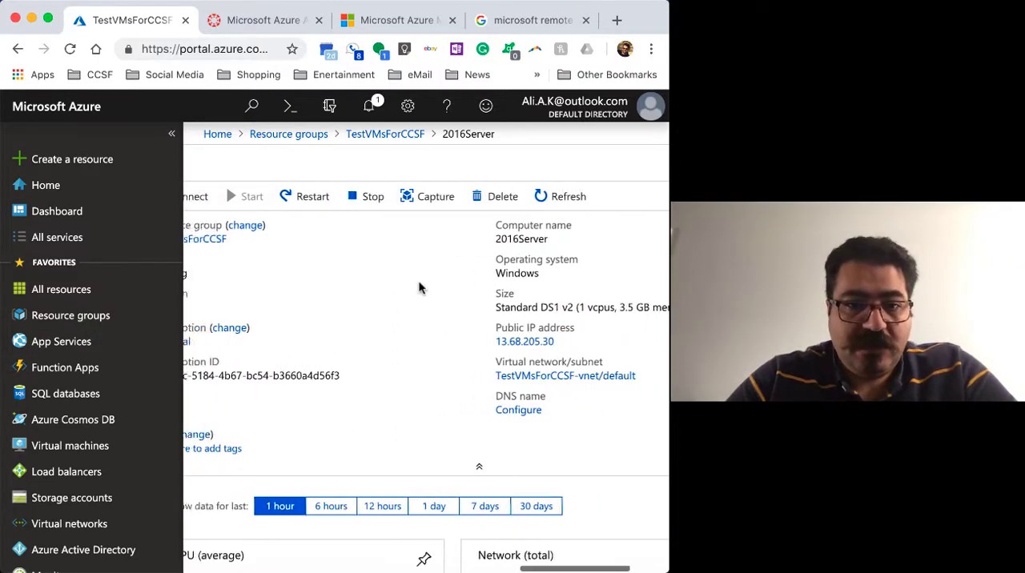
{"action": "scroll", "coordinate": [419, 289], "scroll_direction": "left", "scroll_amount": 3}
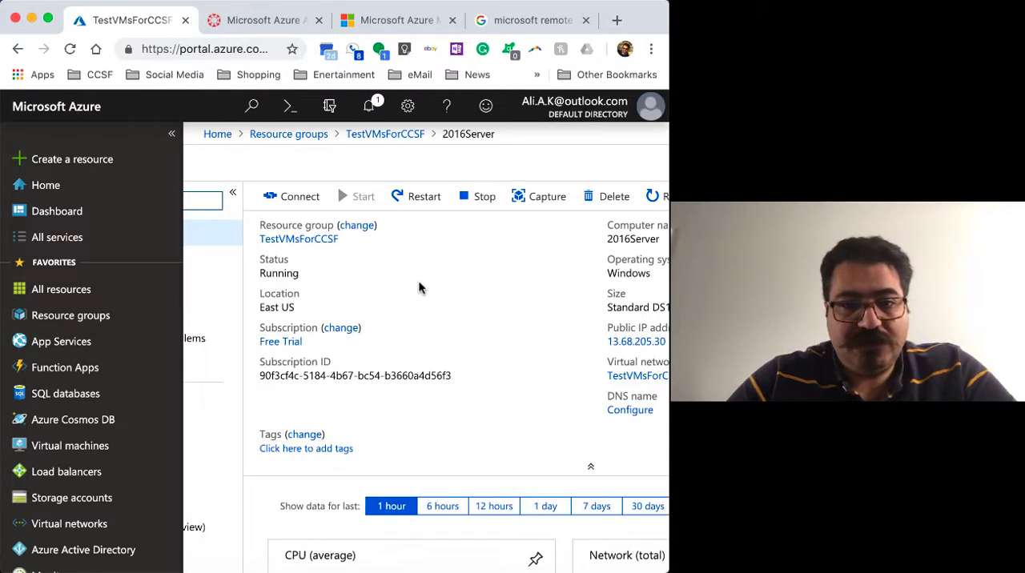
{"action": "scroll", "coordinate": [504, 322], "scroll_direction": "down", "scroll_amount": 5}
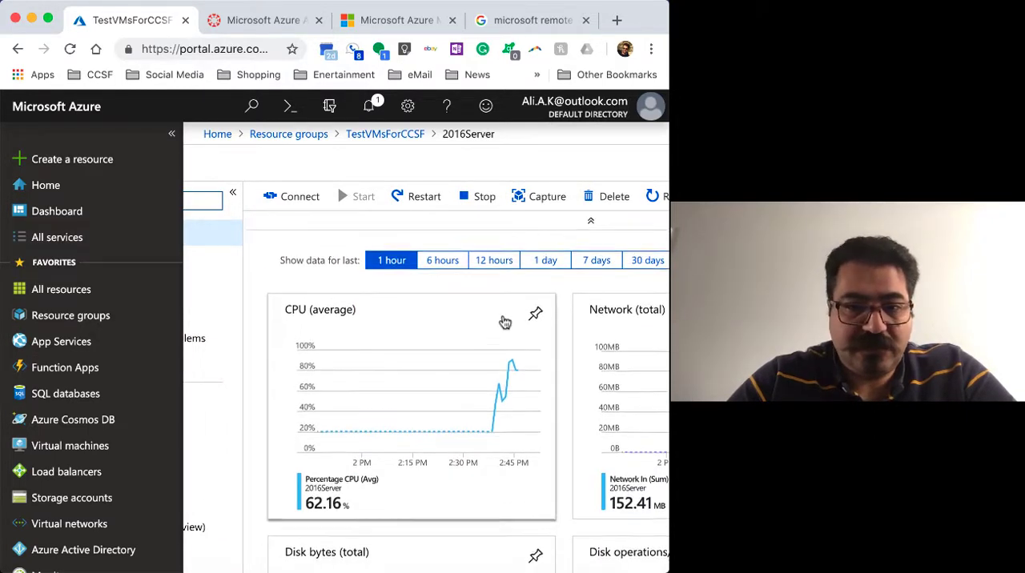
{"action": "scroll", "coordinate": [504, 321], "scroll_direction": "up", "scroll_amount": 2}
{"action": "scroll", "coordinate": [504, 321], "scroll_direction": "down", "scroll_amount": 2}
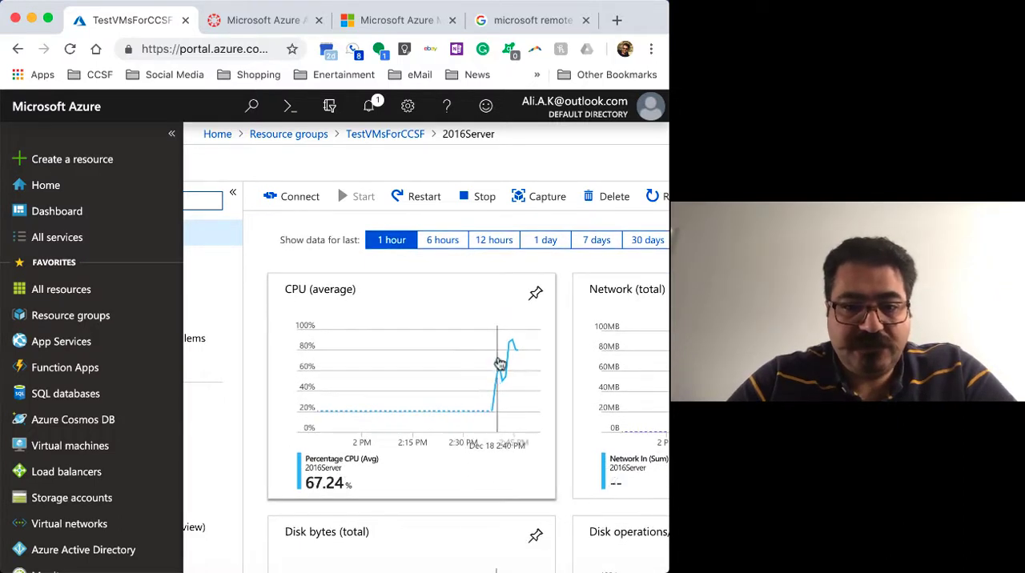
{"action": "scroll", "coordinate": [505, 400], "scroll_direction": "right", "scroll_amount": 3}
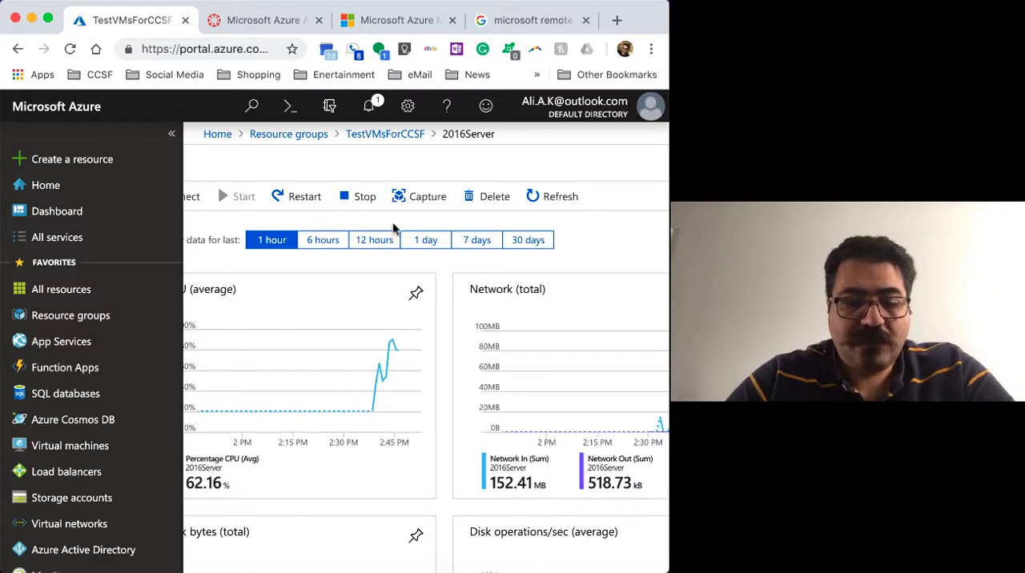
{"action": "scroll", "coordinate": [393, 318], "scroll_direction": "left", "scroll_amount": 5}
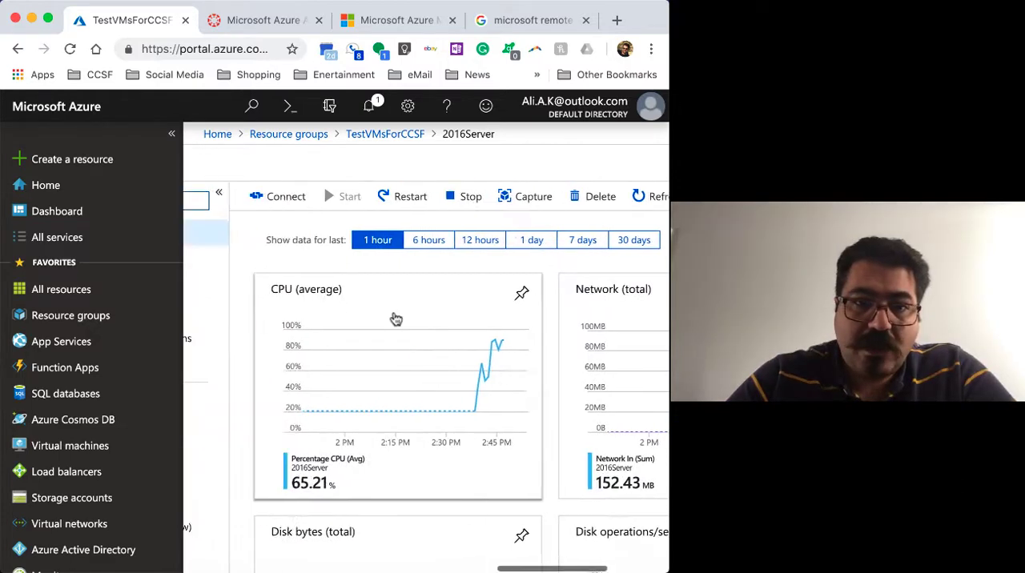
{"action": "scroll", "coordinate": [396, 318], "scroll_direction": "right", "scroll_amount": 4}
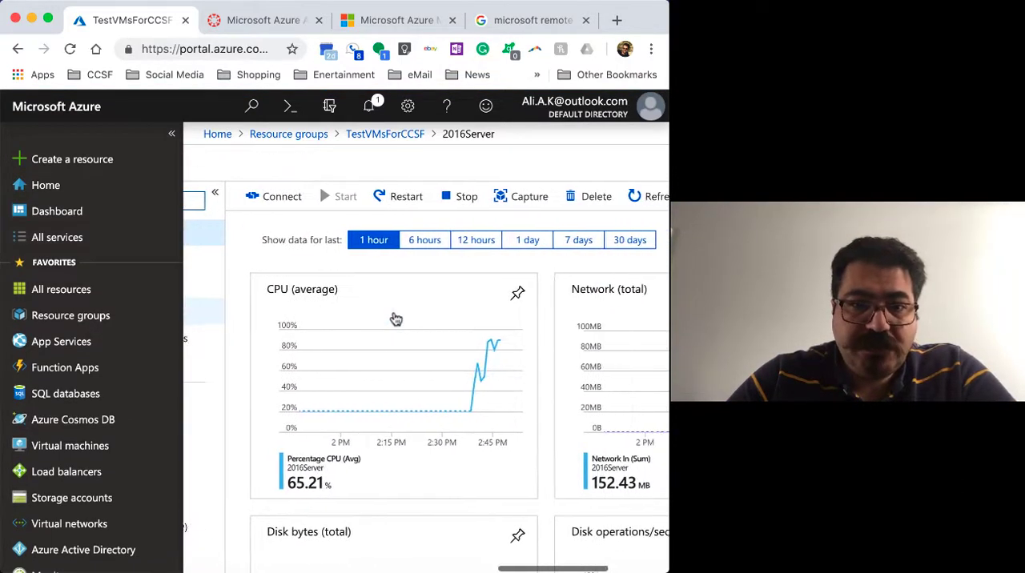
{"action": "scroll", "coordinate": [395, 319], "scroll_direction": "right", "scroll_amount": 1}
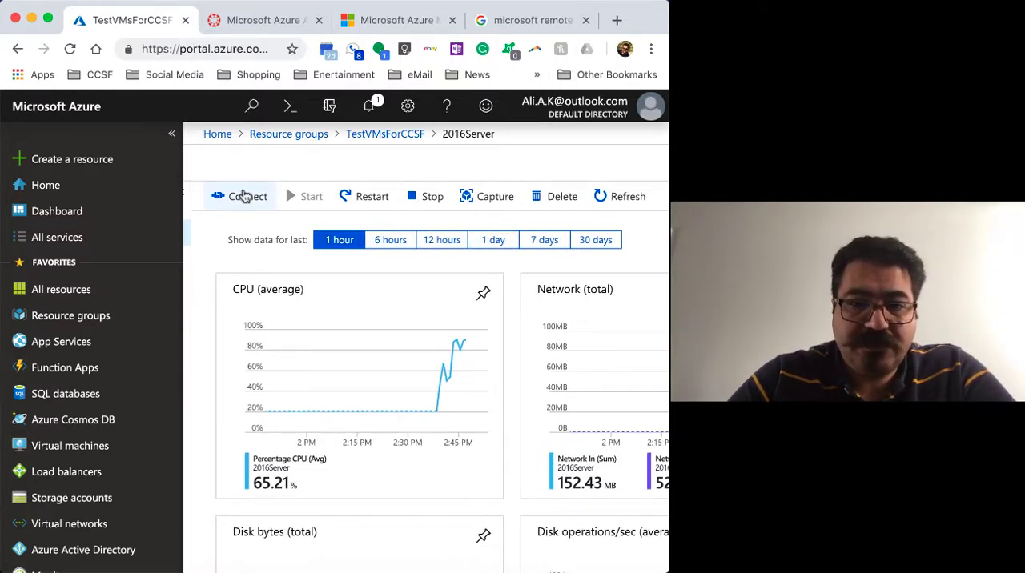
Open the connection options for 2016Server, check the SSH settings, and download the RDP file for its public IP address on port 3389
{"action": "left_click", "coordinate": [244, 197]}
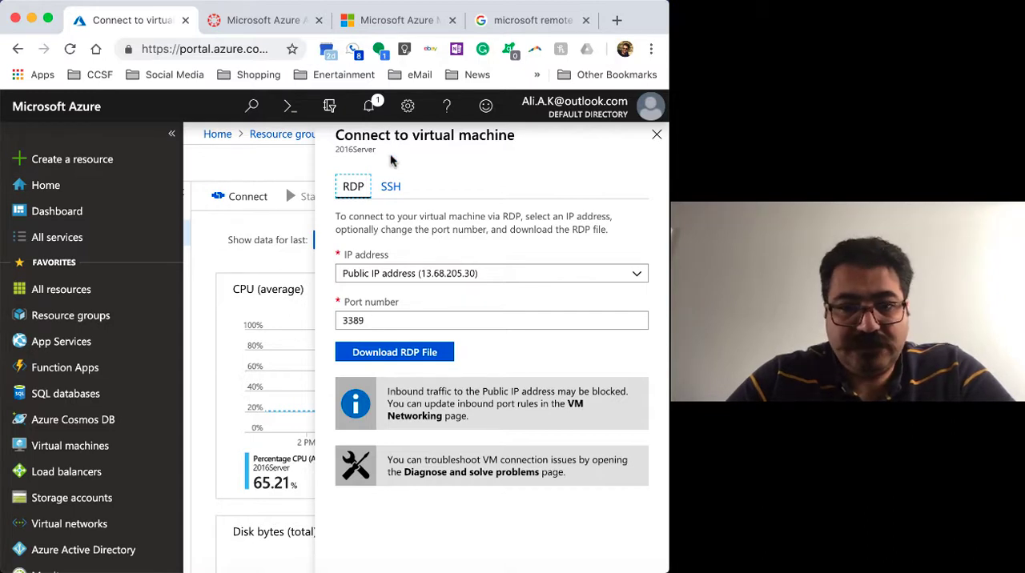
{"action": "left_click", "coordinate": [393, 187]}
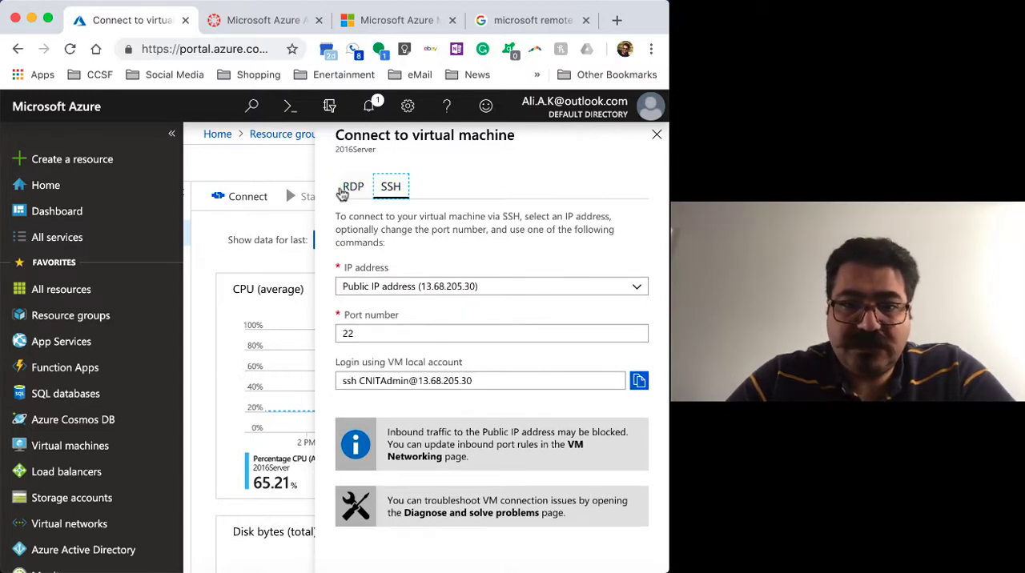
{"action": "left_click", "coordinate": [347, 188]}
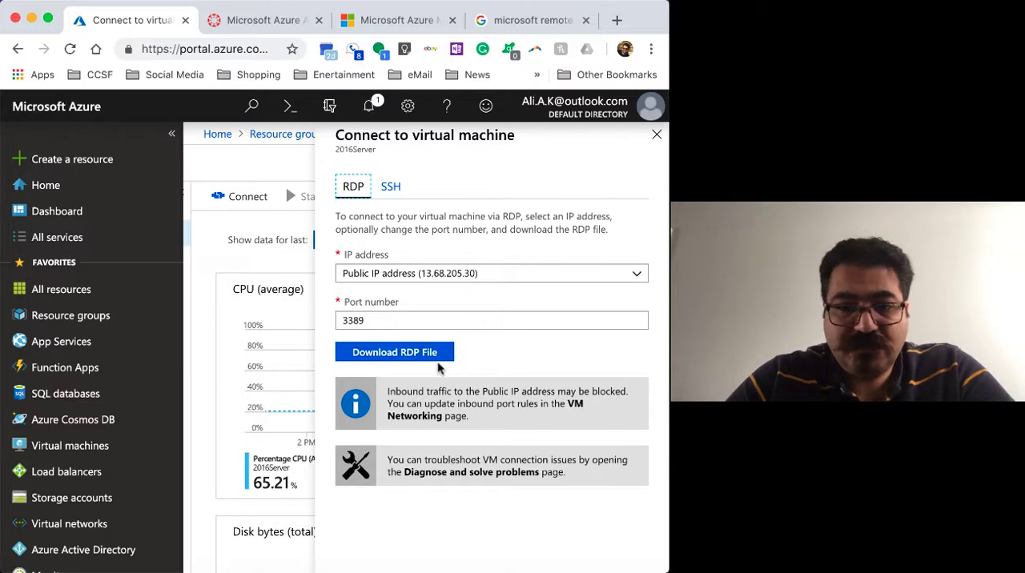
{"action": "left_click", "coordinate": [411, 358]}
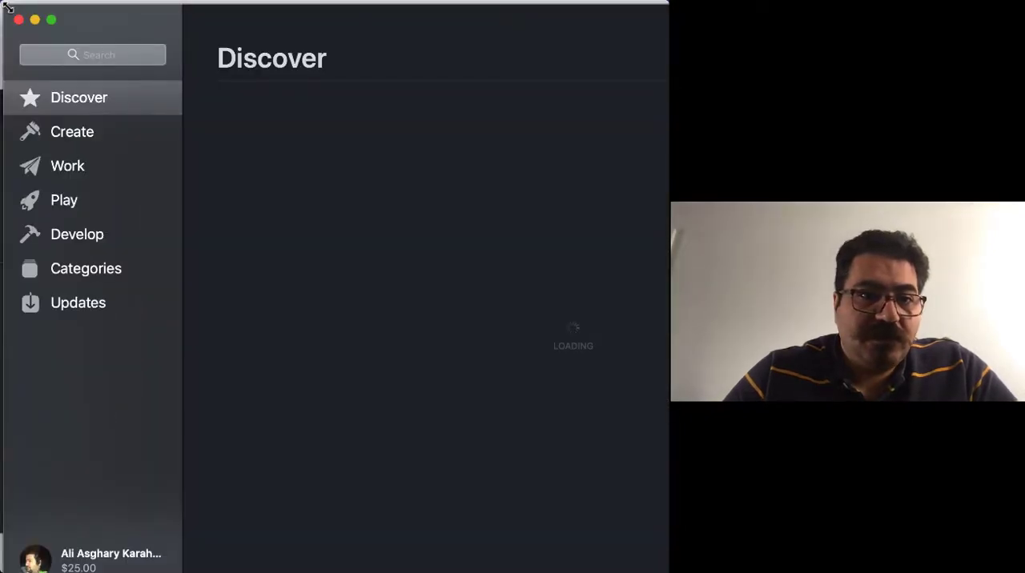
Arrange the App Store window so it is fully usable and search the store for "microsoft remote desktop 10"
{"action": "left_click_drag", "start_coordinate": [5, 3], "coordinate": [473, 245]}
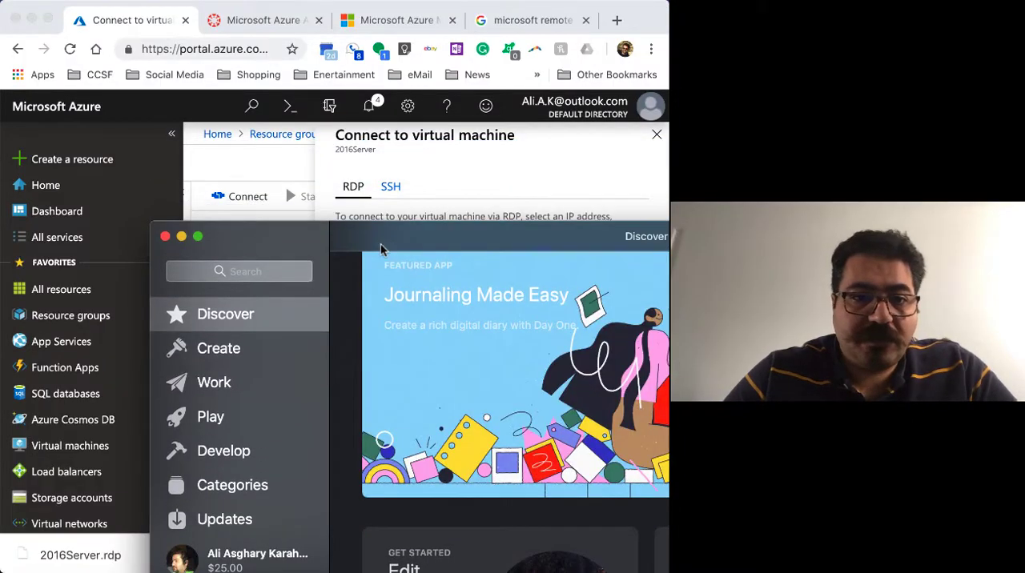
{"action": "left_click_drag", "start_coordinate": [304, 235], "coordinate": [166, 71]}
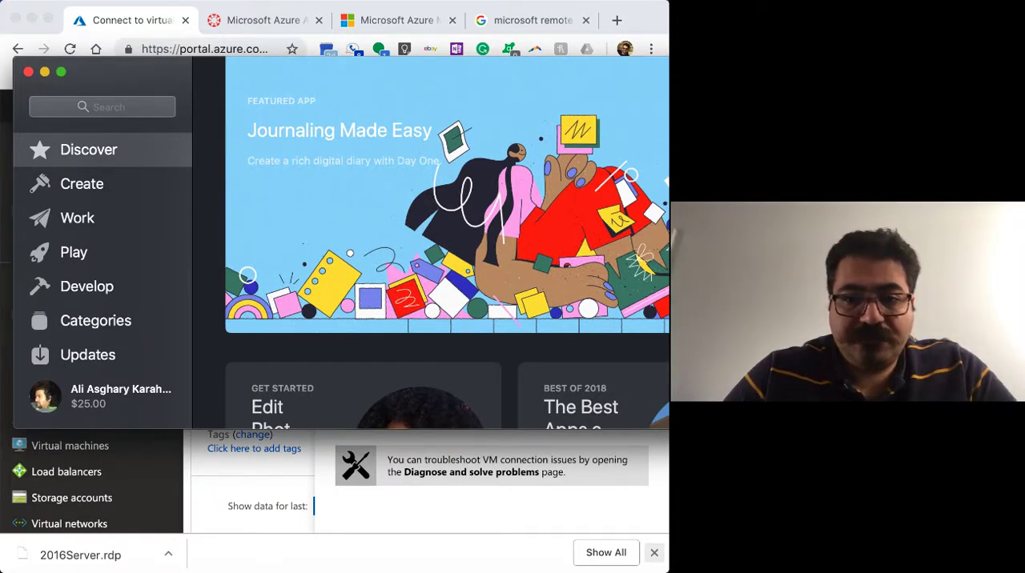
{"action": "left_click", "coordinate": [112, 108]}
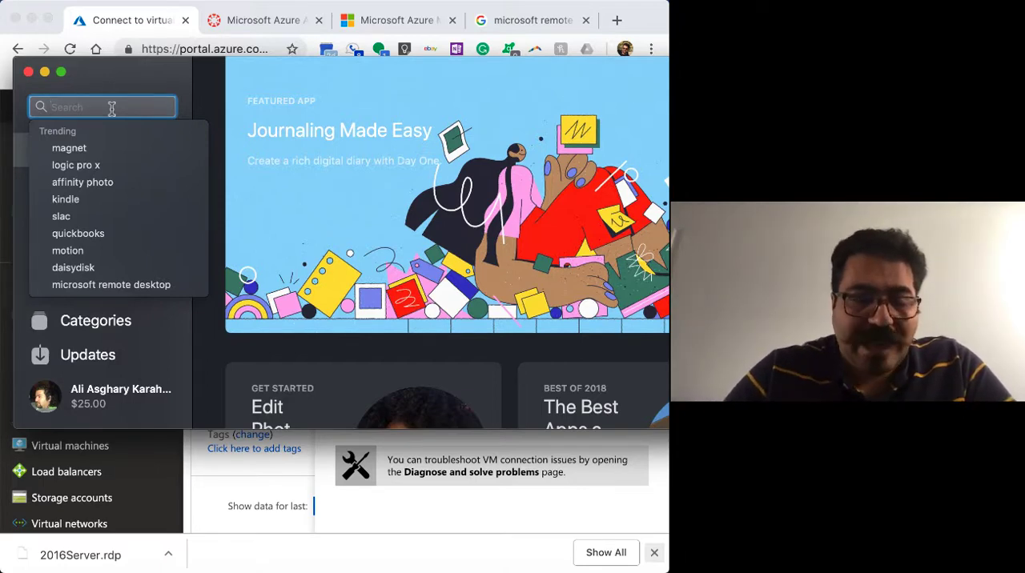
{"action": "type", "text": "remote"}
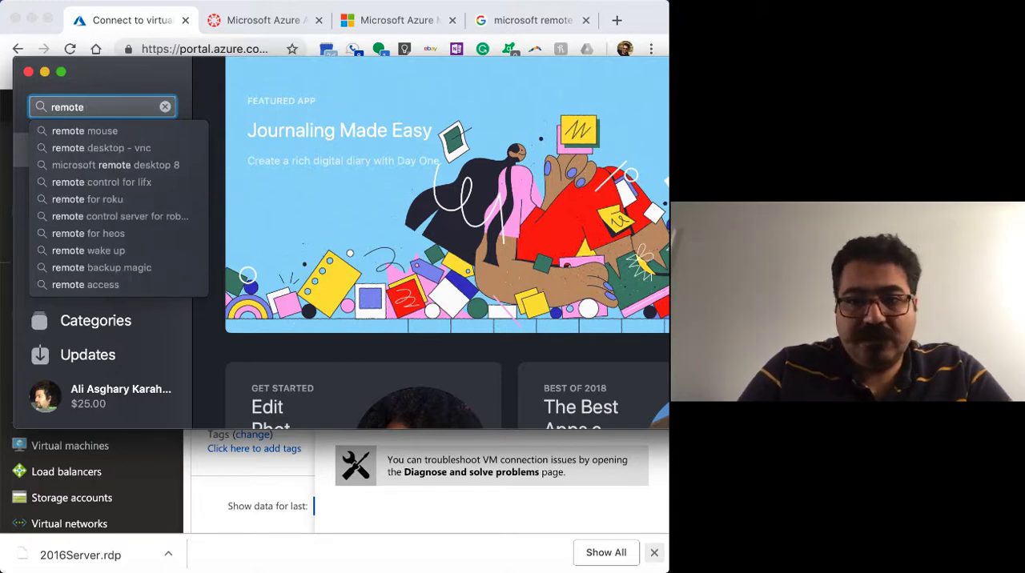
{"action": "type", "text": " des"}
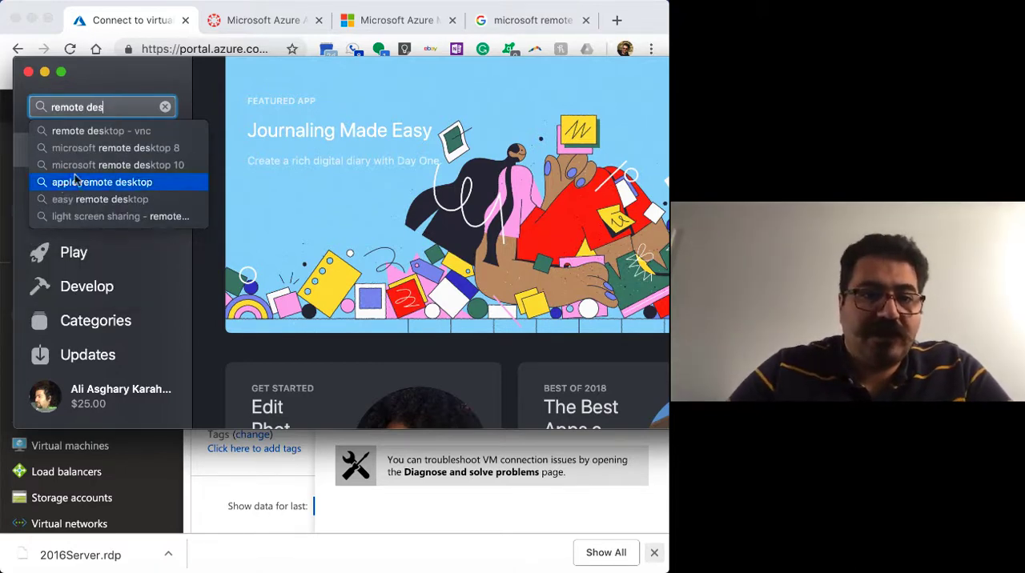
{"action": "left_click", "coordinate": [101, 165]}
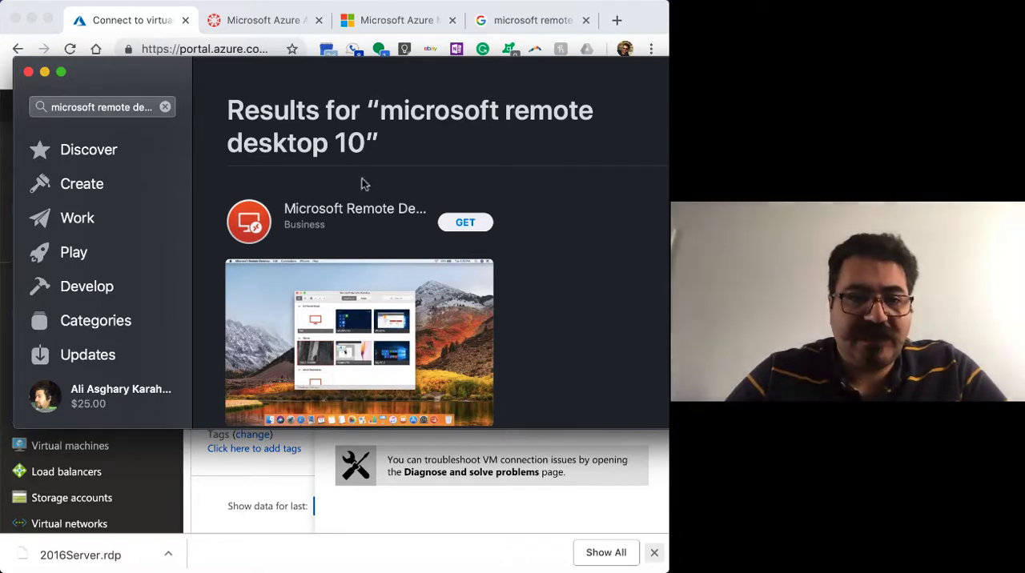
Get and install the free Microsoft Remote Desktop app from the search results
{"action": "scroll", "coordinate": [364, 212], "scroll_direction": "down", "scroll_amount": 2}
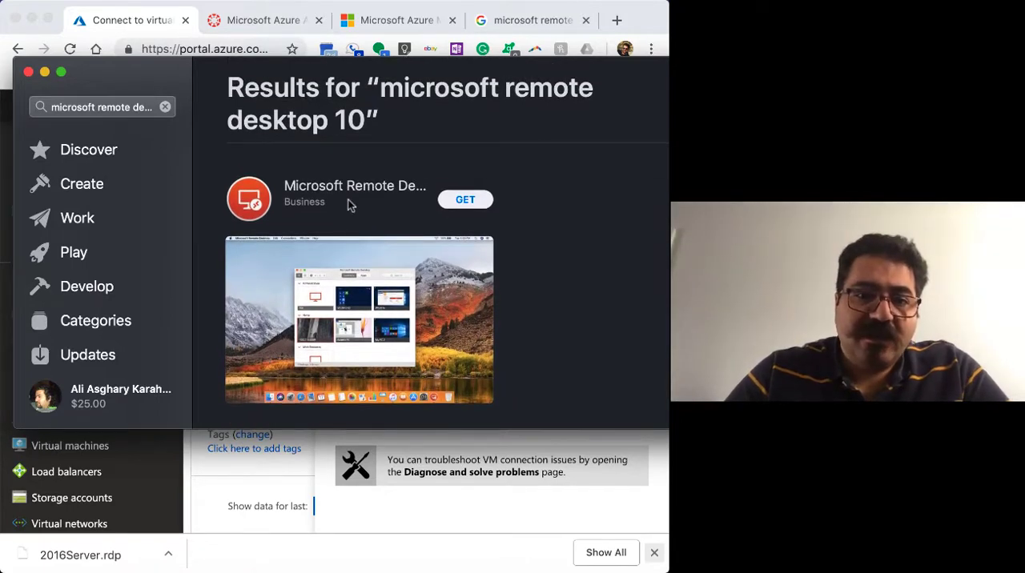
{"action": "left_click", "coordinate": [473, 202]}
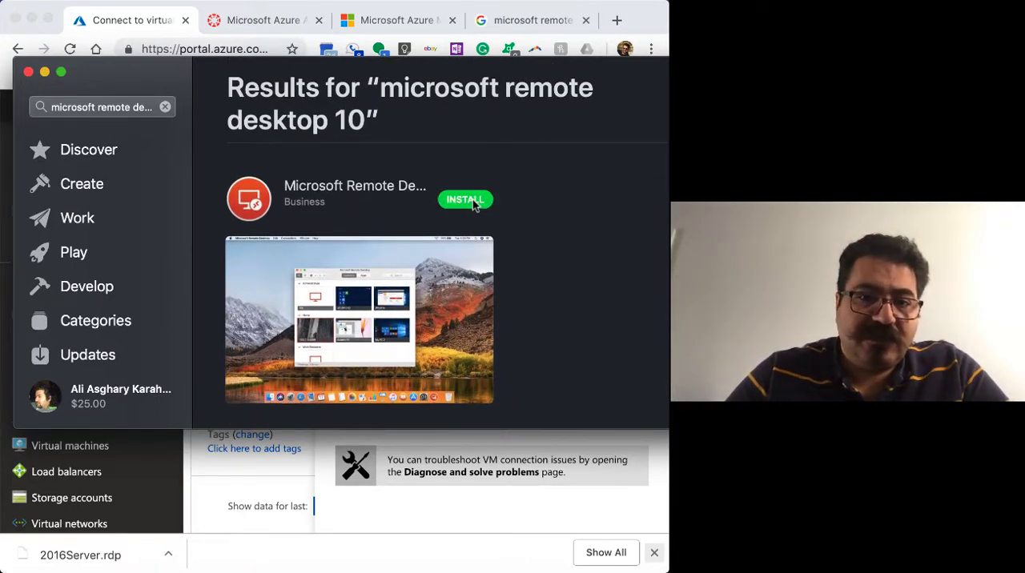
{"action": "left_click", "coordinate": [472, 202]}
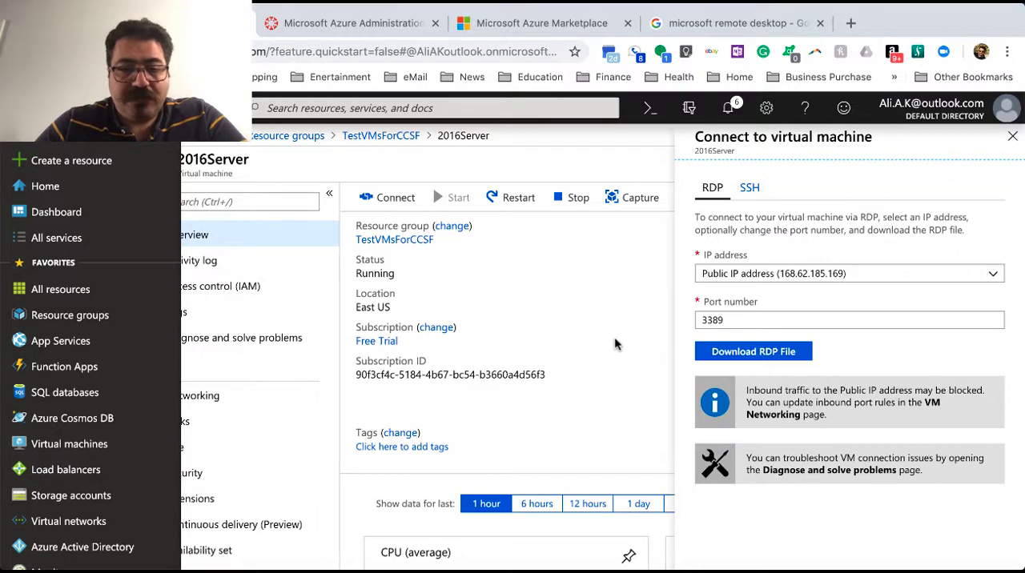
Open the downloaded 2016Server RDP file in Microsoft Remote Desktop and enter CNITAdmin as the user name for the connection
{"action": "left_click", "coordinate": [972, 563]}
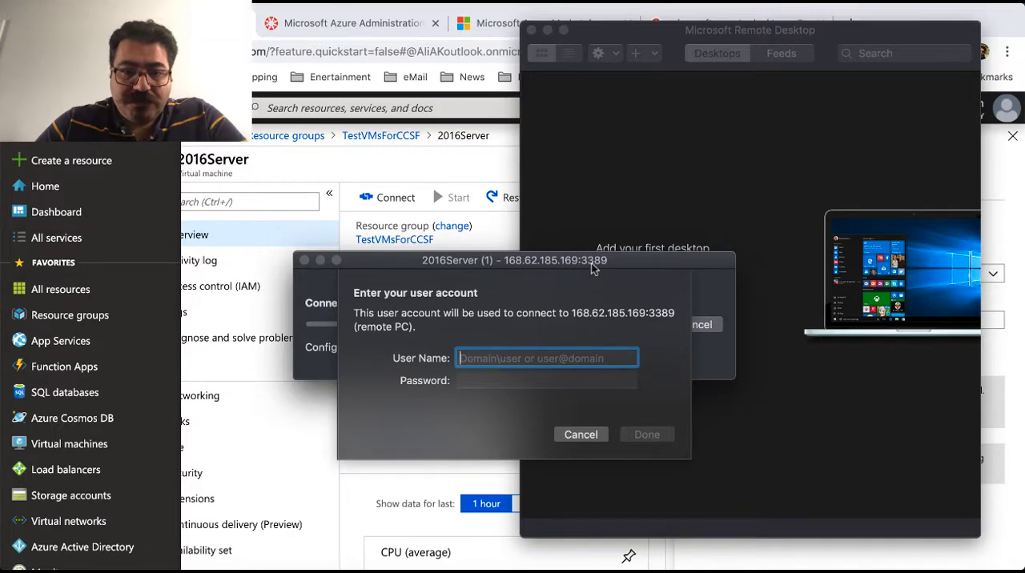
{"action": "left_click_drag", "start_coordinate": [591, 273], "coordinate": [588, 237]}
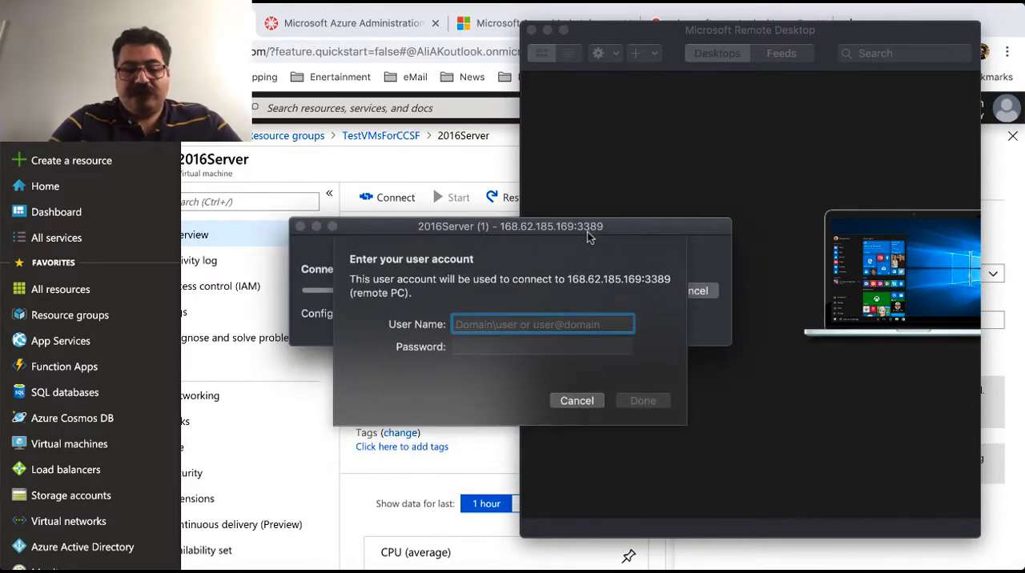
{"action": "type", "text": "CNIT"}
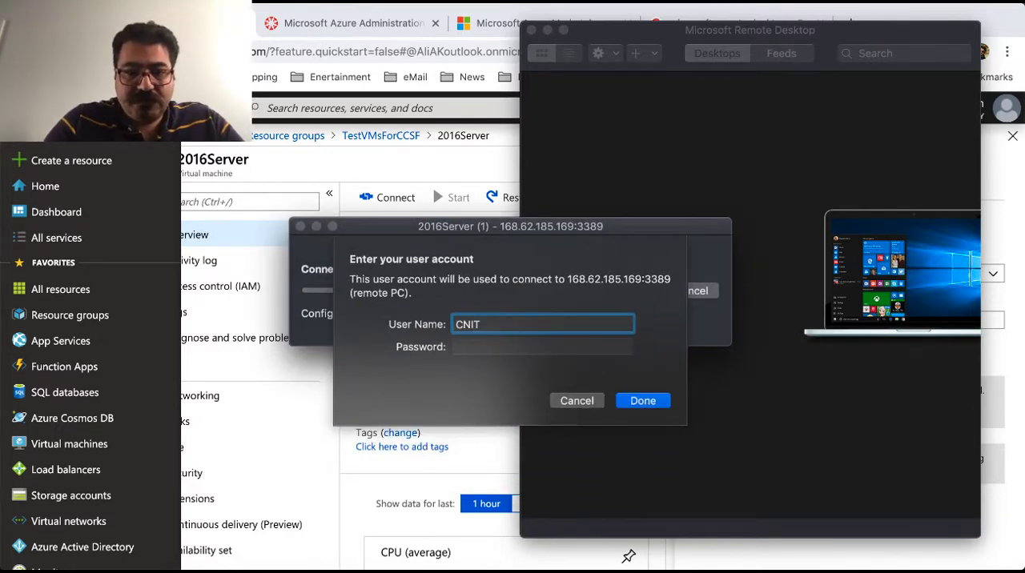
{"action": "type", "text": "A"}
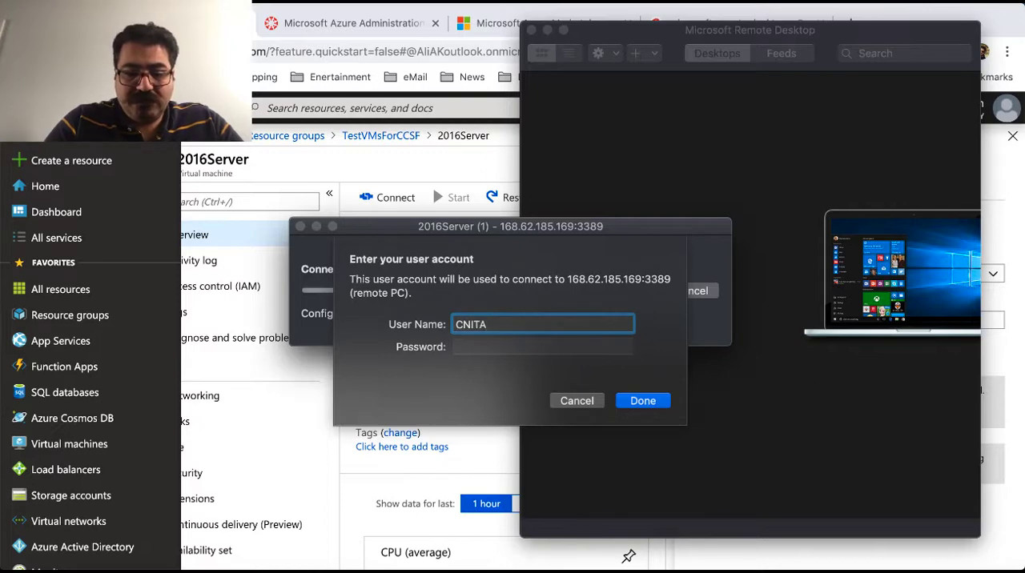
{"action": "type", "text": "dmin"}
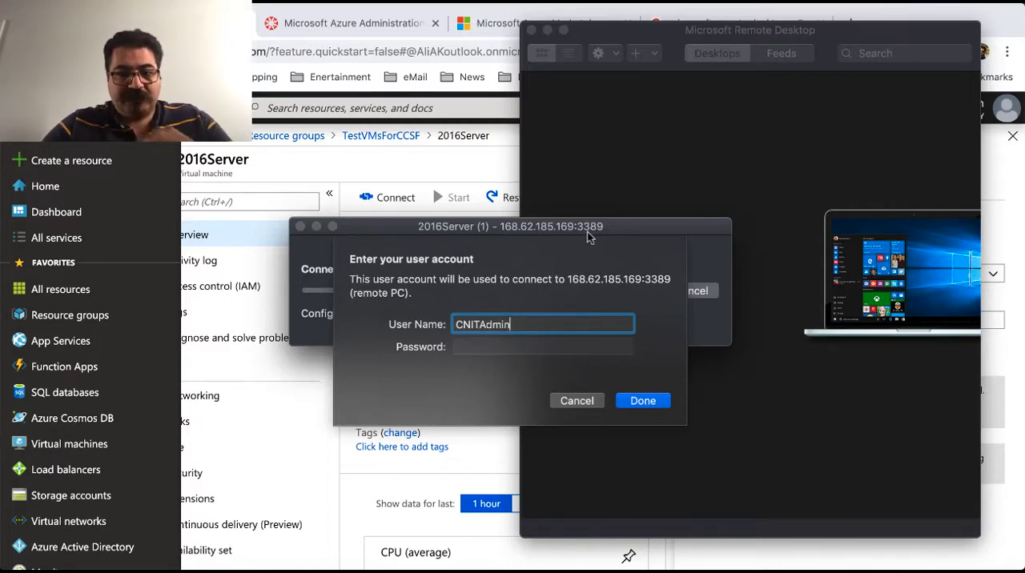
Enter the account password, submit the credentials, and continue connecting despite the unverified certificate
{"action": "left_click", "coordinate": [518, 347]}
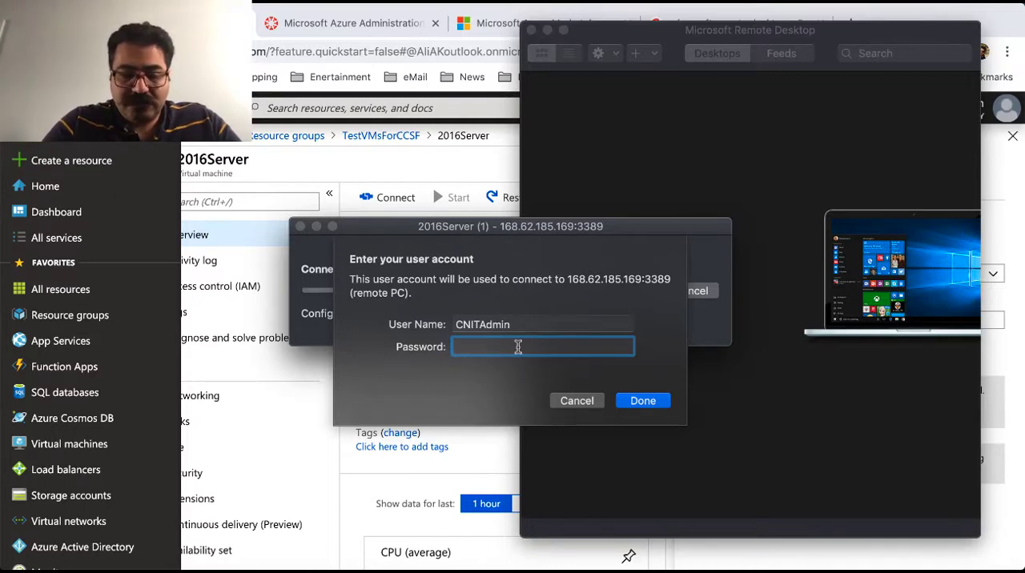
{"action": "type", "text": "••••••"}
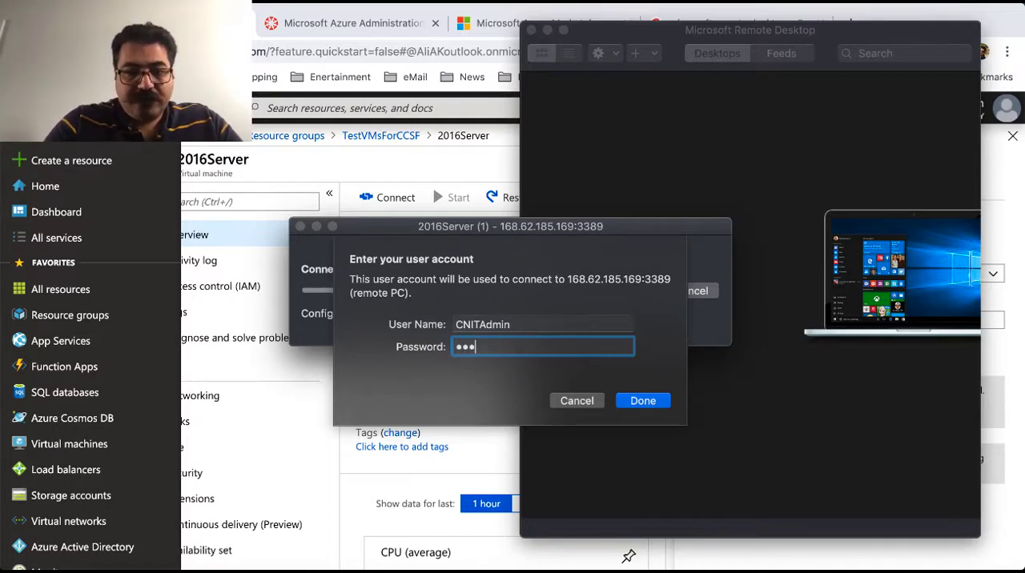
{"action": "type", "text": "••••••"}
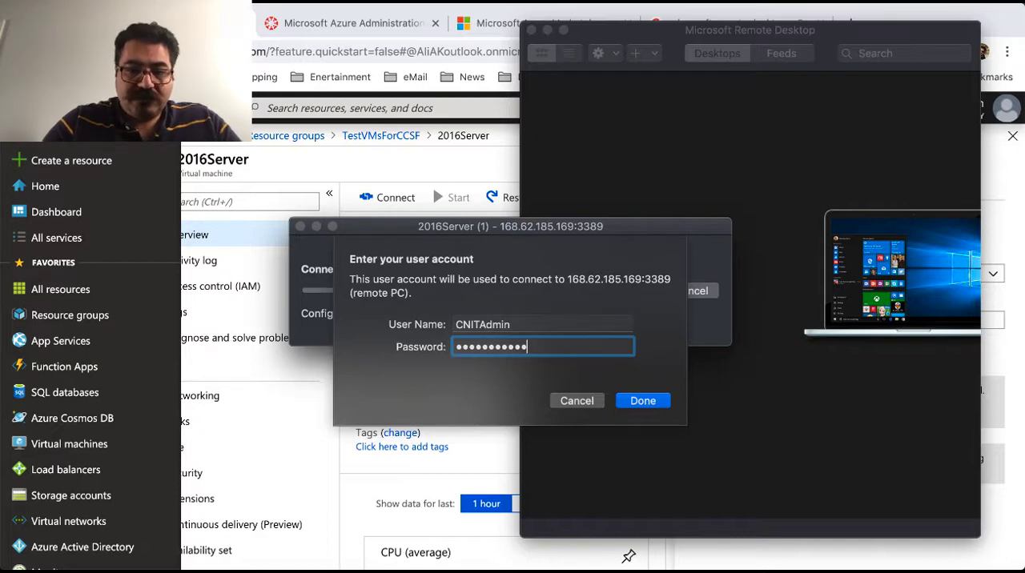
{"action": "left_click", "coordinate": [636, 404]}
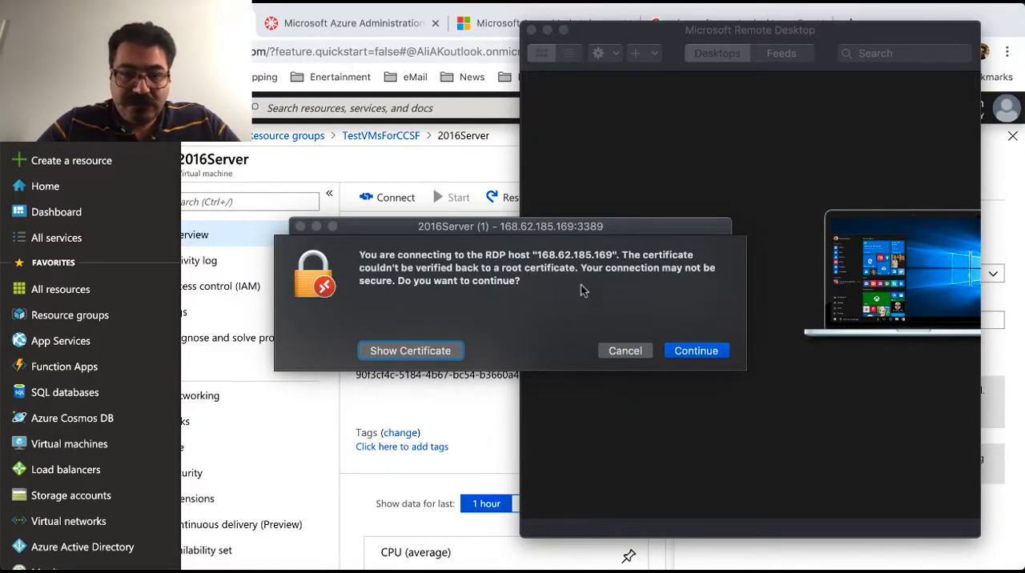
{"action": "left_click", "coordinate": [707, 351]}
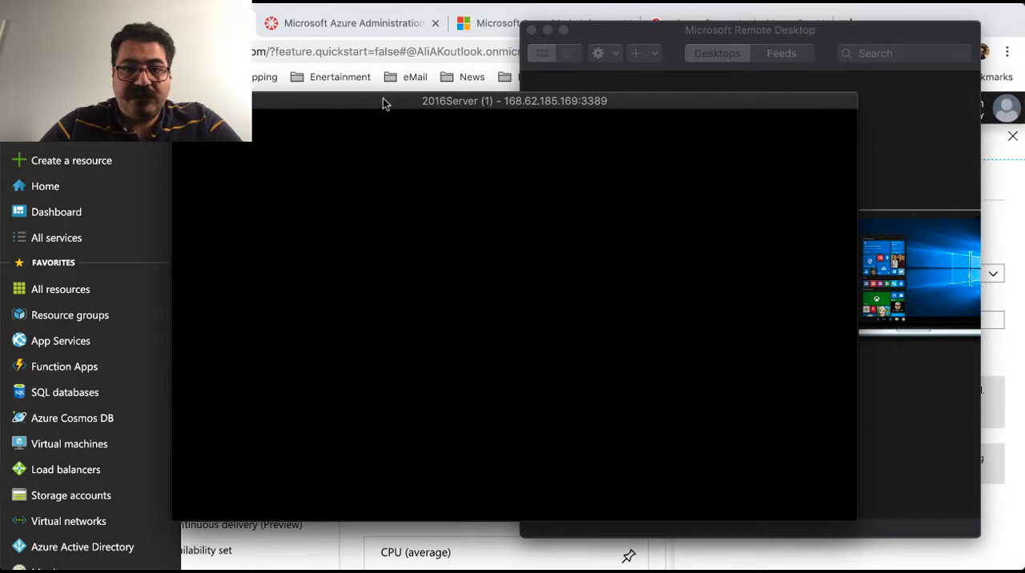
Close the main Microsoft Remote Desktop window, reposition the 2016Server session window, and look over its Server Manager dashboard
{"action": "left_click_drag", "start_coordinate": [383, 102], "coordinate": [282, 90]}
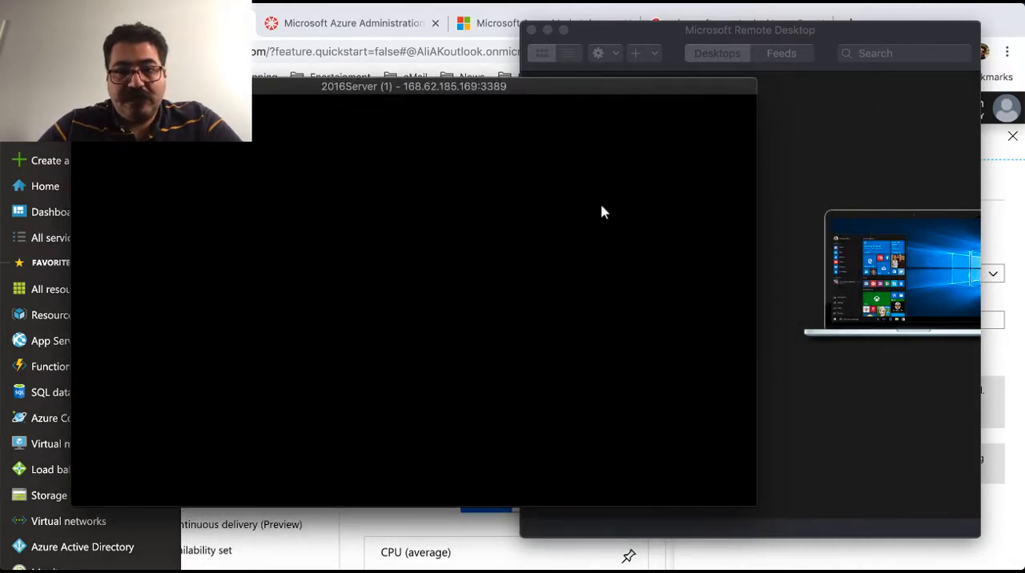
{"action": "left_click", "coordinate": [851, 128]}
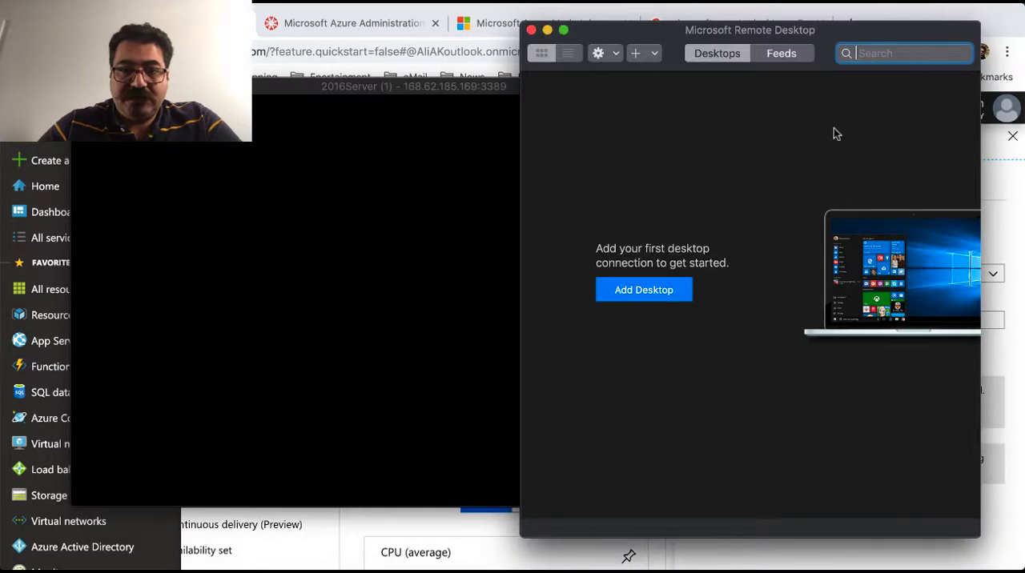
{"action": "left_click", "coordinate": [530, 30]}
{"action": "left_click_drag", "start_coordinate": [501, 92], "coordinate": [666, 87]}
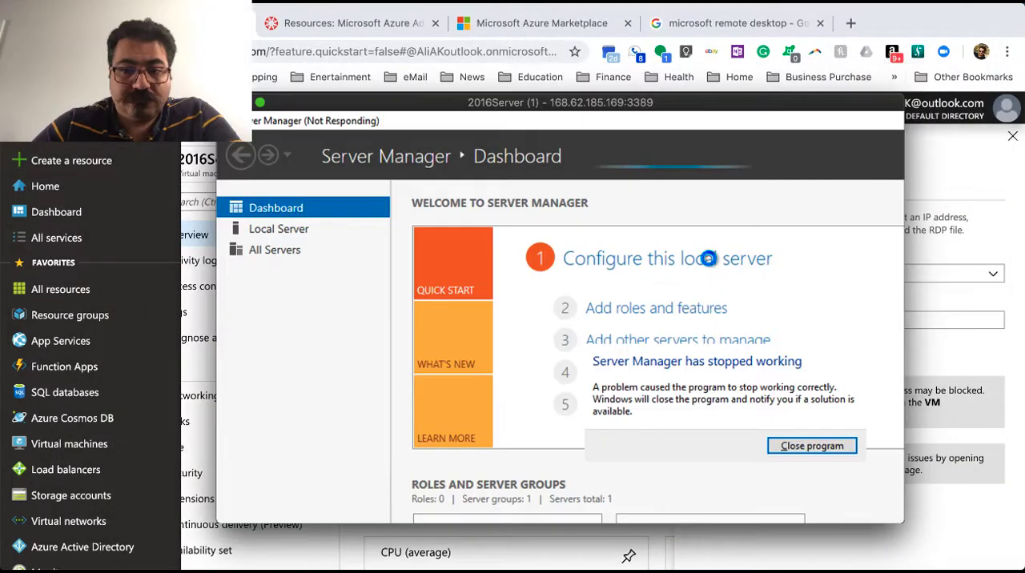
{"action": "scroll", "coordinate": [715, 309], "scroll_direction": "down", "scroll_amount": 5}
{"action": "scroll", "coordinate": [716, 309], "scroll_direction": "right", "scroll_amount": 5}
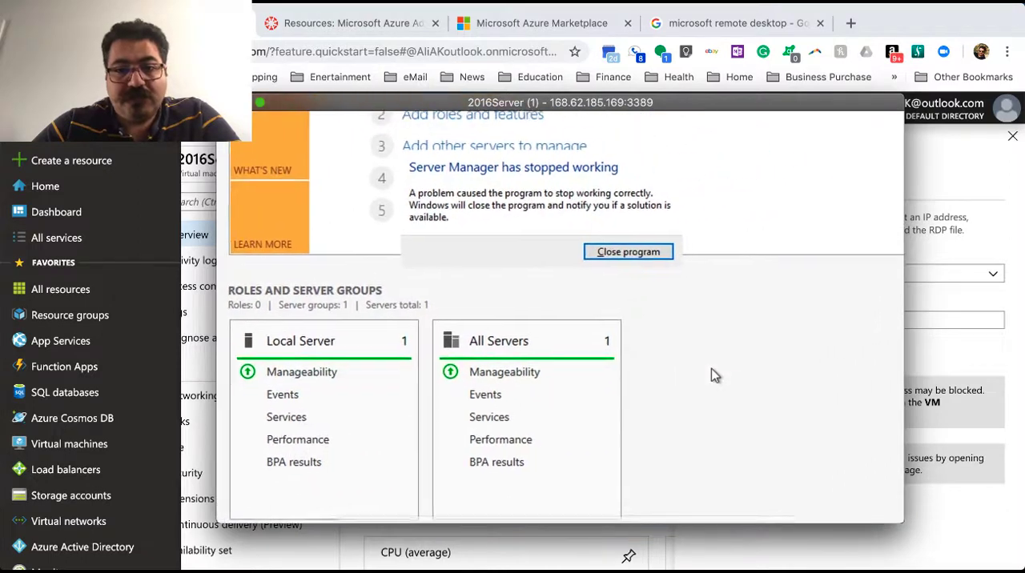
Examine the Server Manager dashboard in the 2016Server remote session, including its welcome section and the roles and server groups
{"action": "scroll", "coordinate": [715, 376], "scroll_direction": "down", "scroll_amount": 2}
{"action": "scroll", "coordinate": [715, 375], "scroll_direction": "left", "scroll_amount": 5}
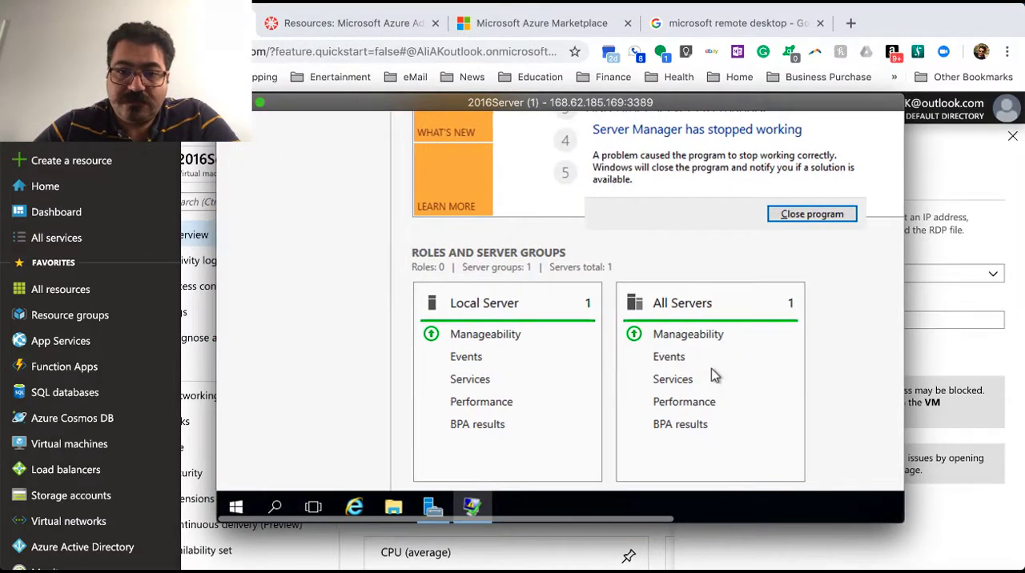
{"action": "scroll", "coordinate": [715, 376], "scroll_direction": "up", "scroll_amount": 5}
{"action": "scroll", "coordinate": [715, 376], "scroll_direction": "right", "scroll_amount": 5}
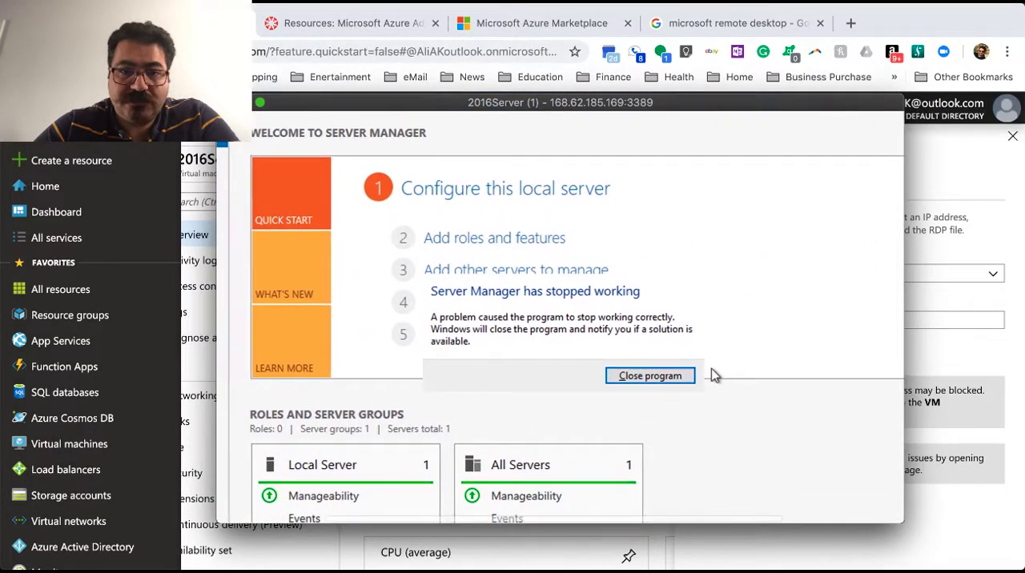
{"action": "scroll", "coordinate": [715, 376], "scroll_direction": "left", "scroll_amount": 5}
{"action": "scroll", "coordinate": [715, 376], "scroll_direction": "up", "scroll_amount": 1}
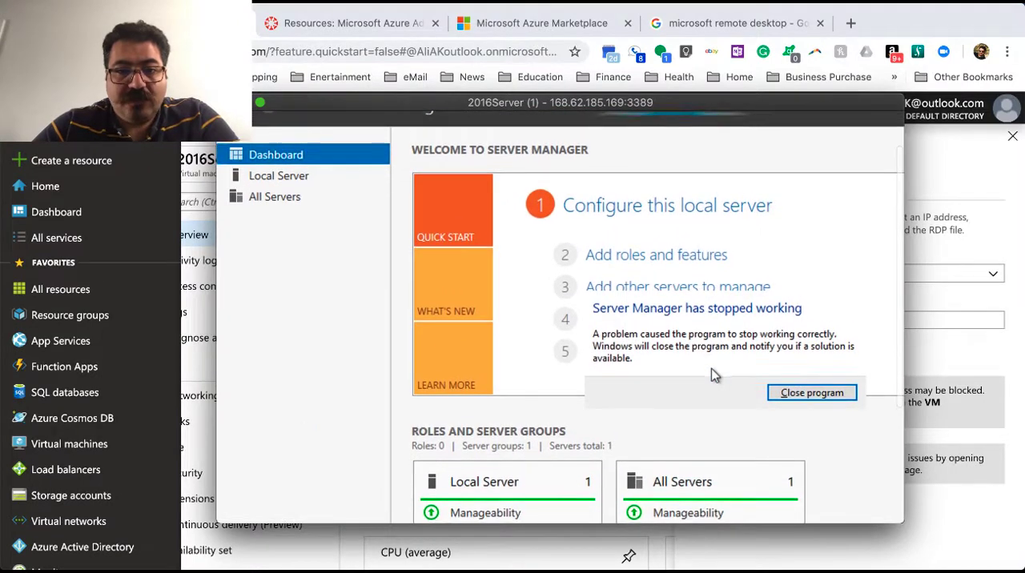
{"action": "scroll", "coordinate": [715, 375], "scroll_direction": "down", "scroll_amount": 2}
{"action": "scroll", "coordinate": [715, 375], "scroll_direction": "right", "scroll_amount": 1}
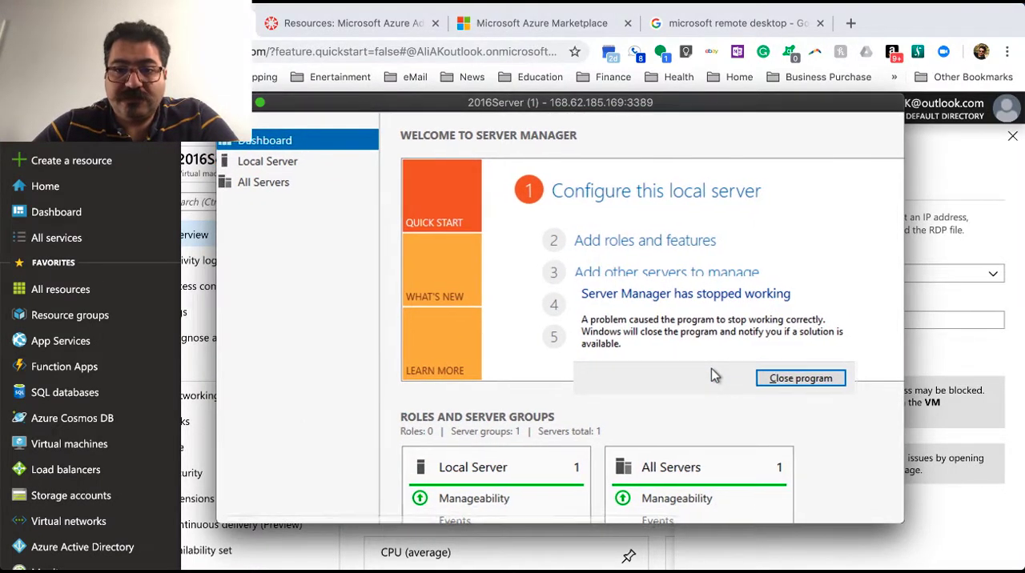
{"action": "scroll", "coordinate": [715, 375], "scroll_direction": "up", "scroll_amount": 1}
{"action": "scroll", "coordinate": [714, 376], "scroll_direction": "right", "scroll_amount": 2}
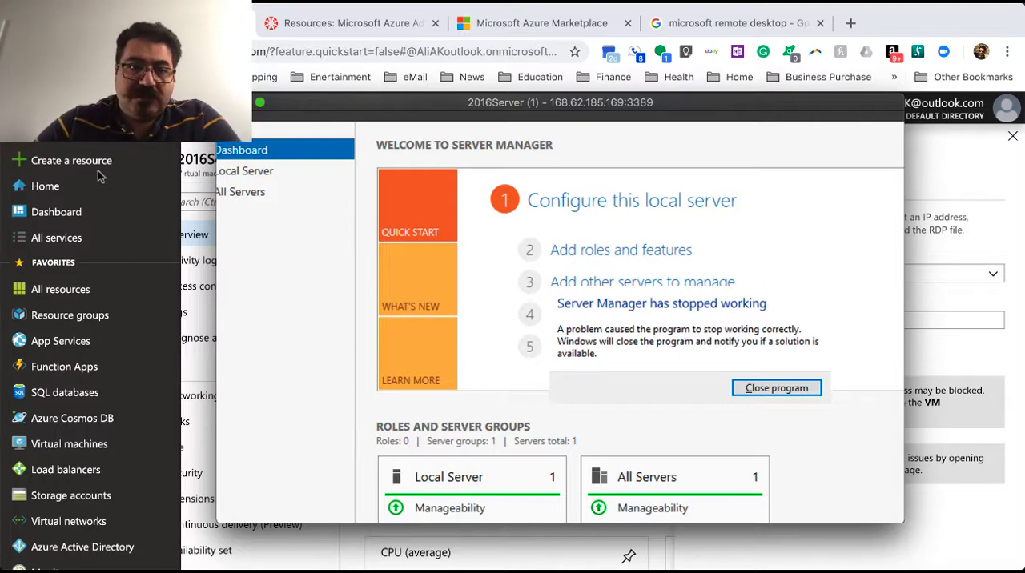
Close the 2016Server remote session window and stop the 2016Server virtual machine in the Azure portal, confirming the stop request
{"action": "left_click_drag", "start_coordinate": [318, 103], "coordinate": [243, 138]}
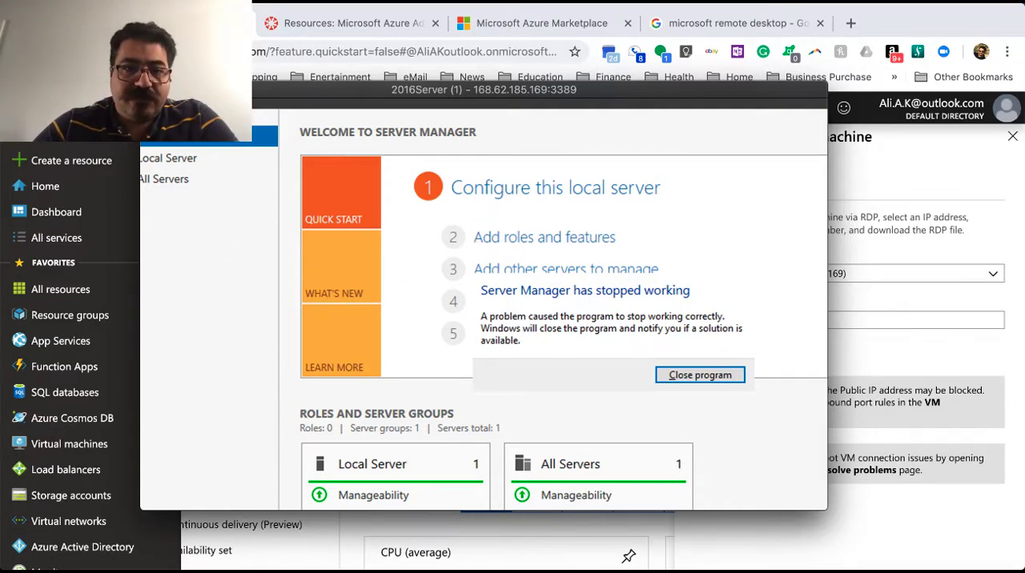
{"action": "left_click", "coordinate": [150, 90]}
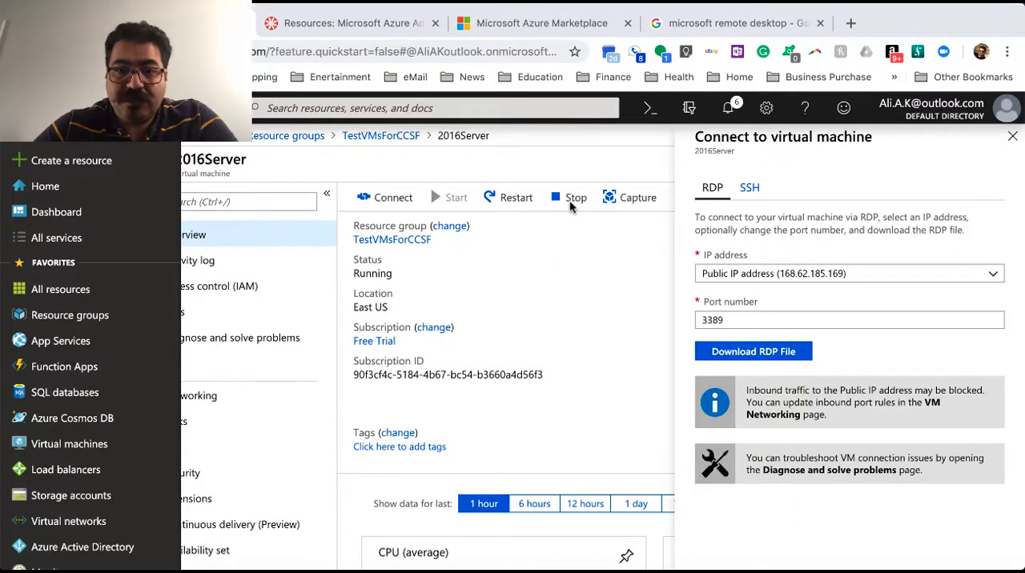
{"action": "left_click", "coordinate": [573, 197]}
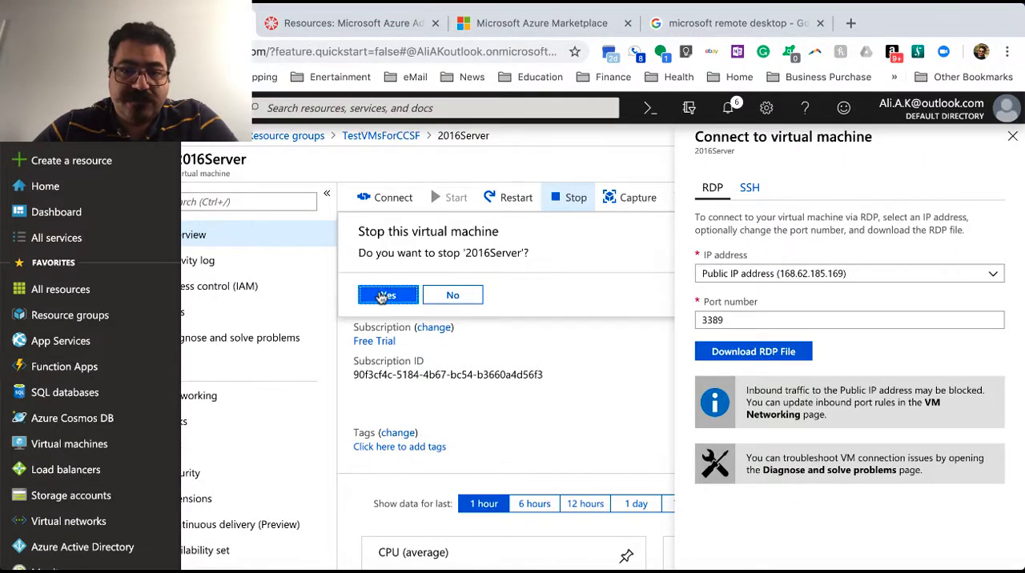
{"action": "left_click", "coordinate": [385, 296]}
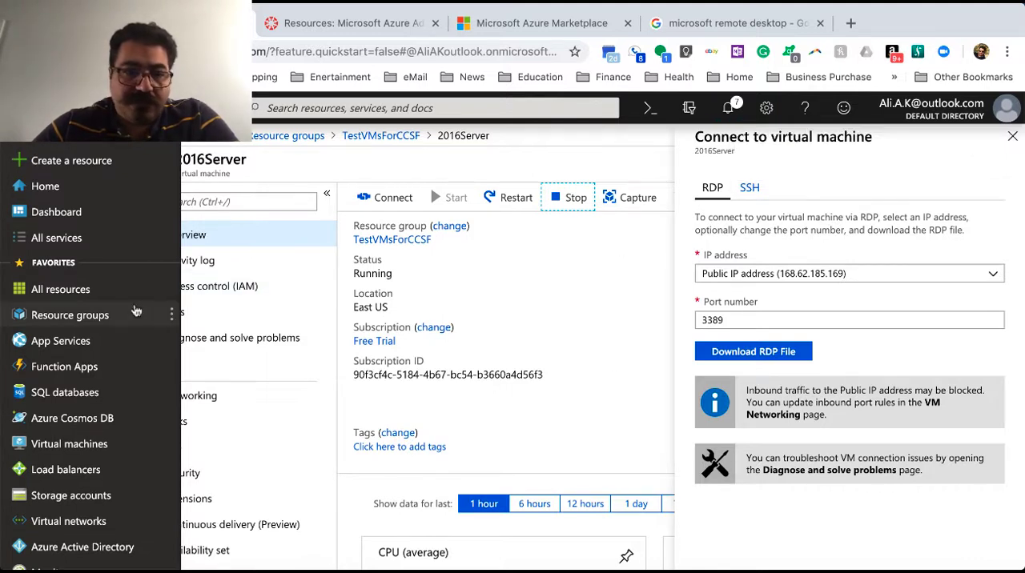
Return to the Azure portal home page and look over the available Azure services
{"action": "left_click", "coordinate": [47, 194]}
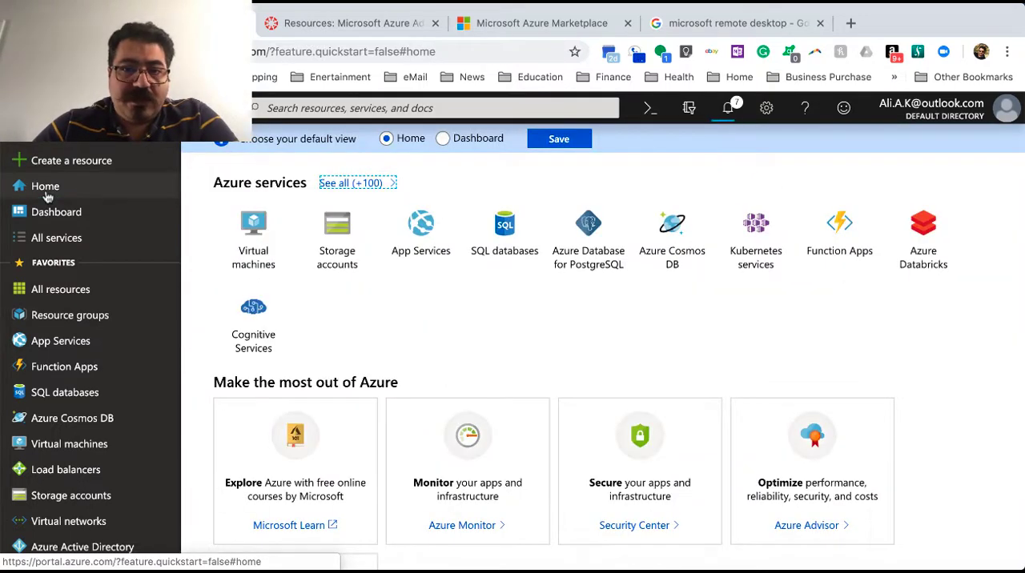
{"action": "scroll", "coordinate": [629, 357], "scroll_direction": "down", "scroll_amount": 1}
{"action": "scroll", "coordinate": [628, 357], "scroll_direction": "up", "scroll_amount": 1}
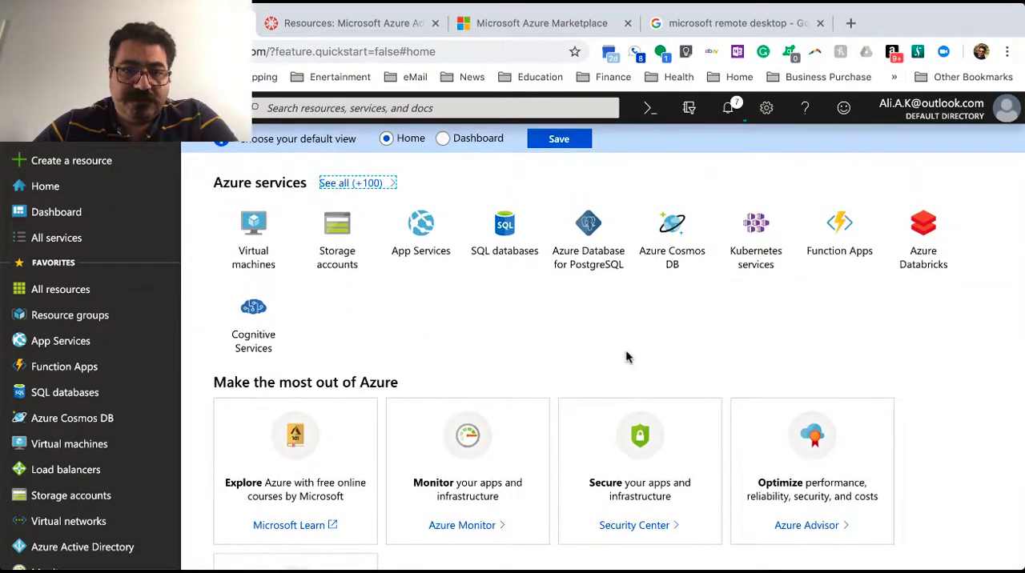